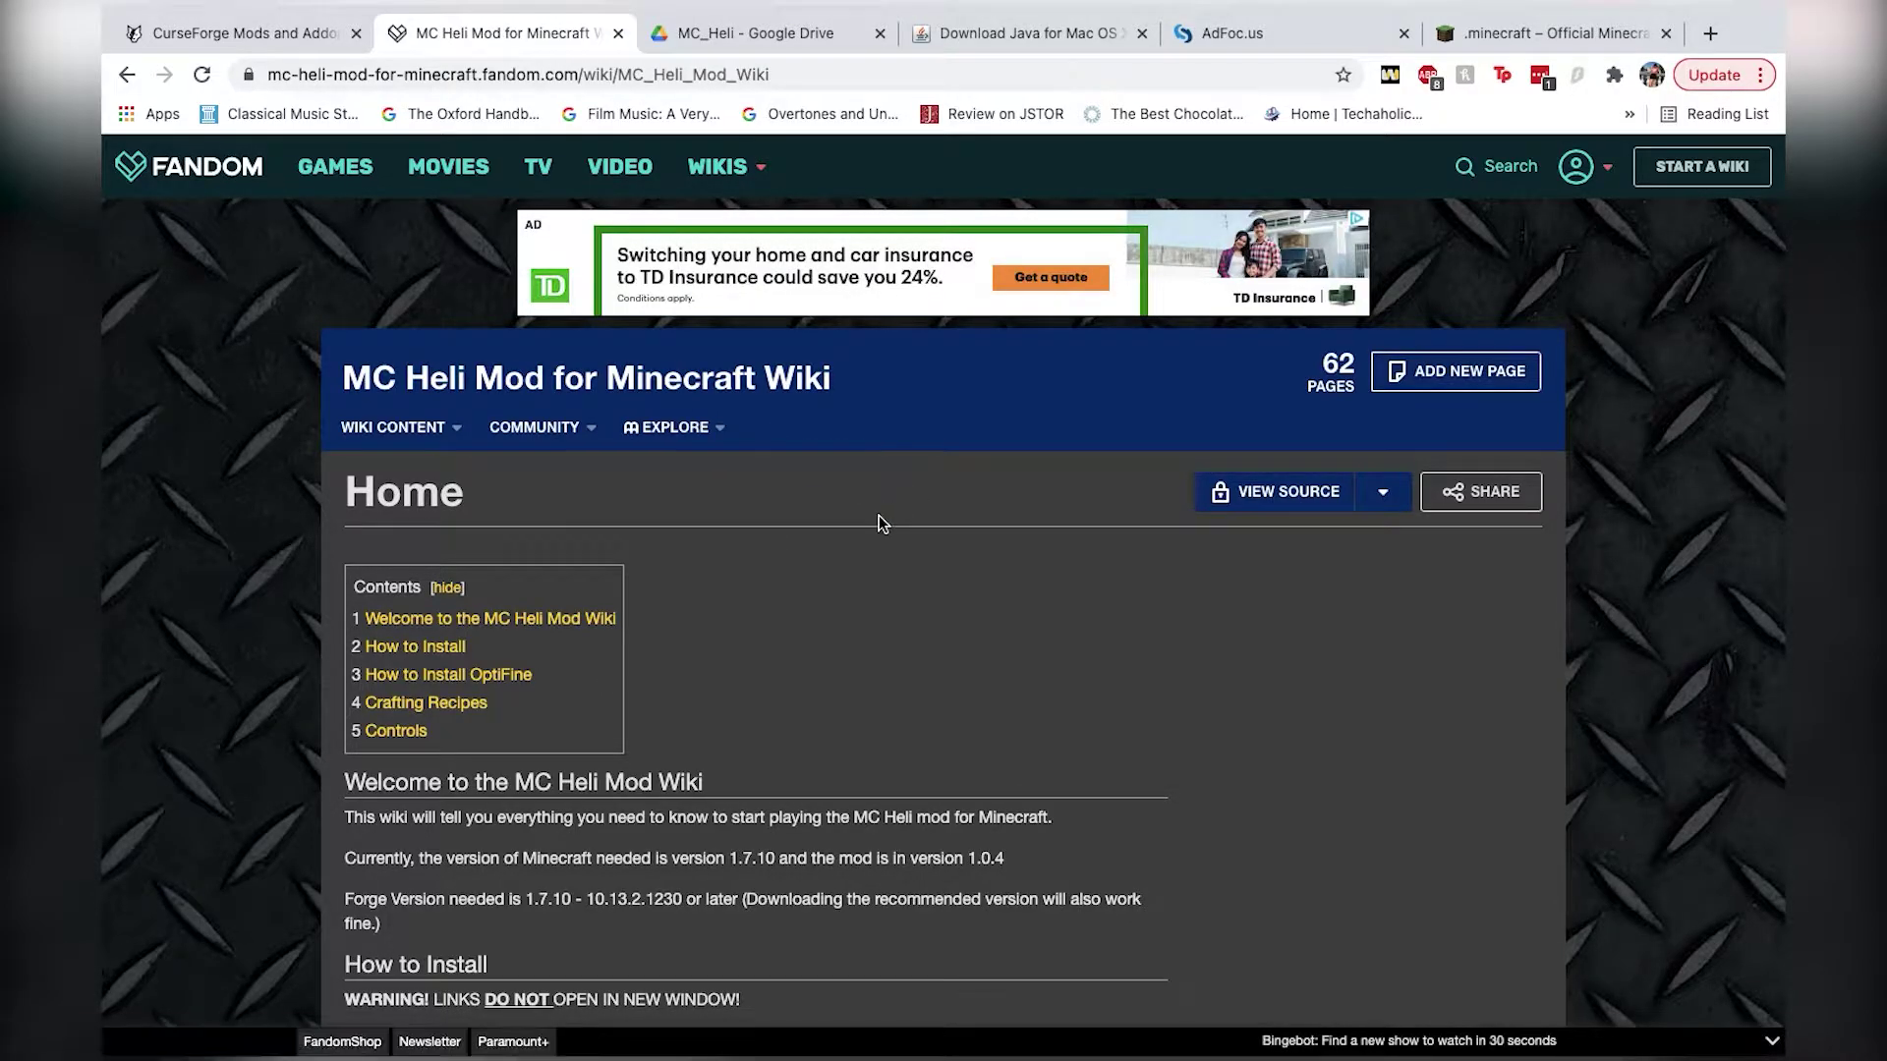
# - Examine the MC Heli wiki's version requirements and download links, the Java download page, and the MC_Heli Google Drive folder
pyautogui.scroll(-5, 879, 515)
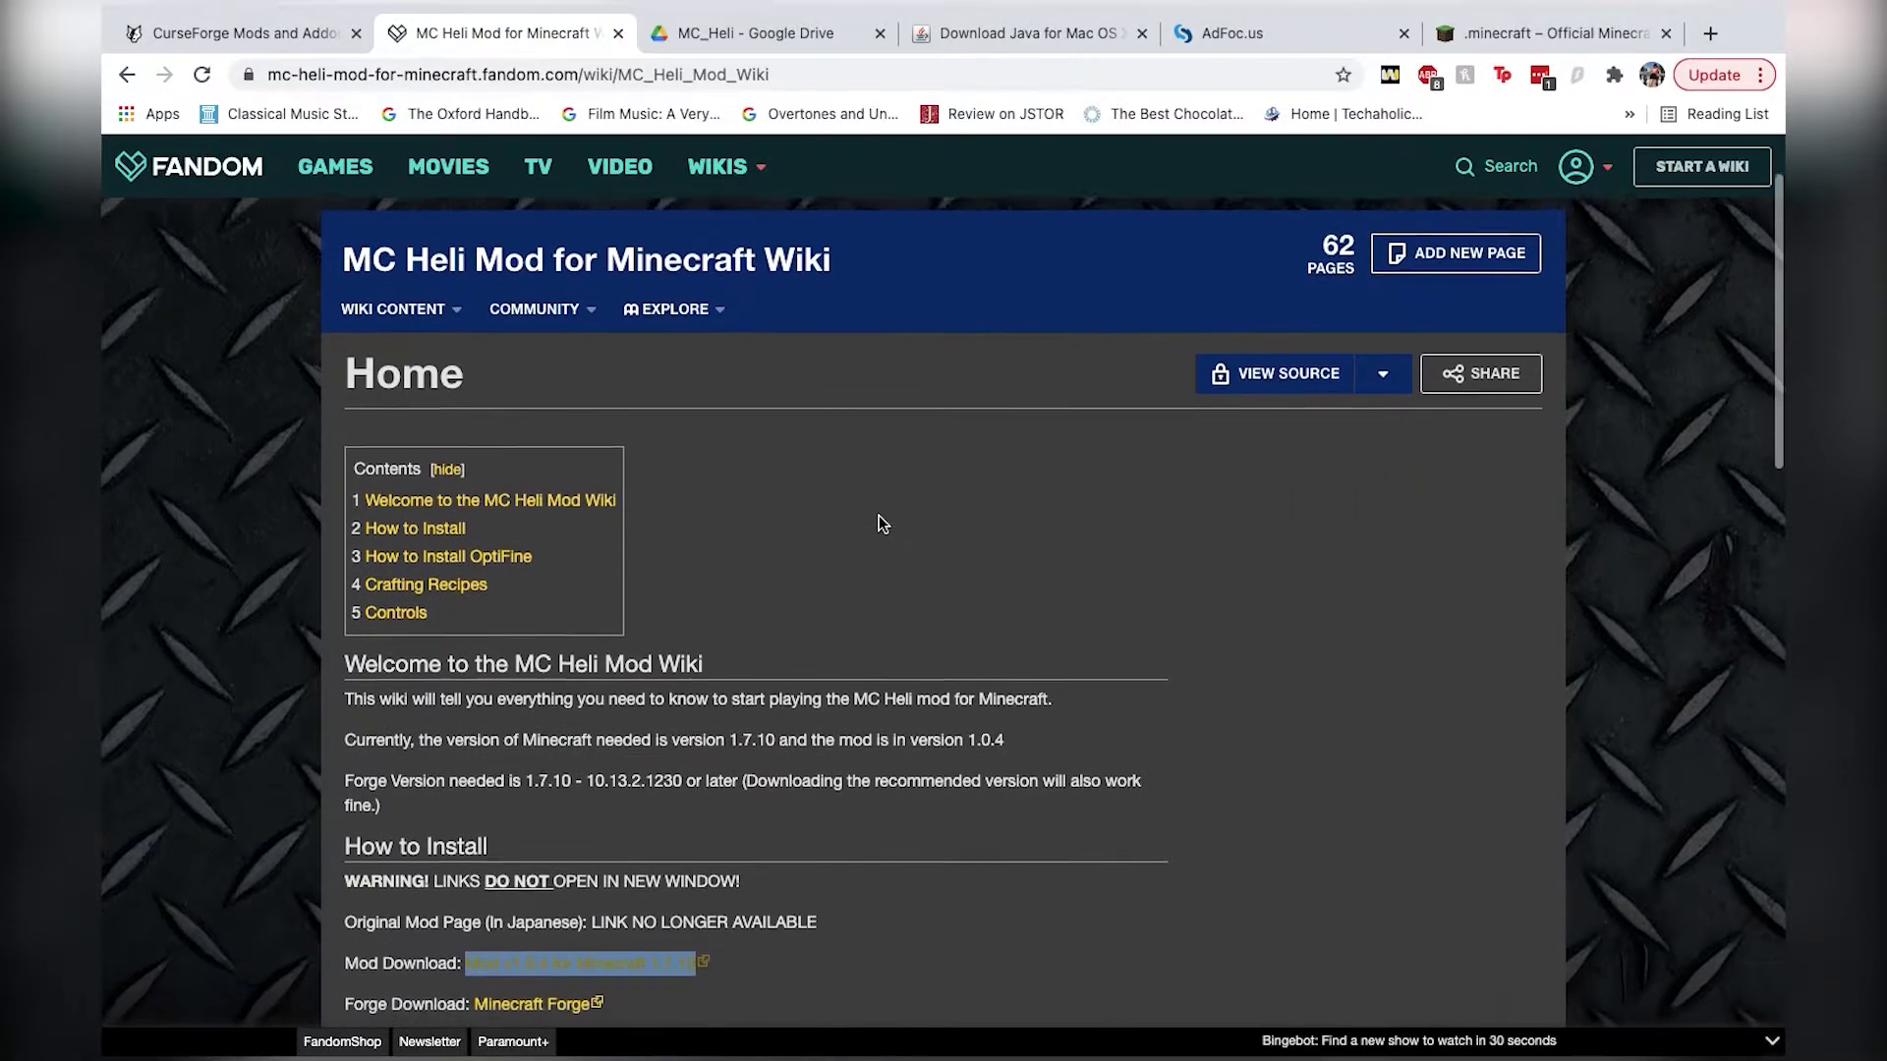
pyautogui.scroll(-4, 878, 515)
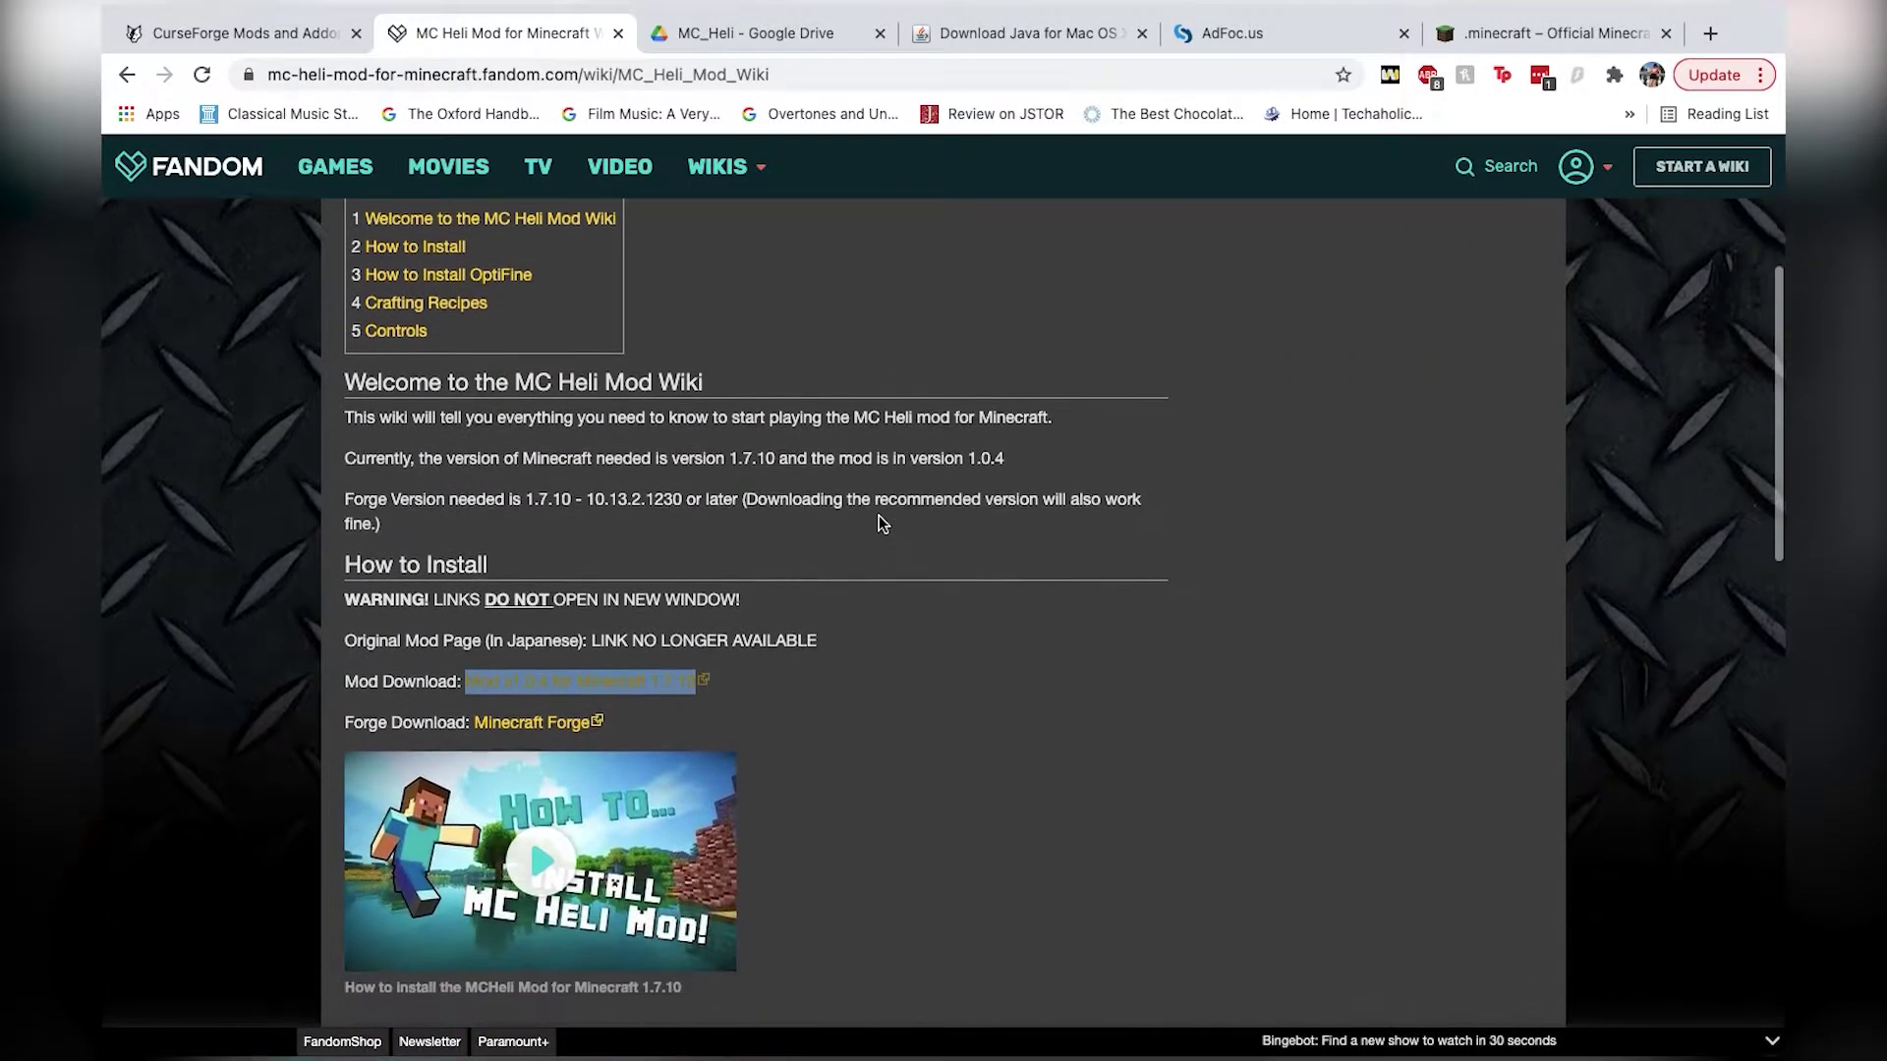
pyautogui.scroll(3, 865, 519)
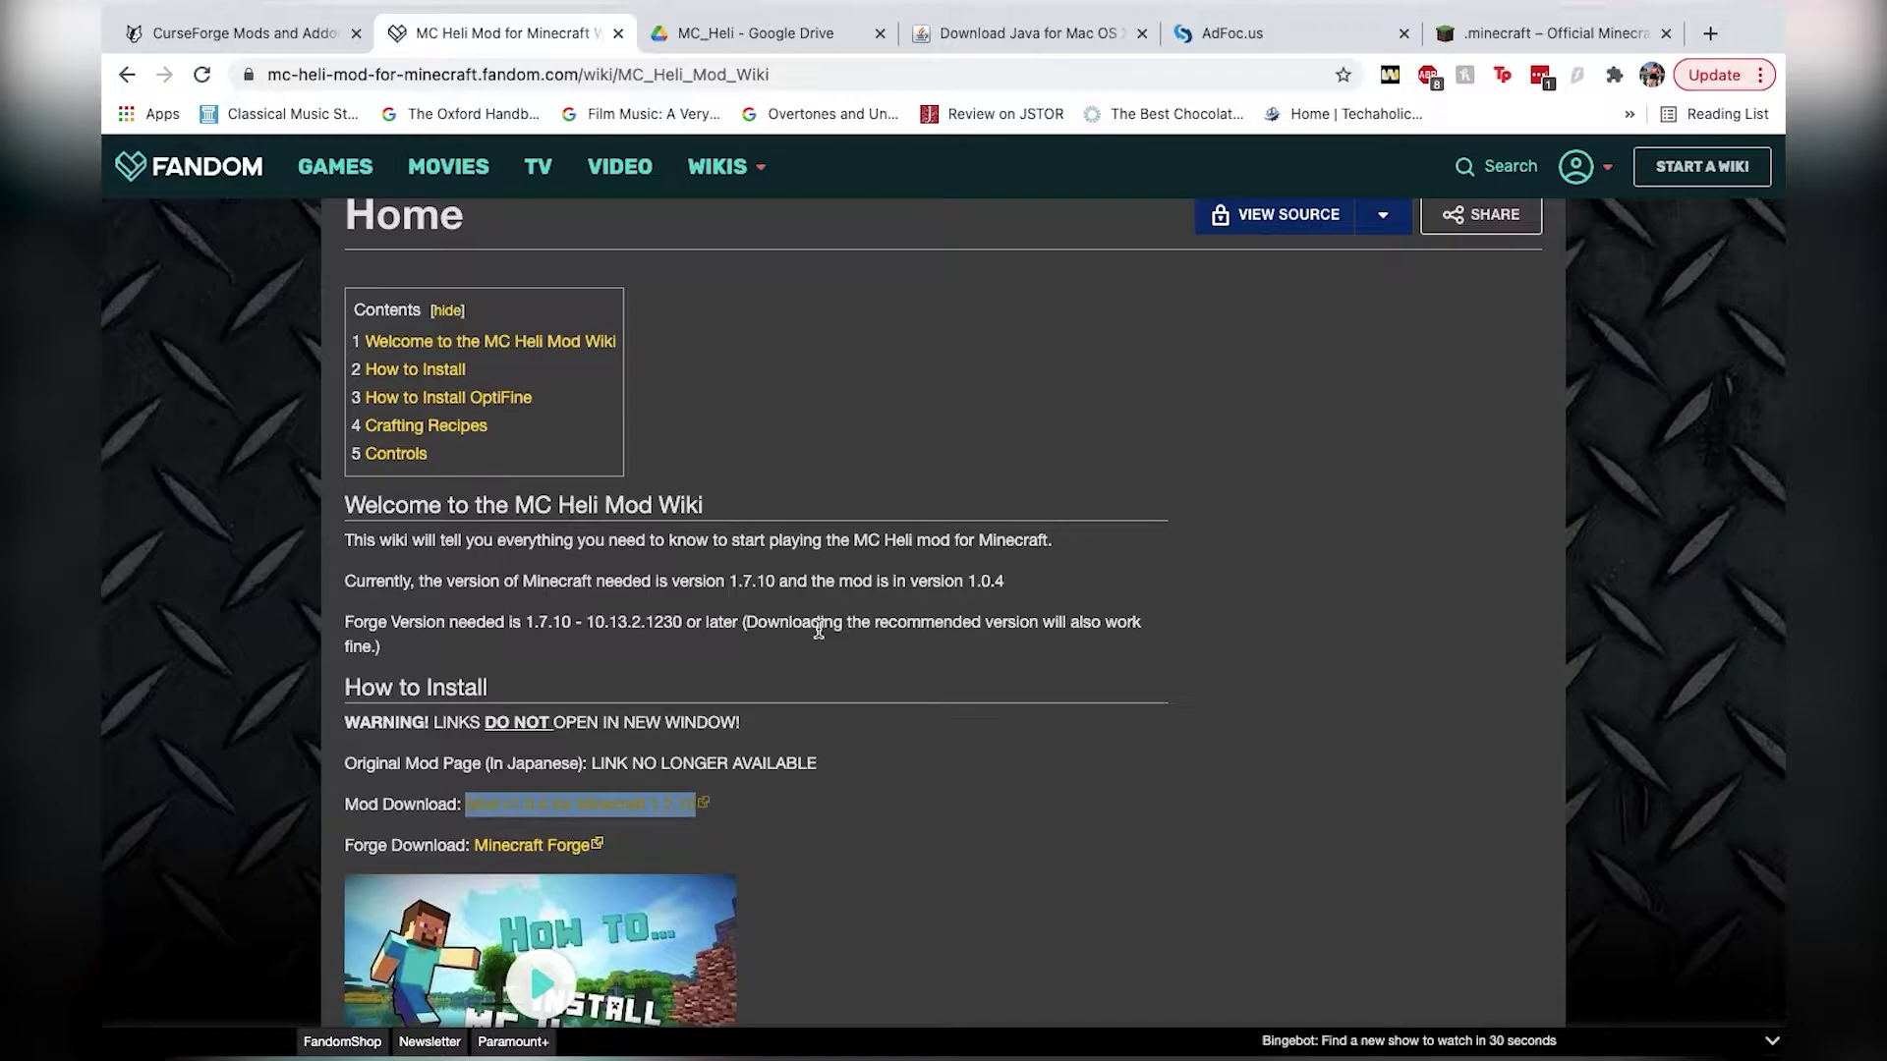
pyautogui.click(872, 910)
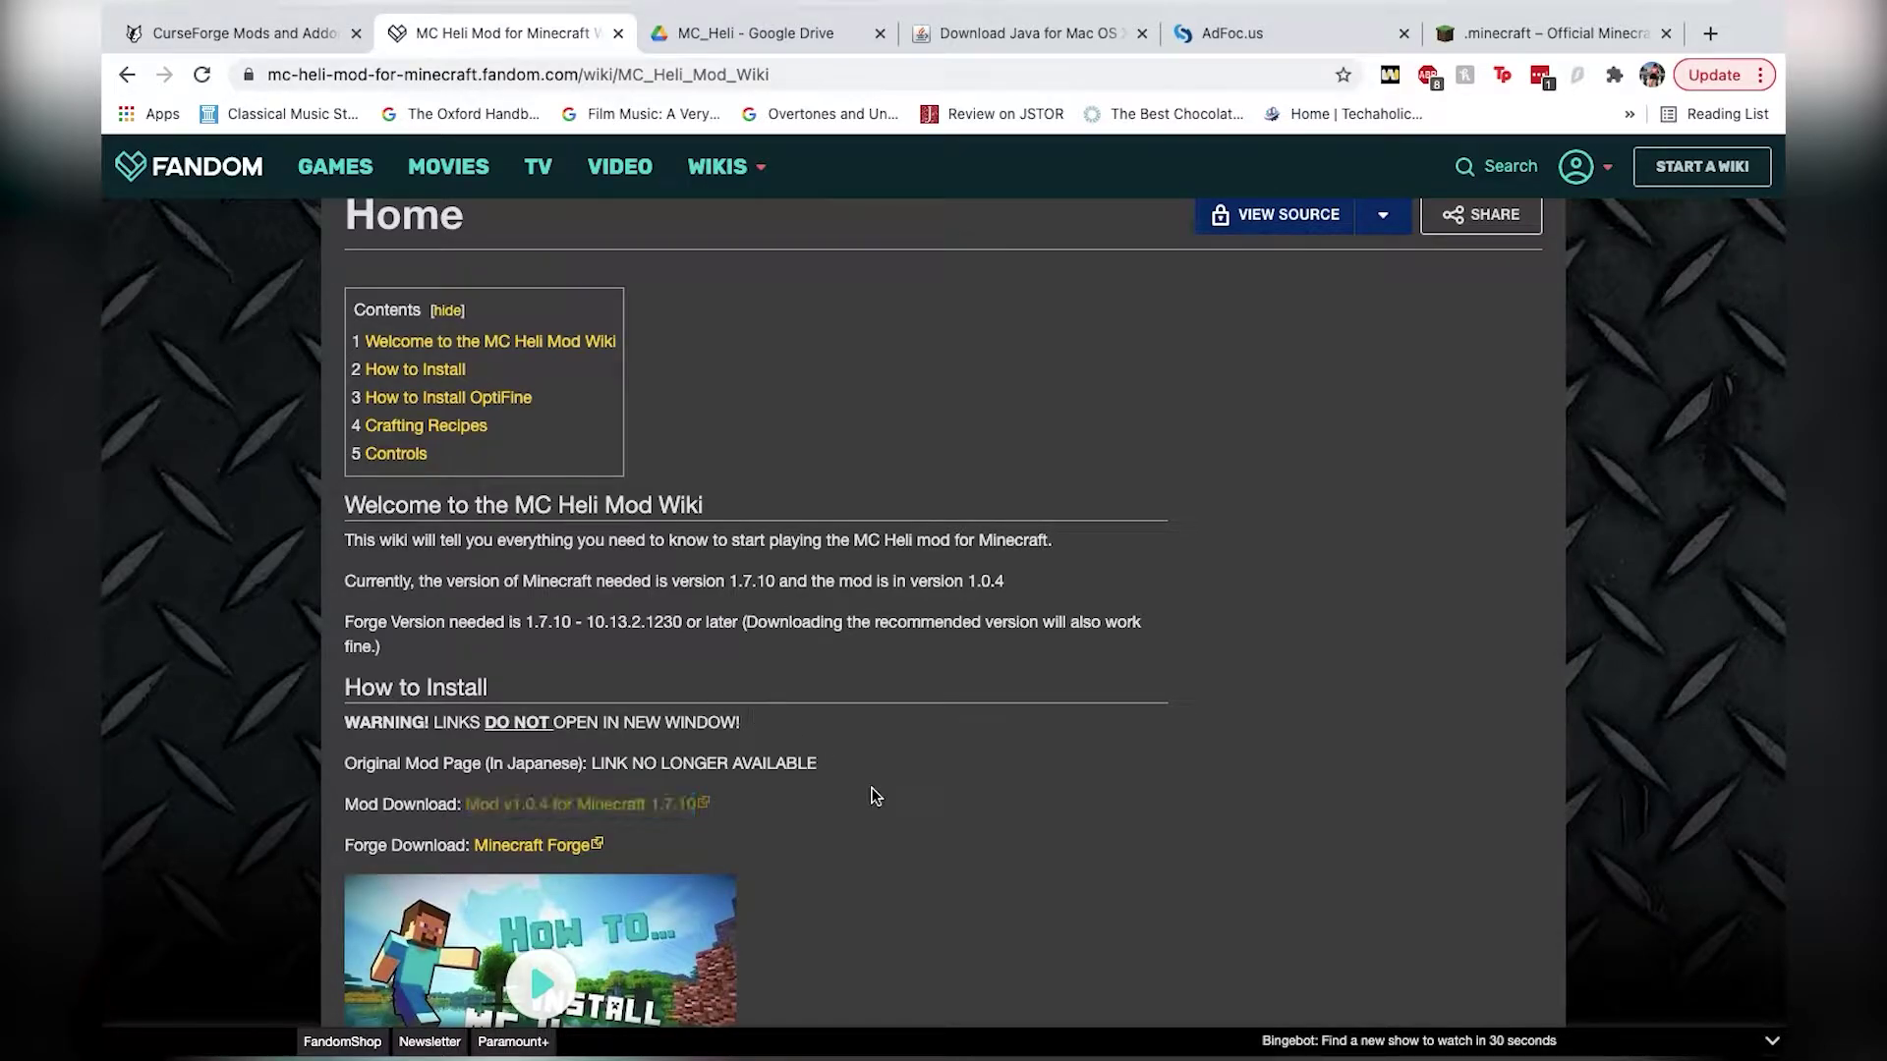
pyautogui.scroll(6, 727, 505)
pyautogui.scroll(-6, 728, 507)
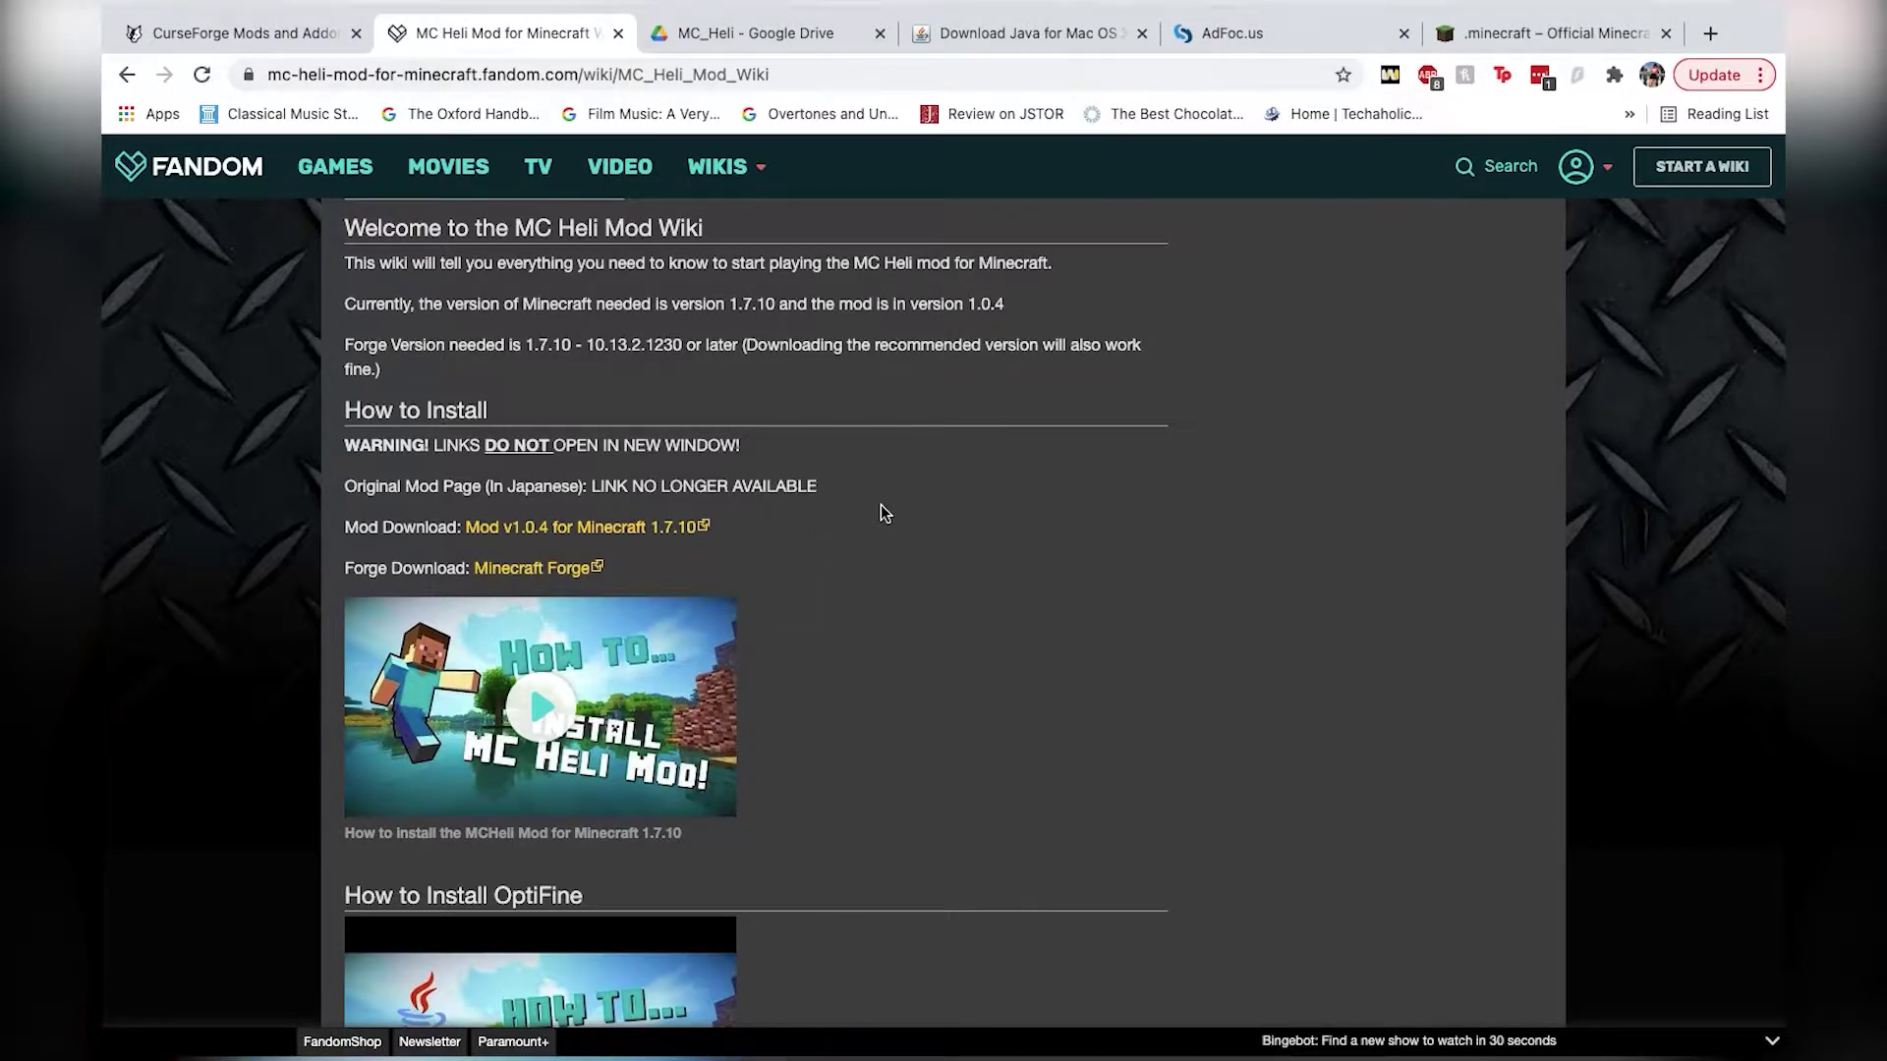
pyautogui.click(969, 38)
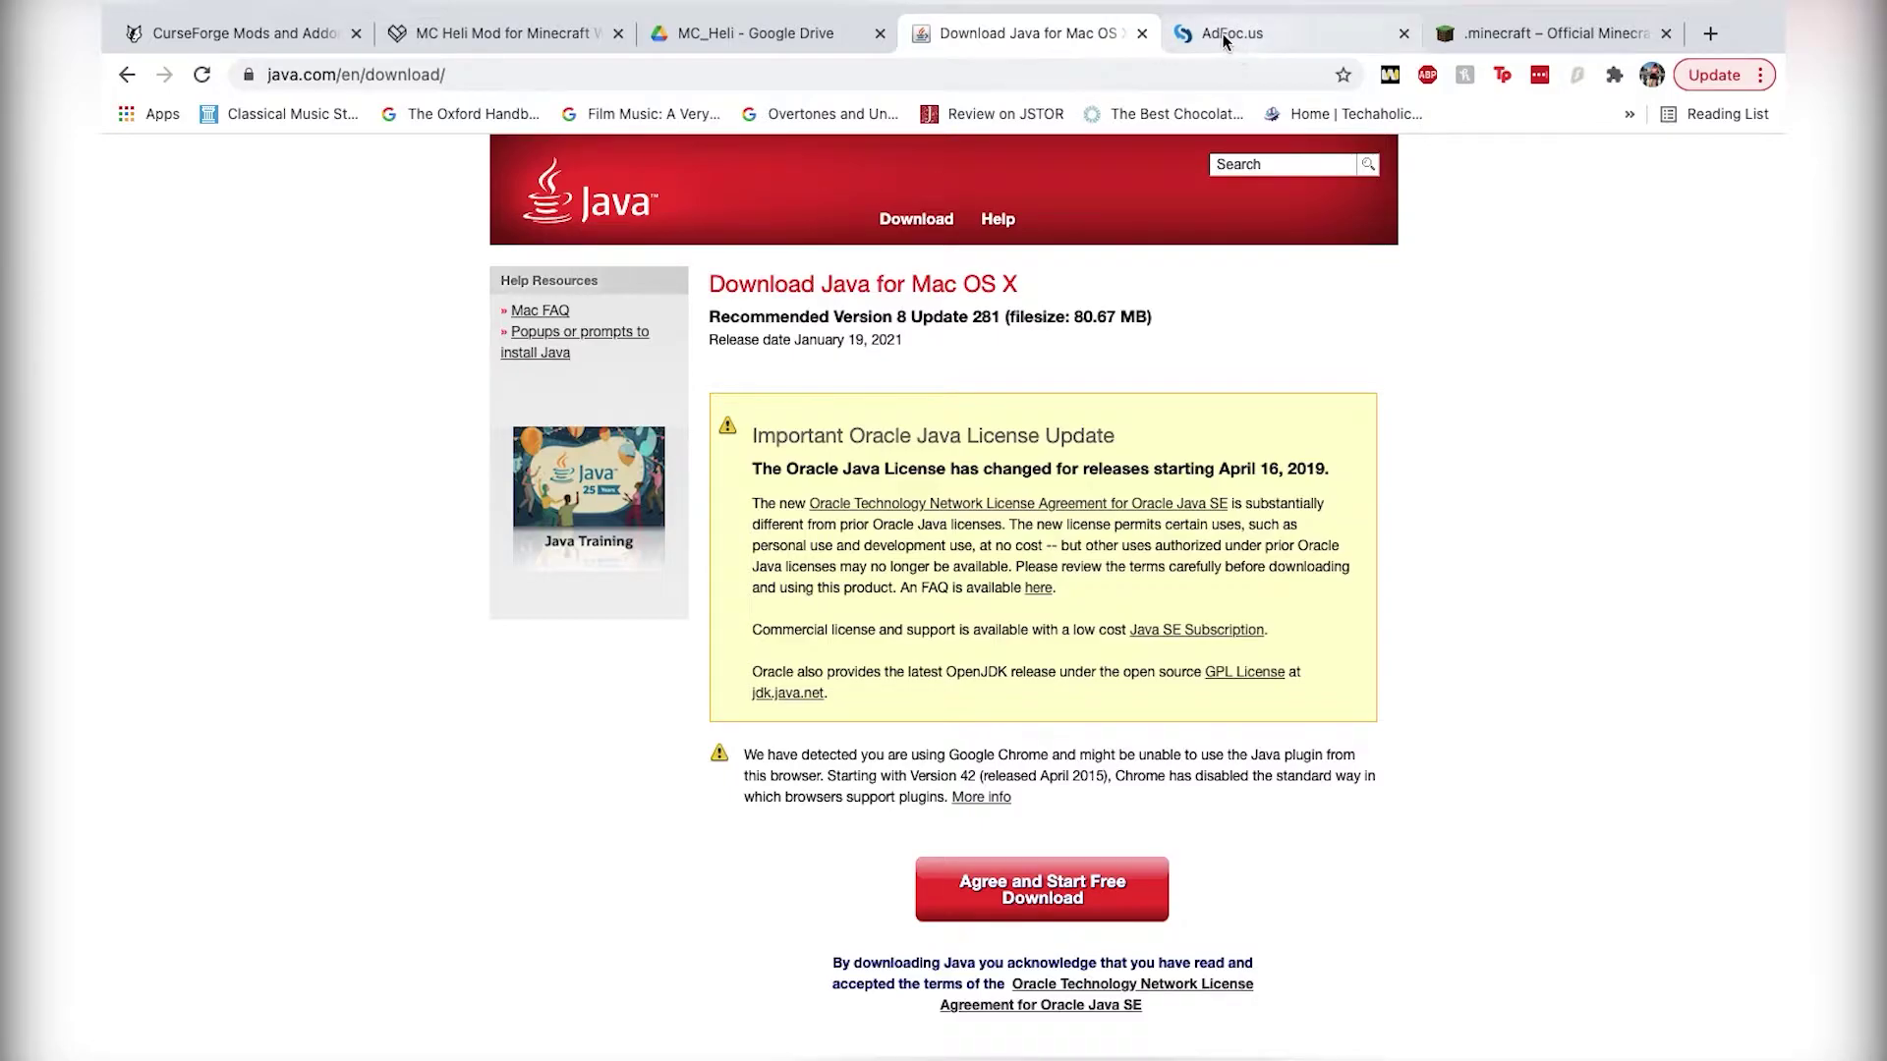
pyautogui.click(513, 33)
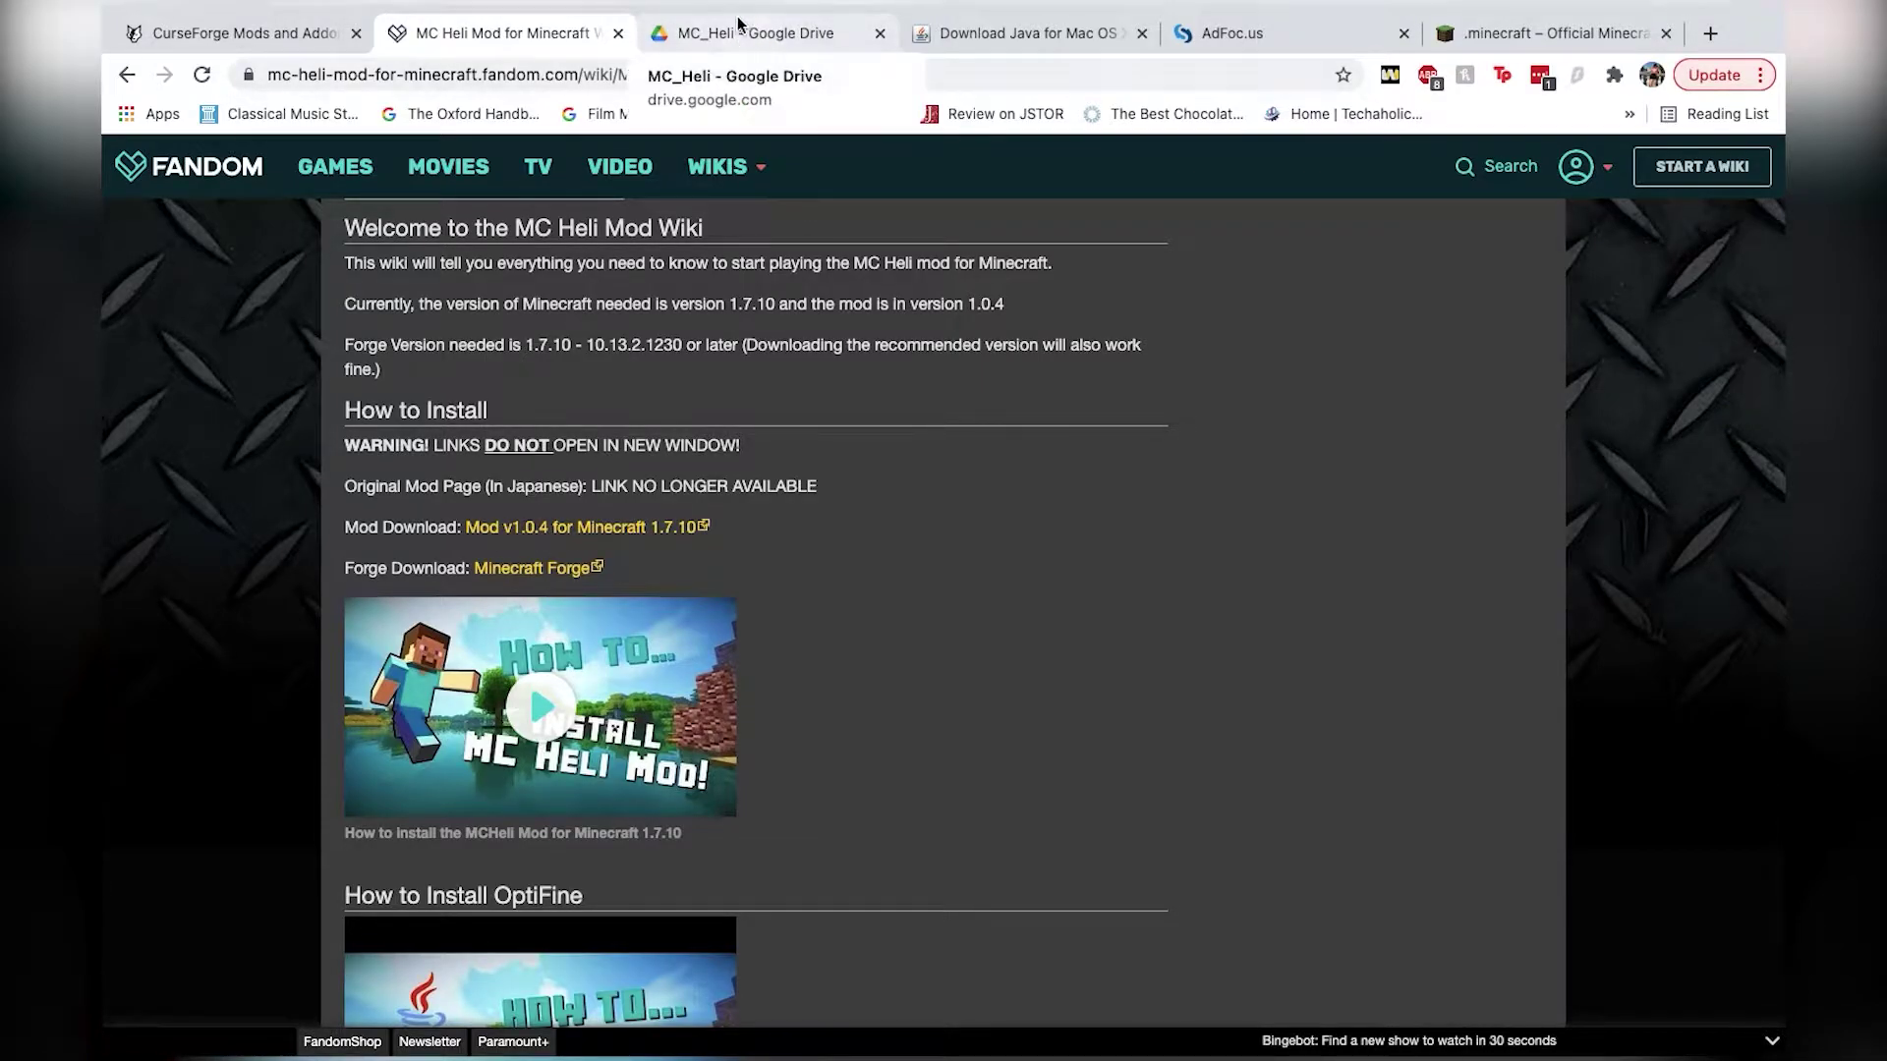
pyautogui.click(710, 34)
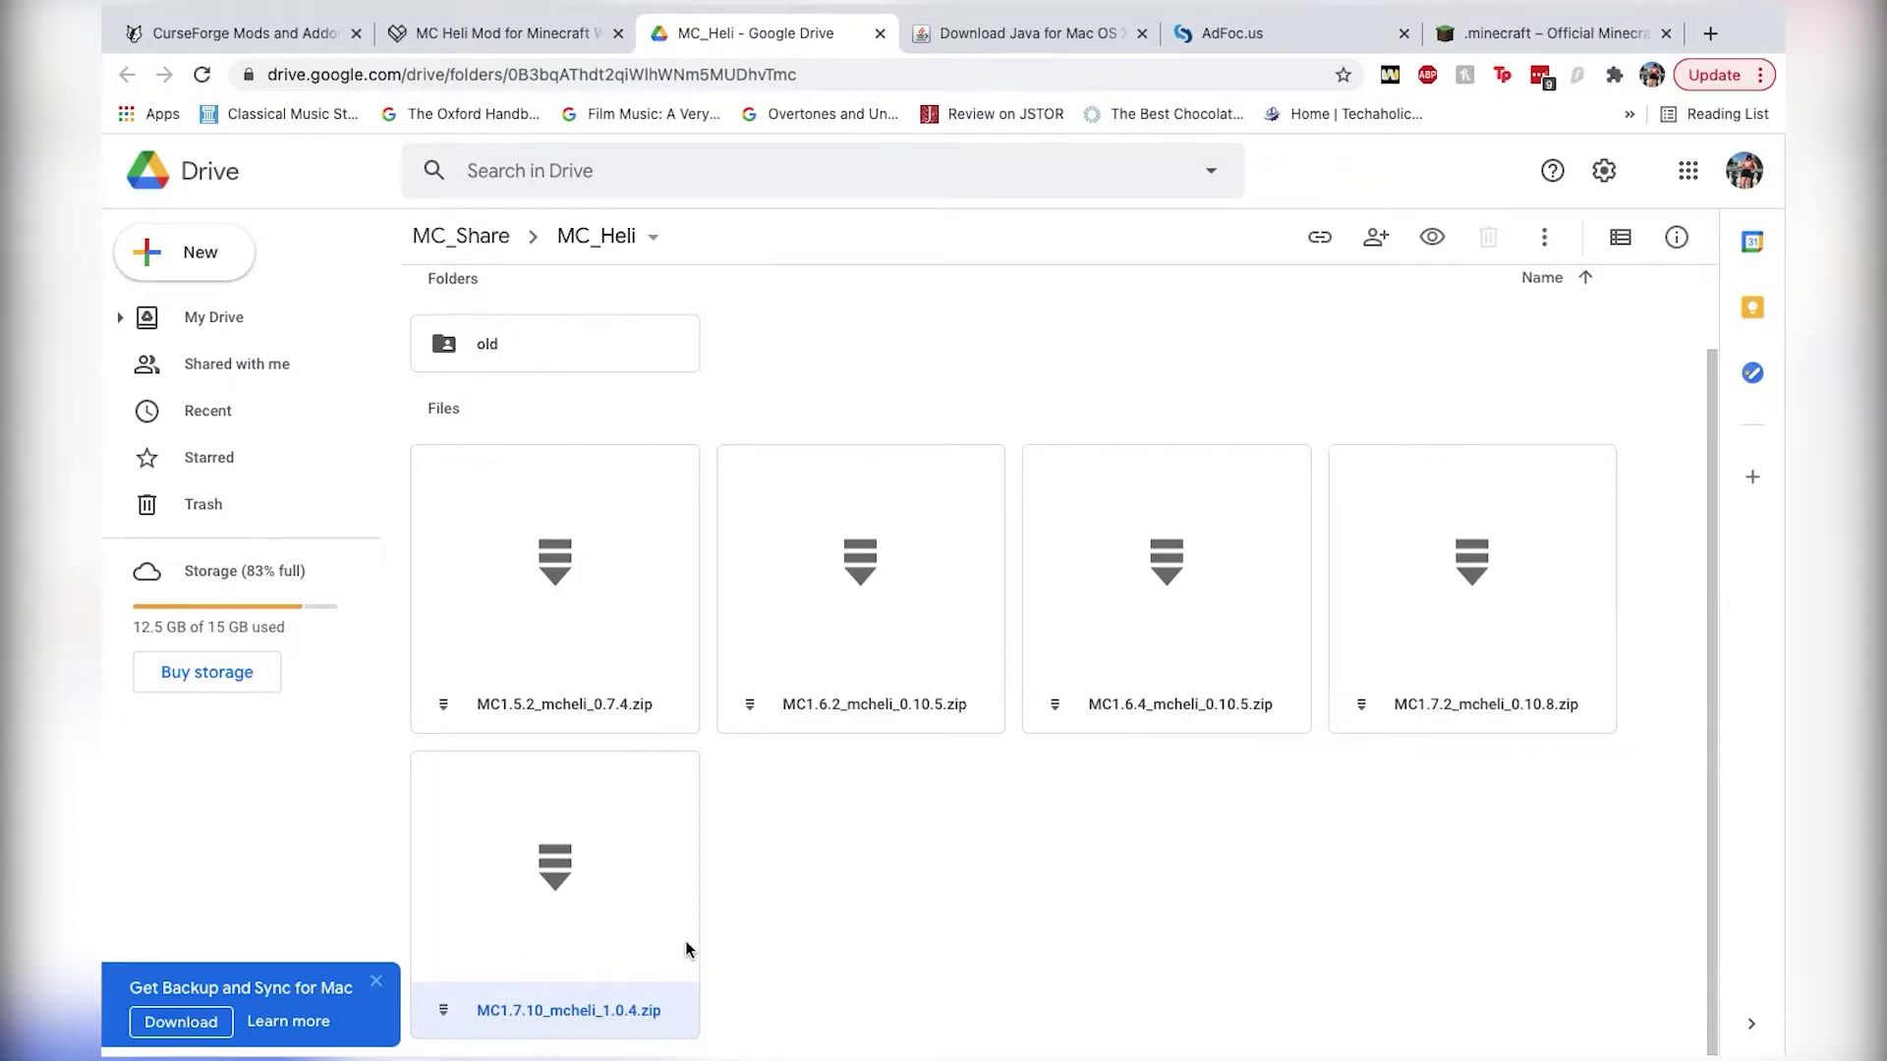
pyautogui.click(376, 980)
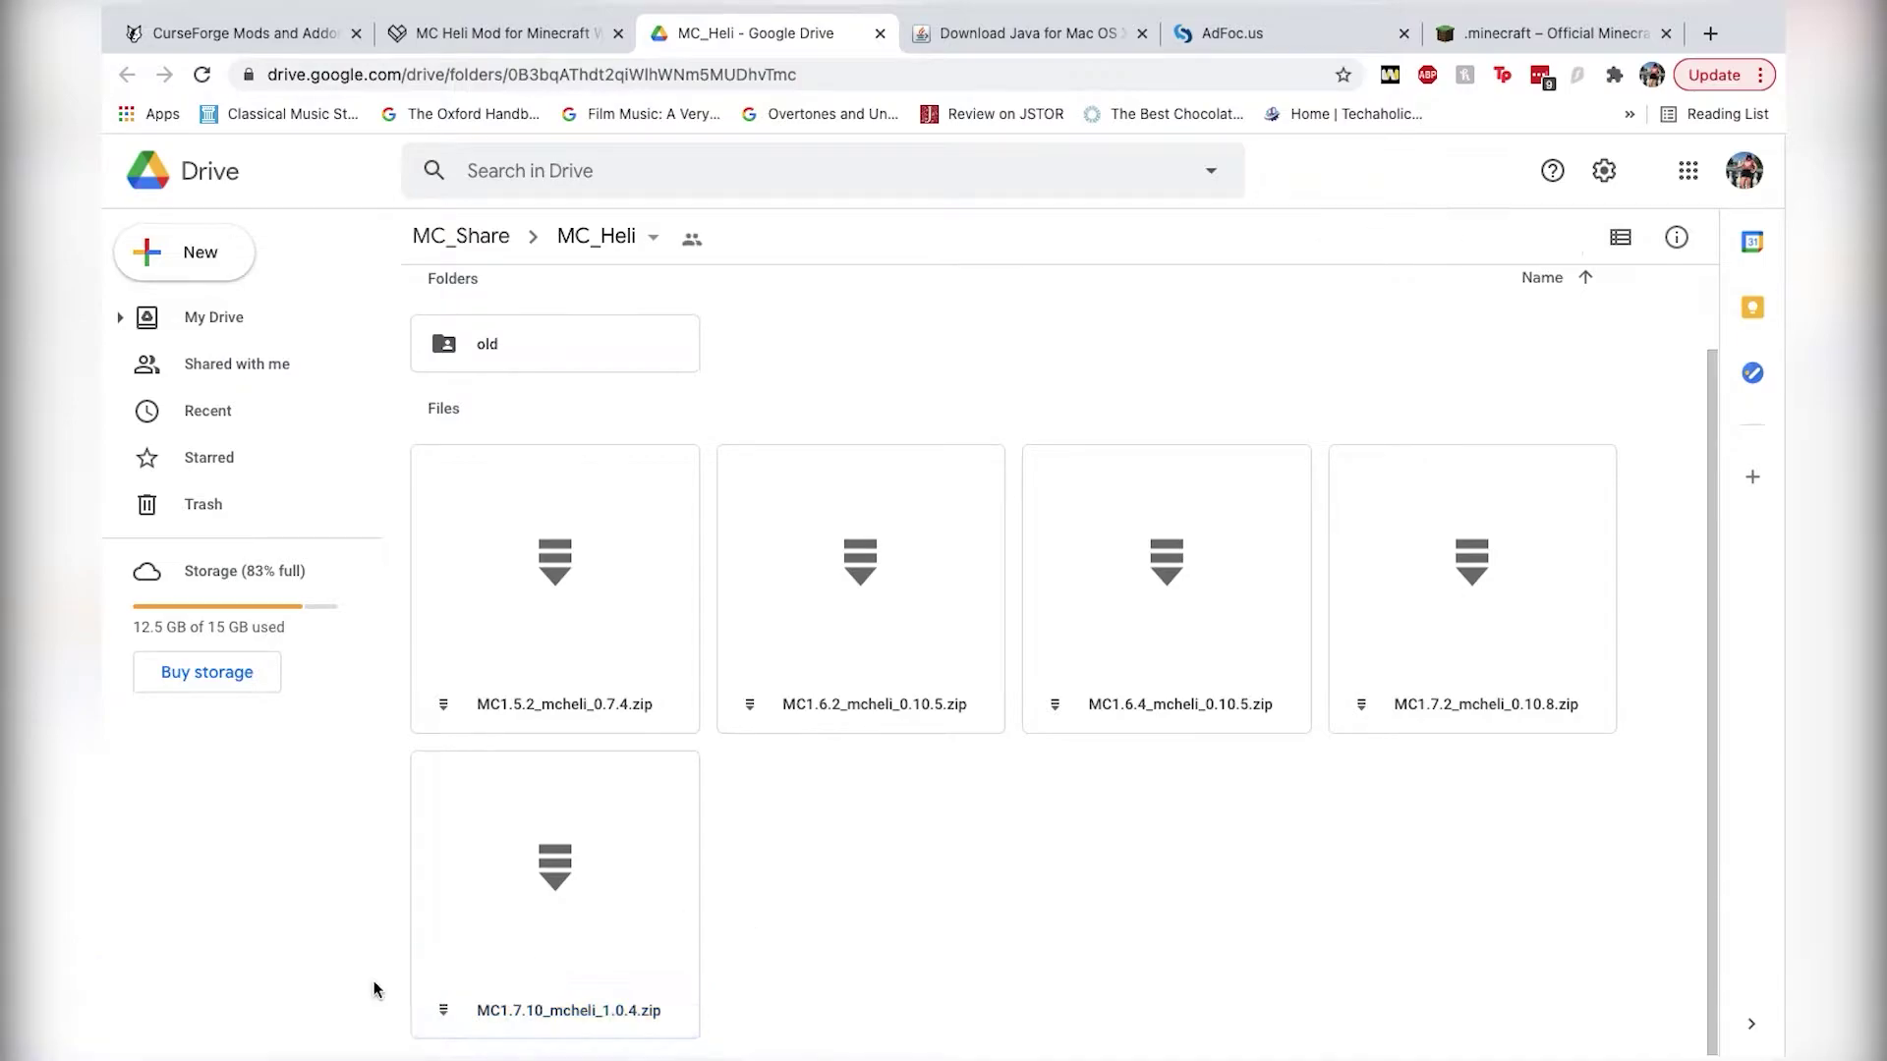
pyautogui.rightClick(552, 862)
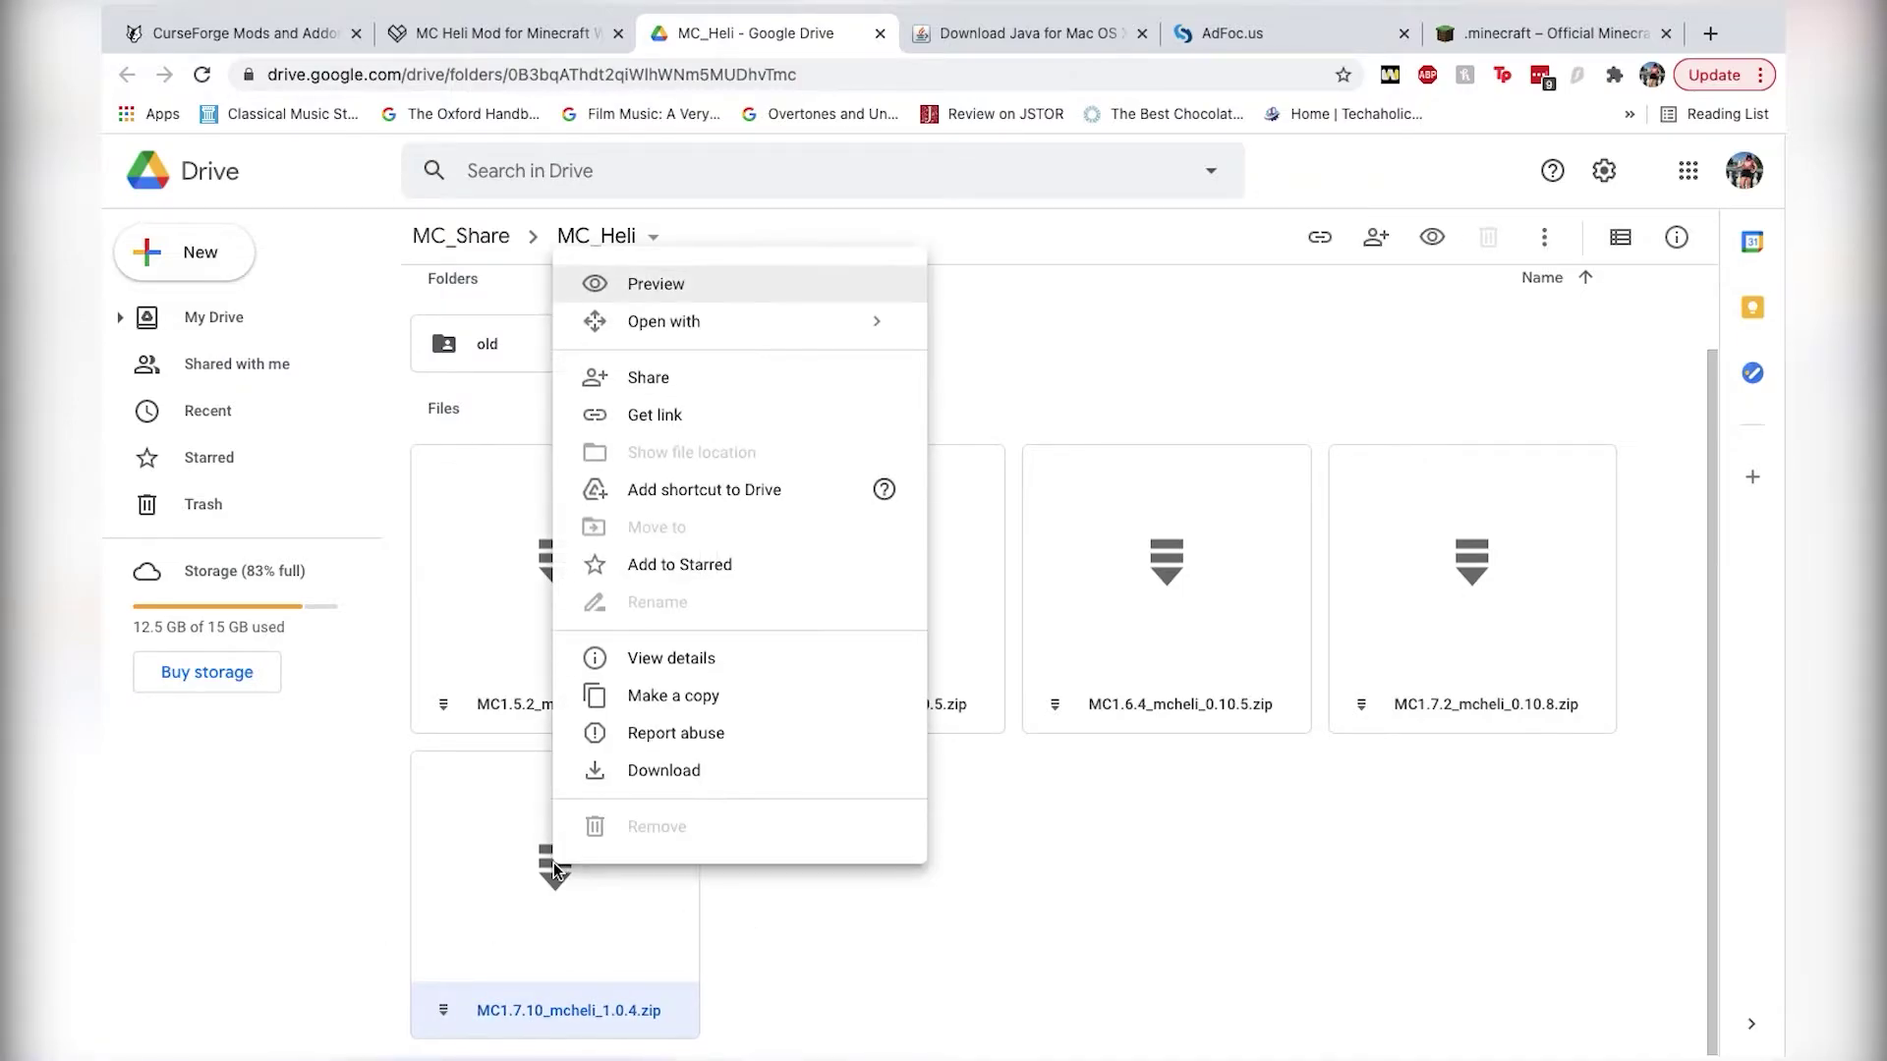
pyautogui.click(665, 777)
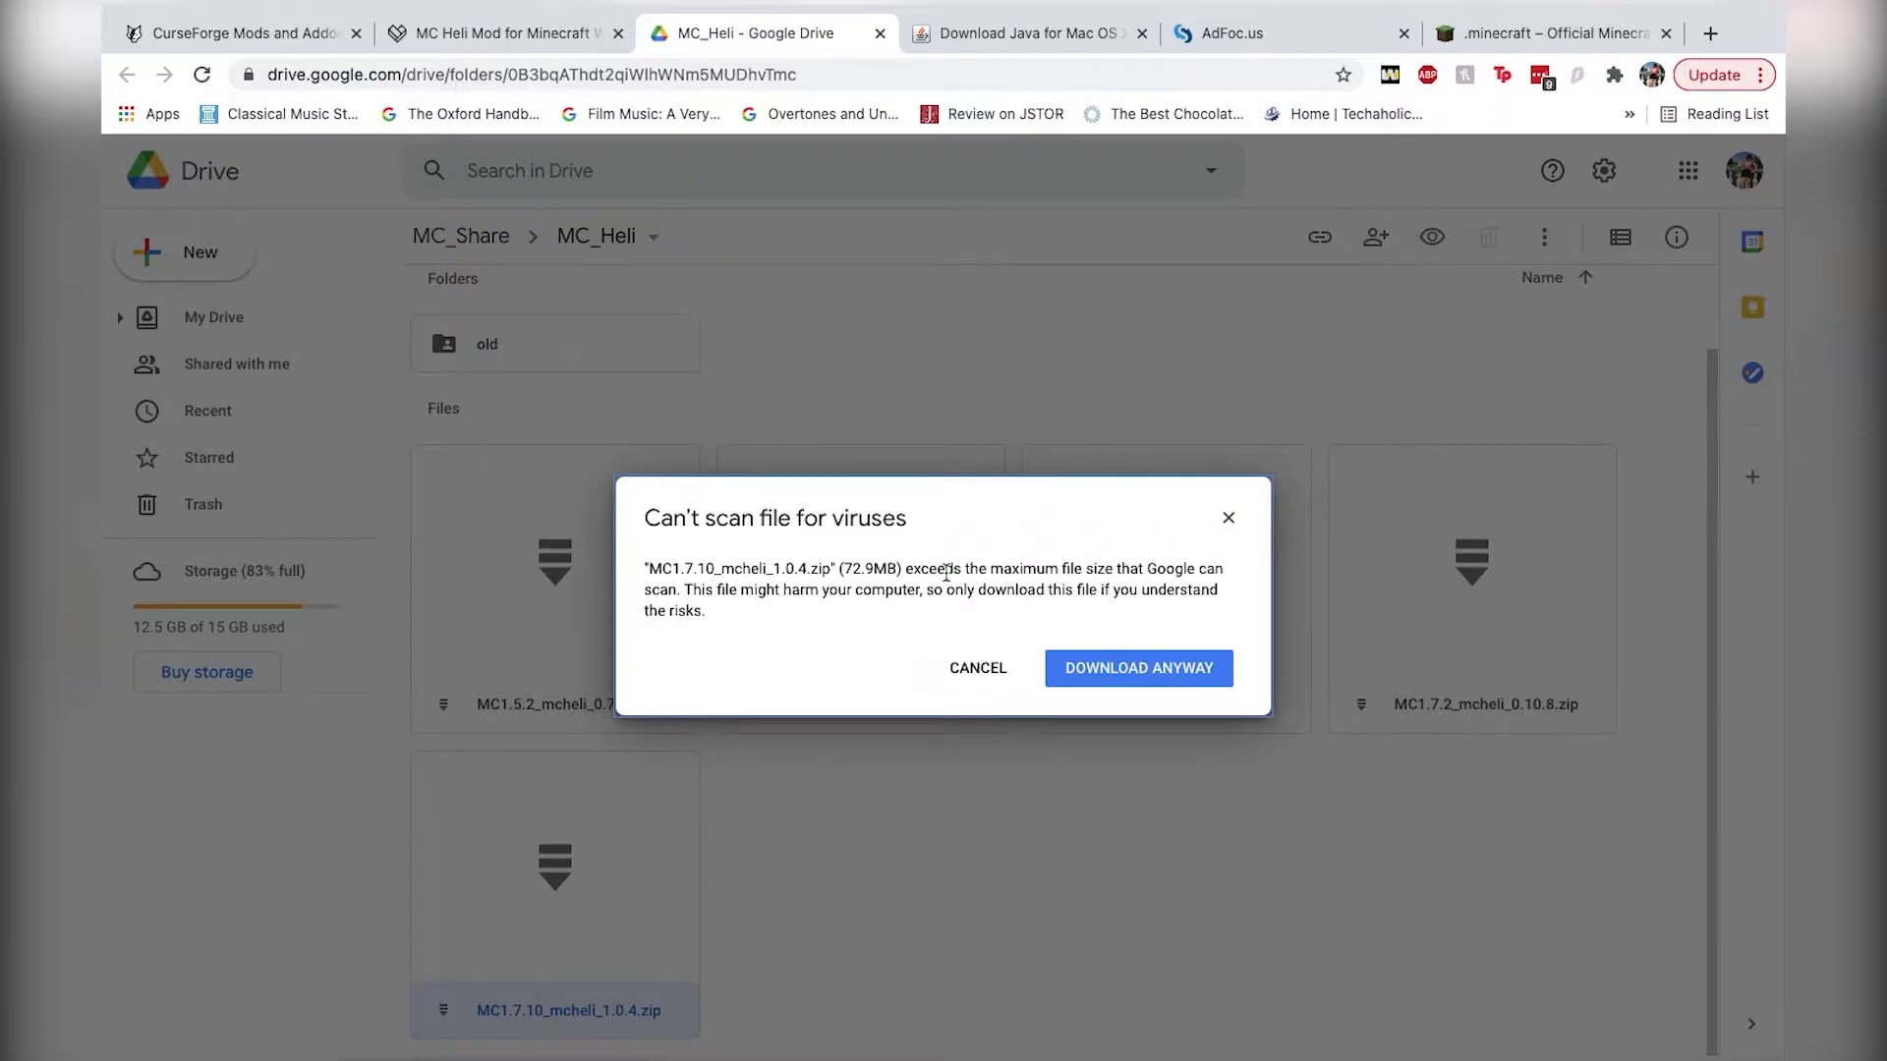
pyautogui.click(976, 671)
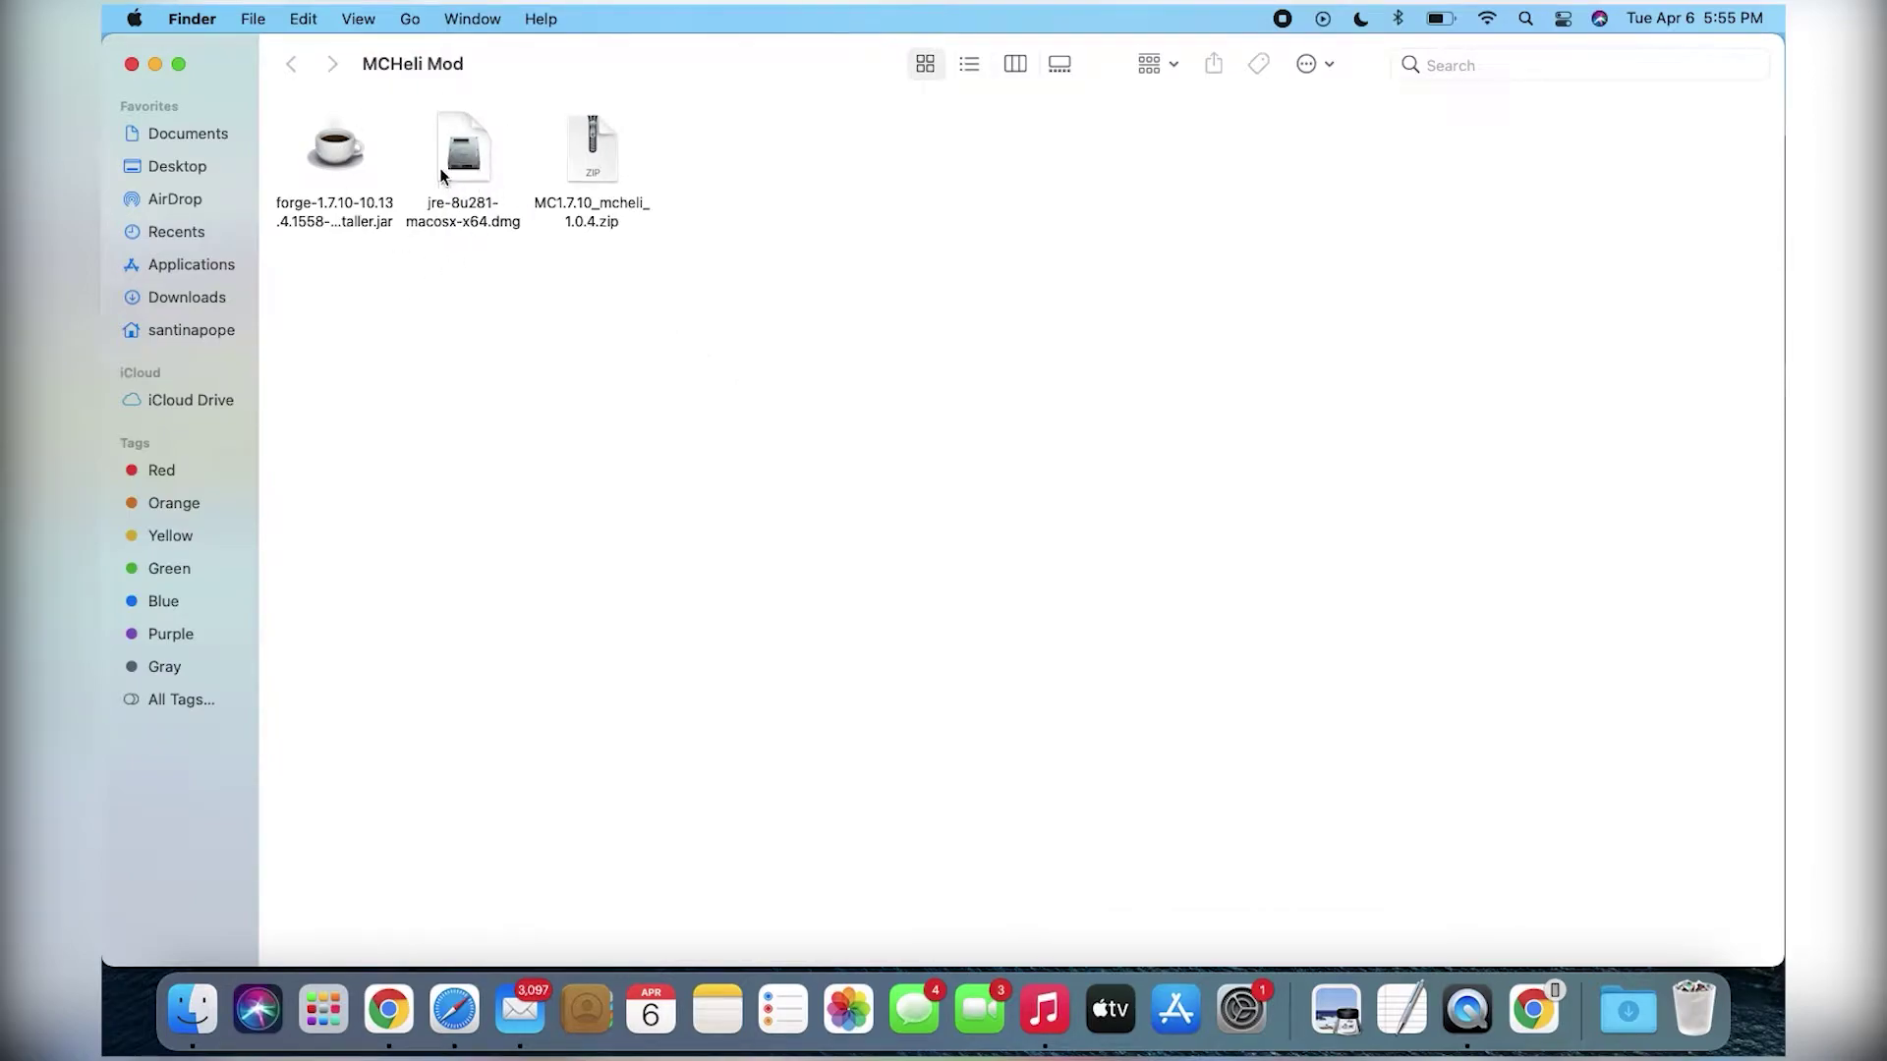
# - Move jre-8u281-macosx-x64.dmg to the Trash and place MC1.7.10_mcheli_1.0.4.zip beside the Forge installer in the MCHeli Mod folder
pyautogui.click(606, 163)
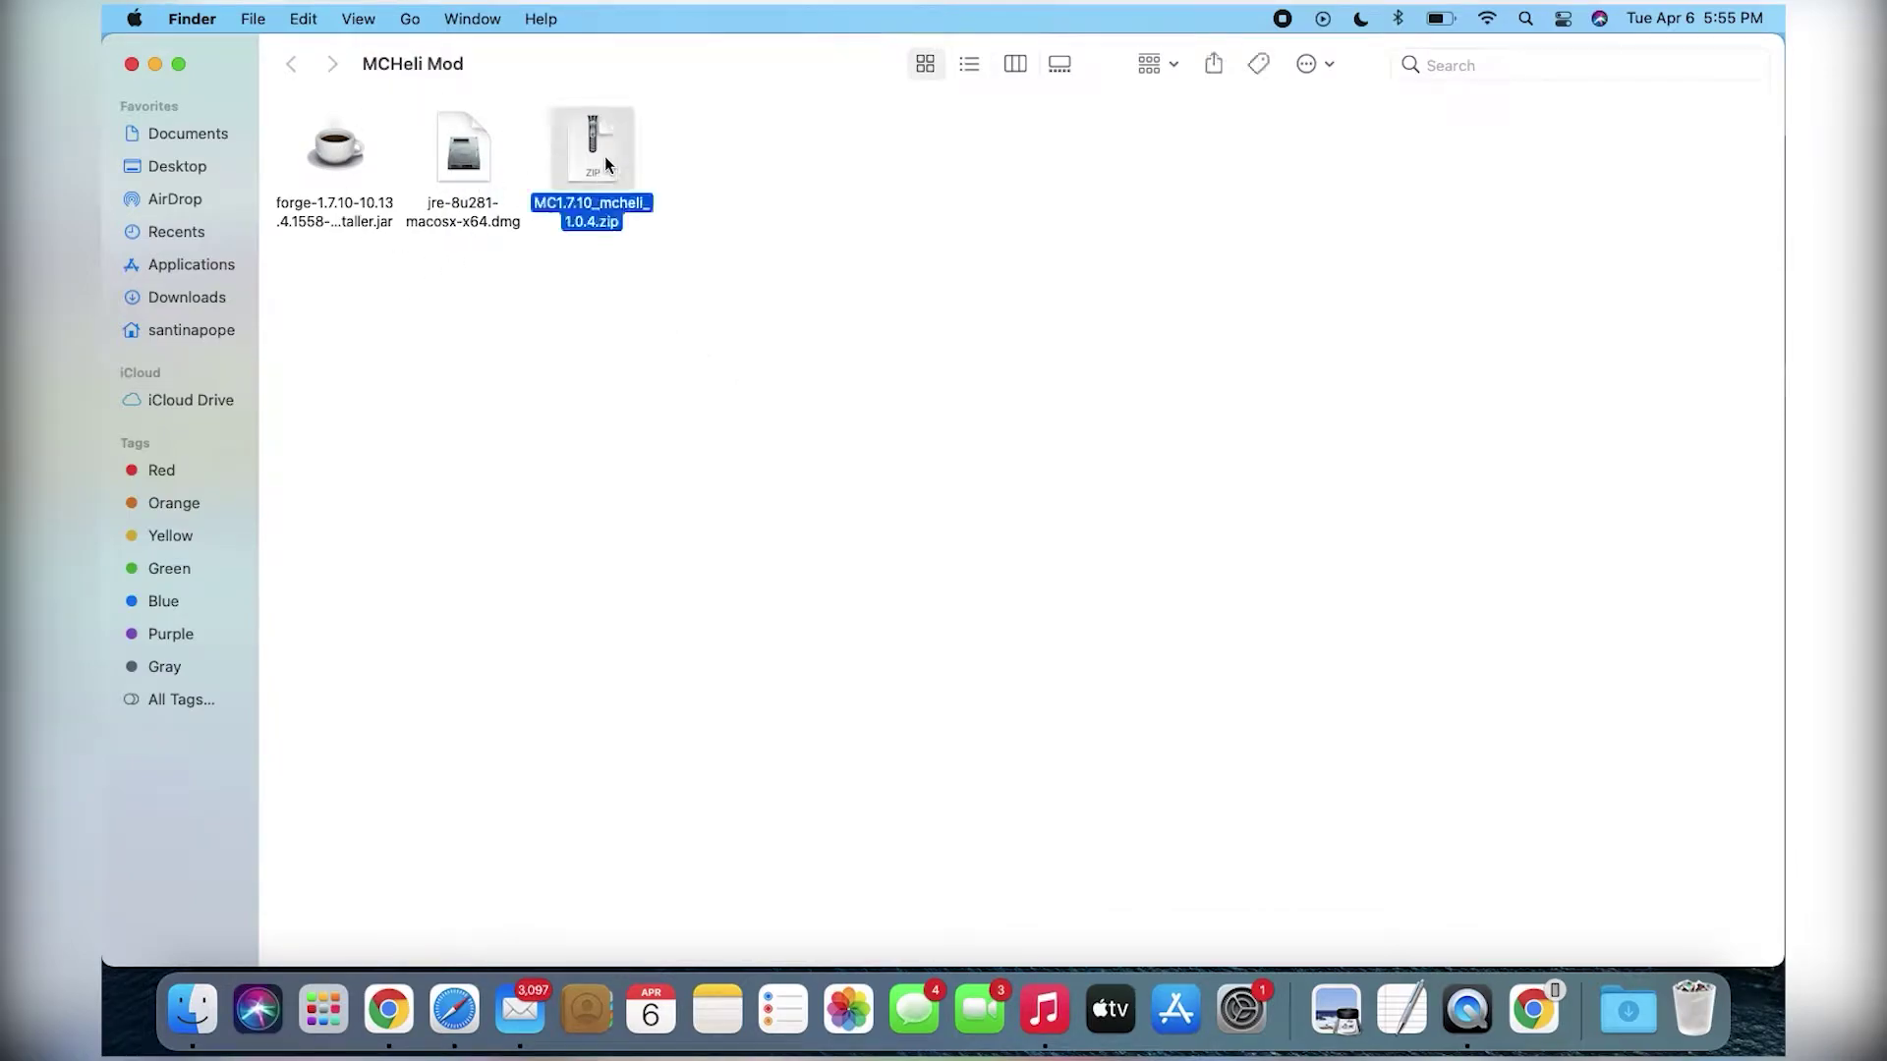
pyautogui.click(716, 305)
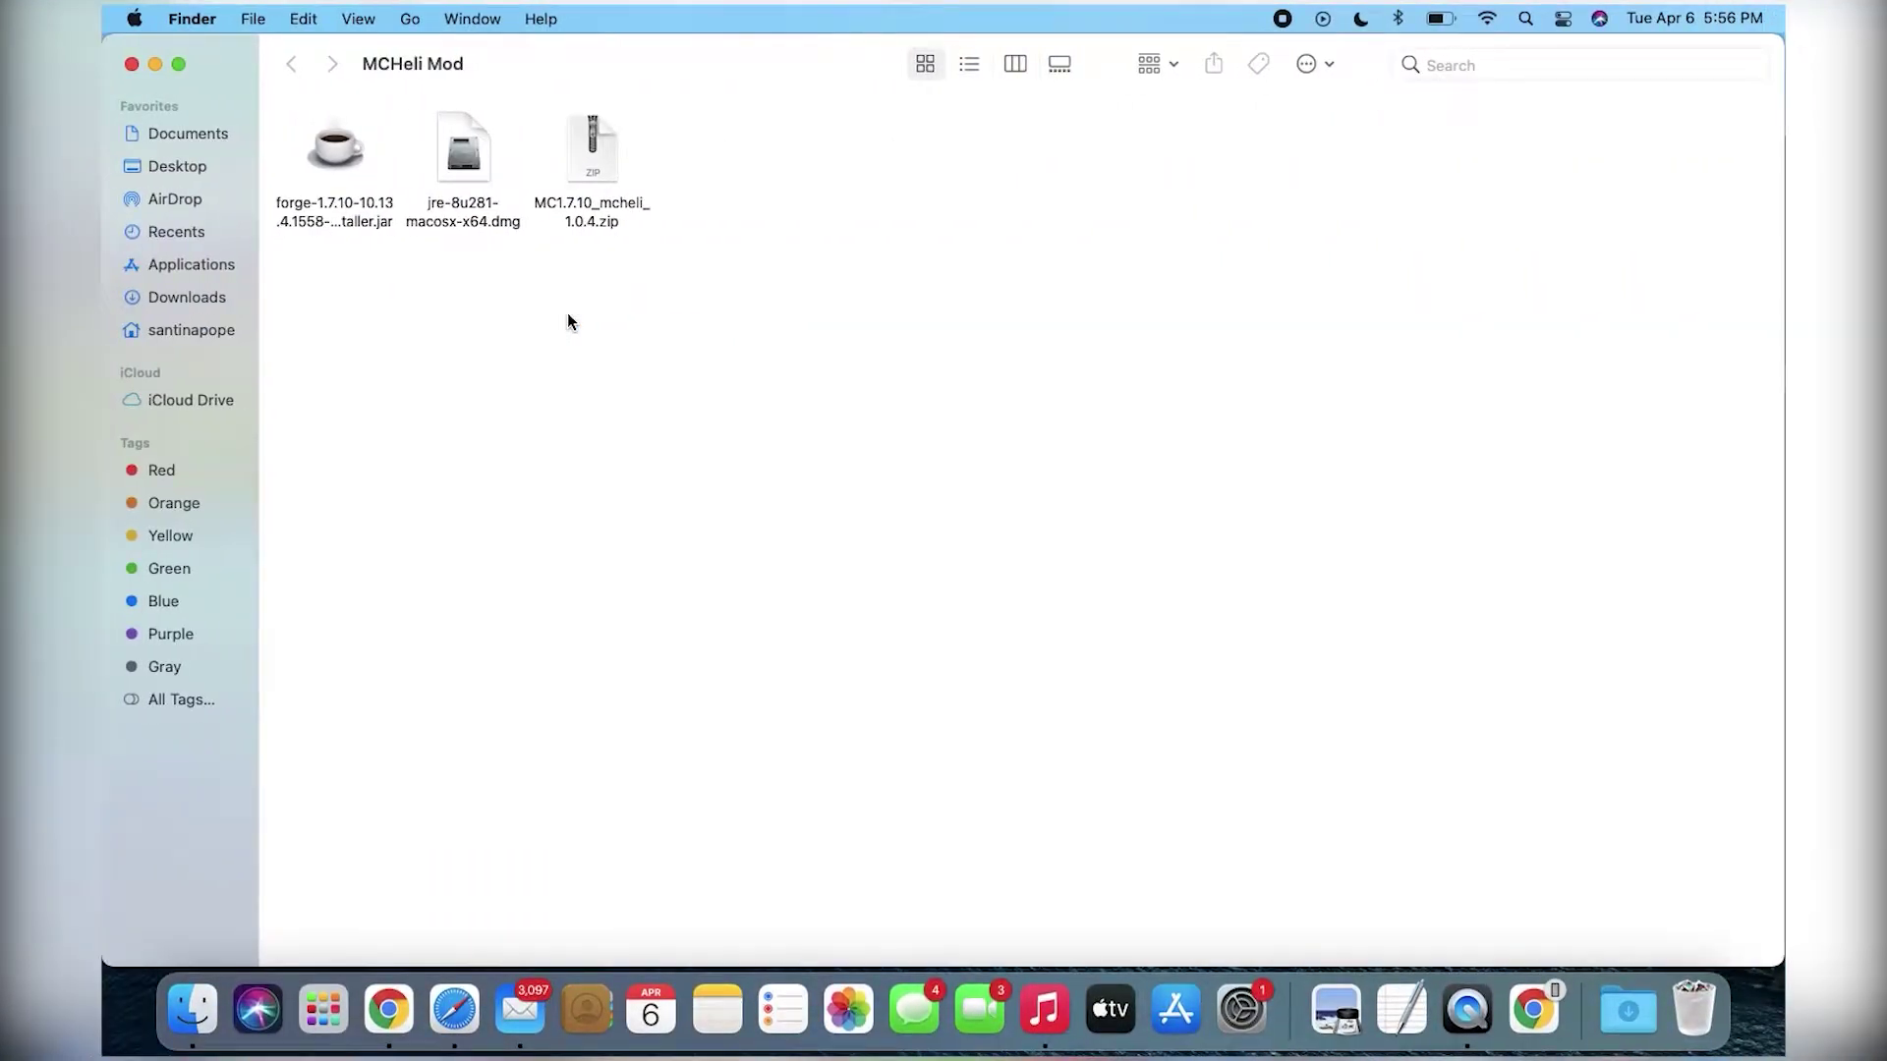
pyautogui.click(481, 149)
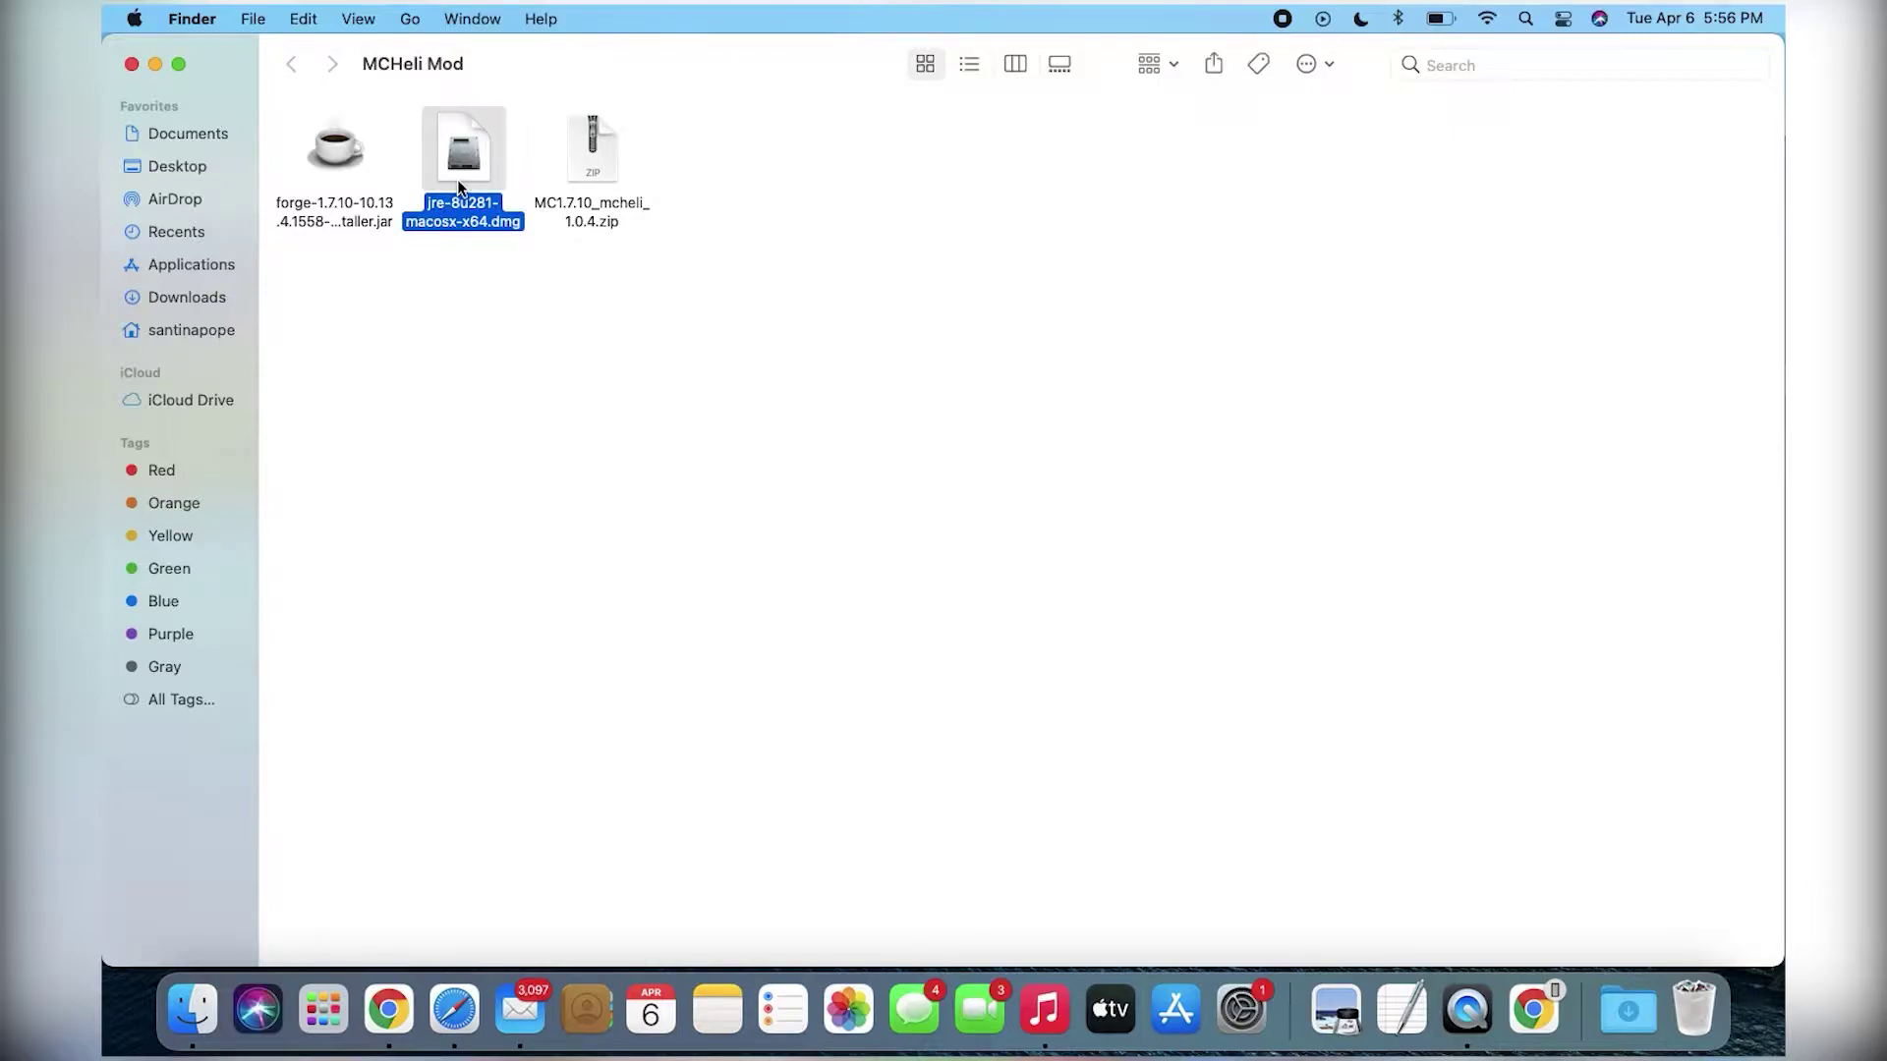
pyautogui.press('super+BackSpace')
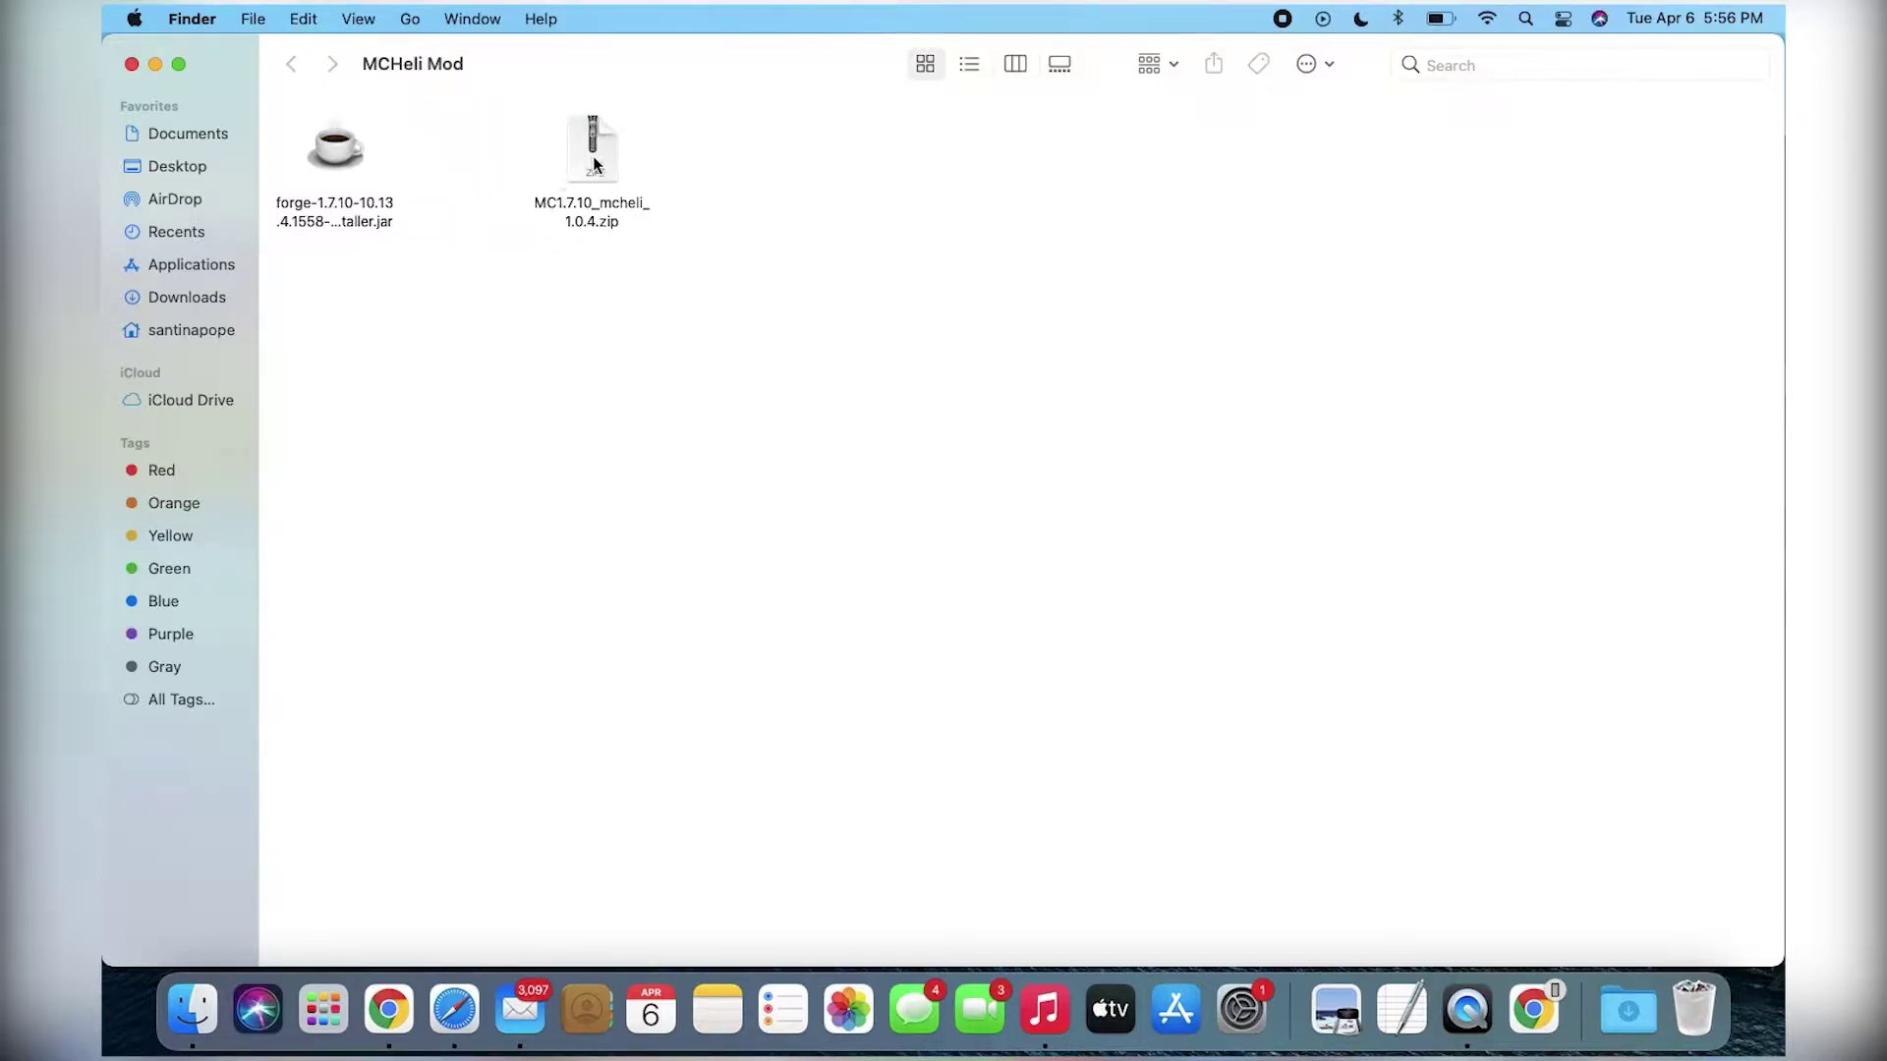
pyautogui.moveTo(593, 165); pyautogui.dragTo(480, 162)
pyautogui.click(516, 306)
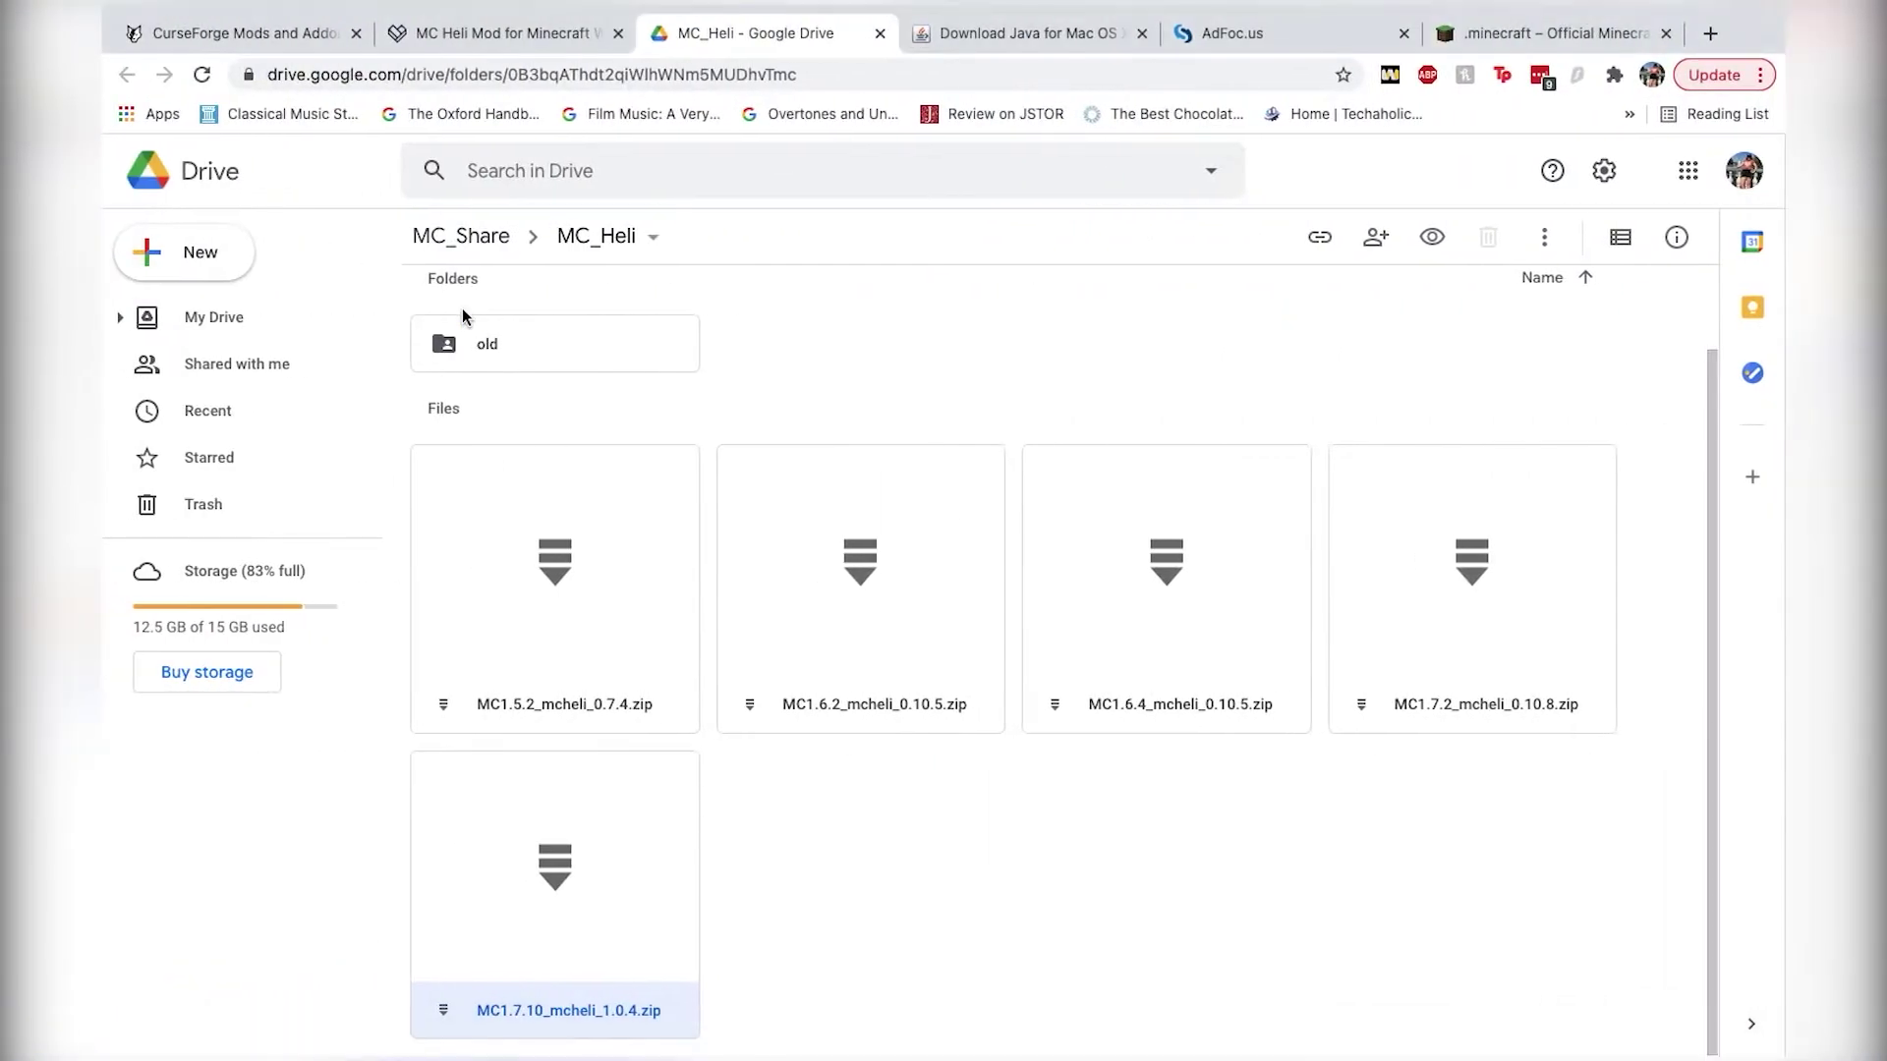
# - Open the wiki's Minecraft Forge download link in a new browser tab and close the AdFoc.us page
pyautogui.click(523, 44)
pyautogui.click(538, 570)
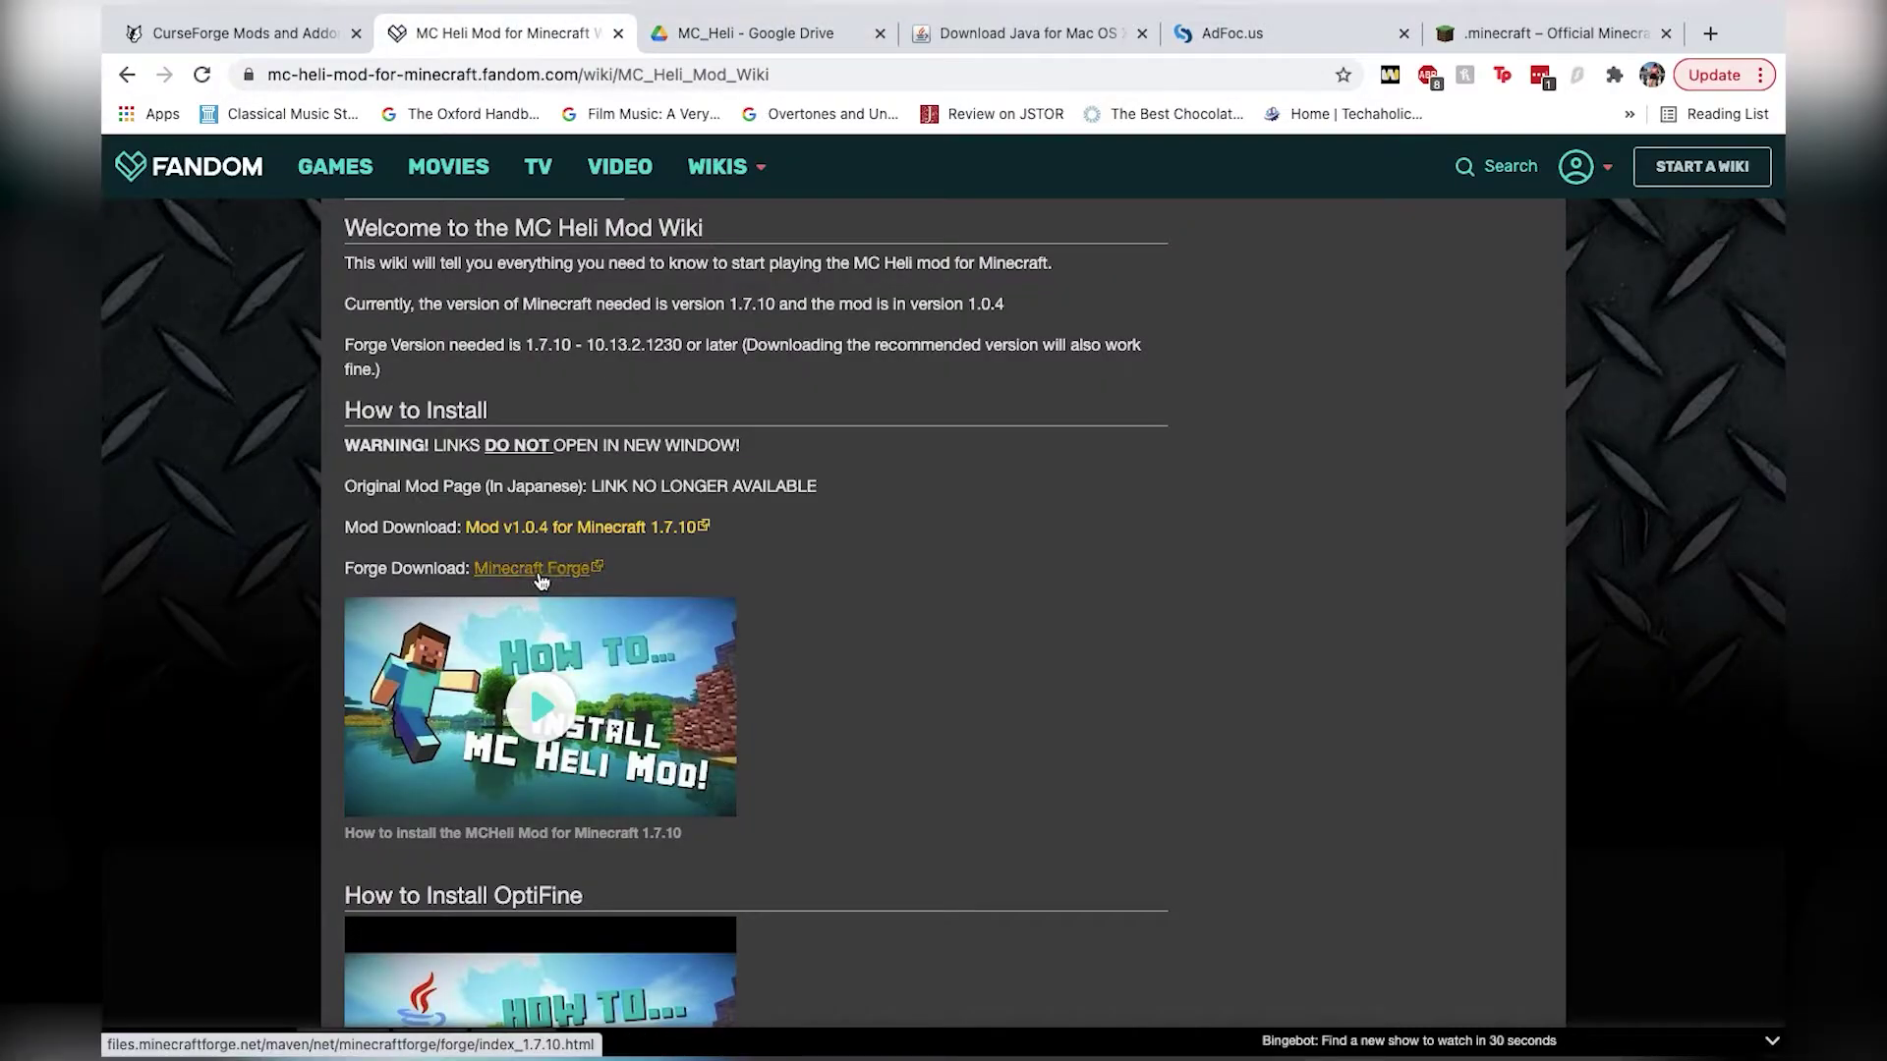
pyautogui.rightClick(539, 570)
pyautogui.click(628, 588)
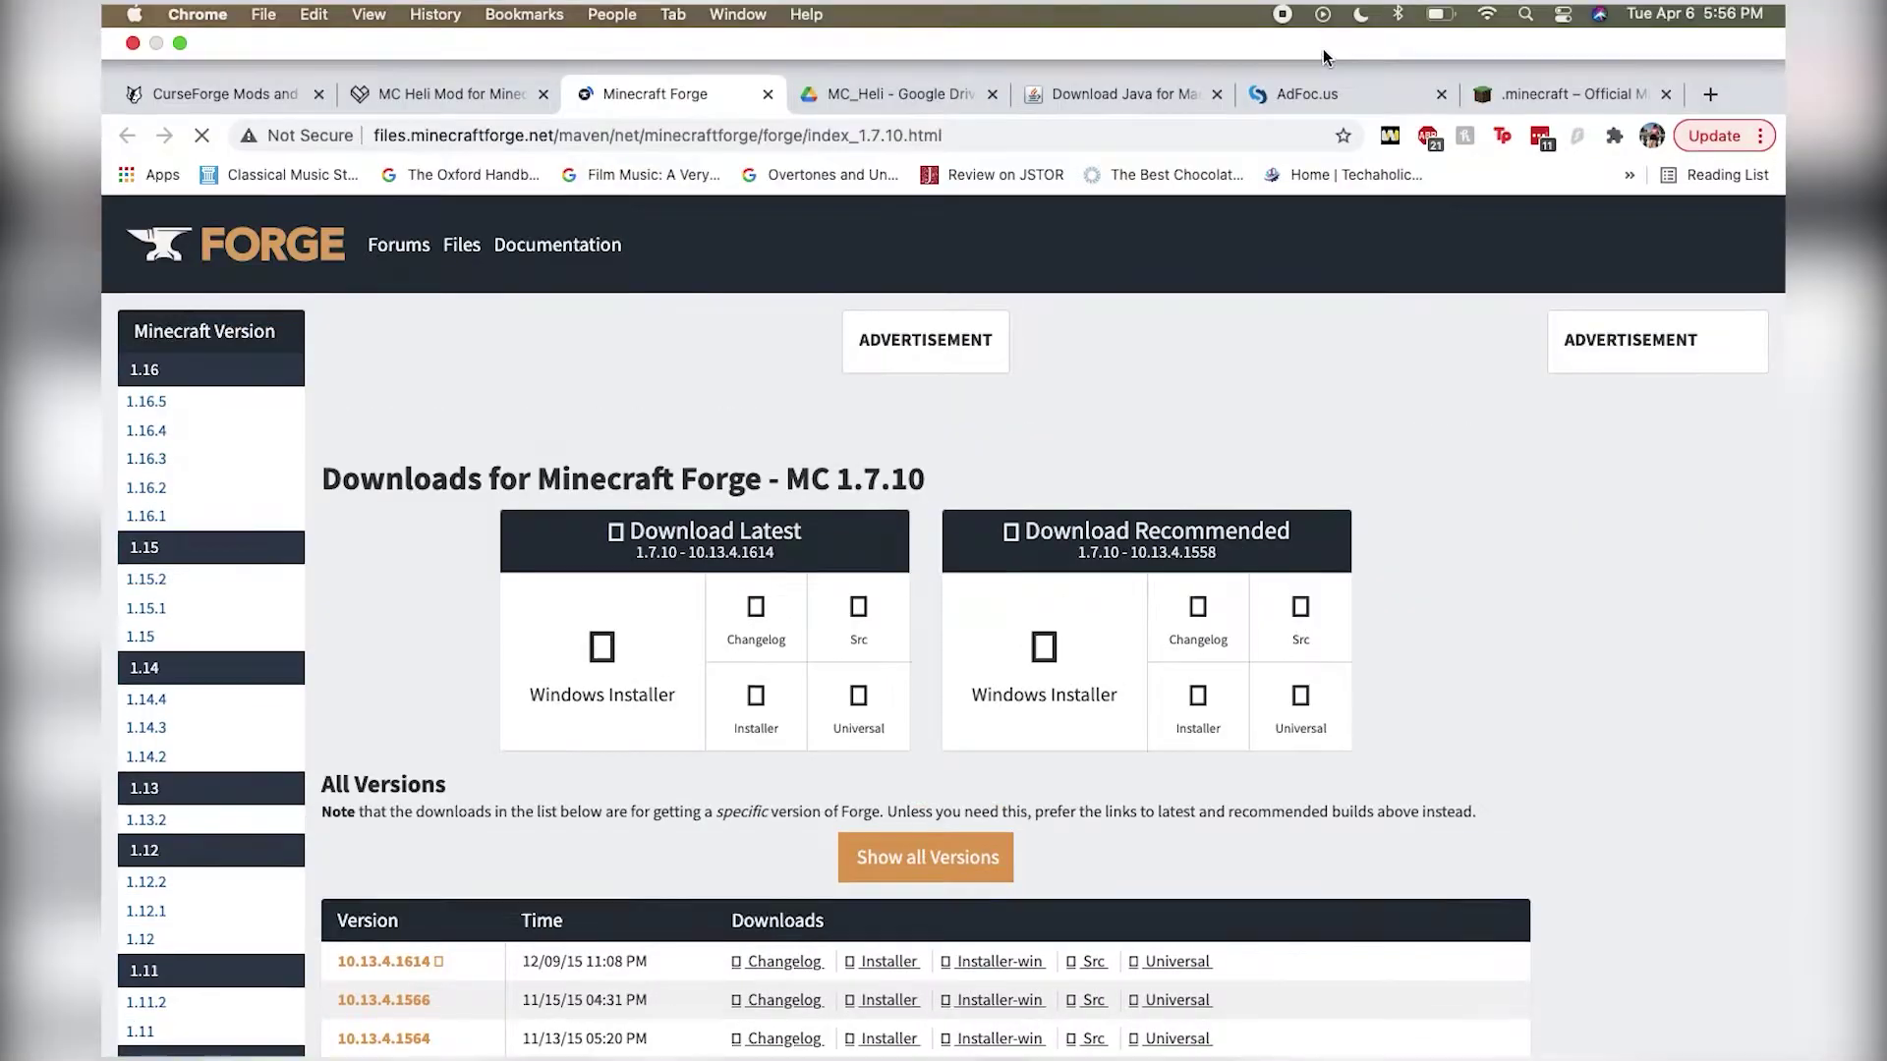
pyautogui.click(1441, 32)
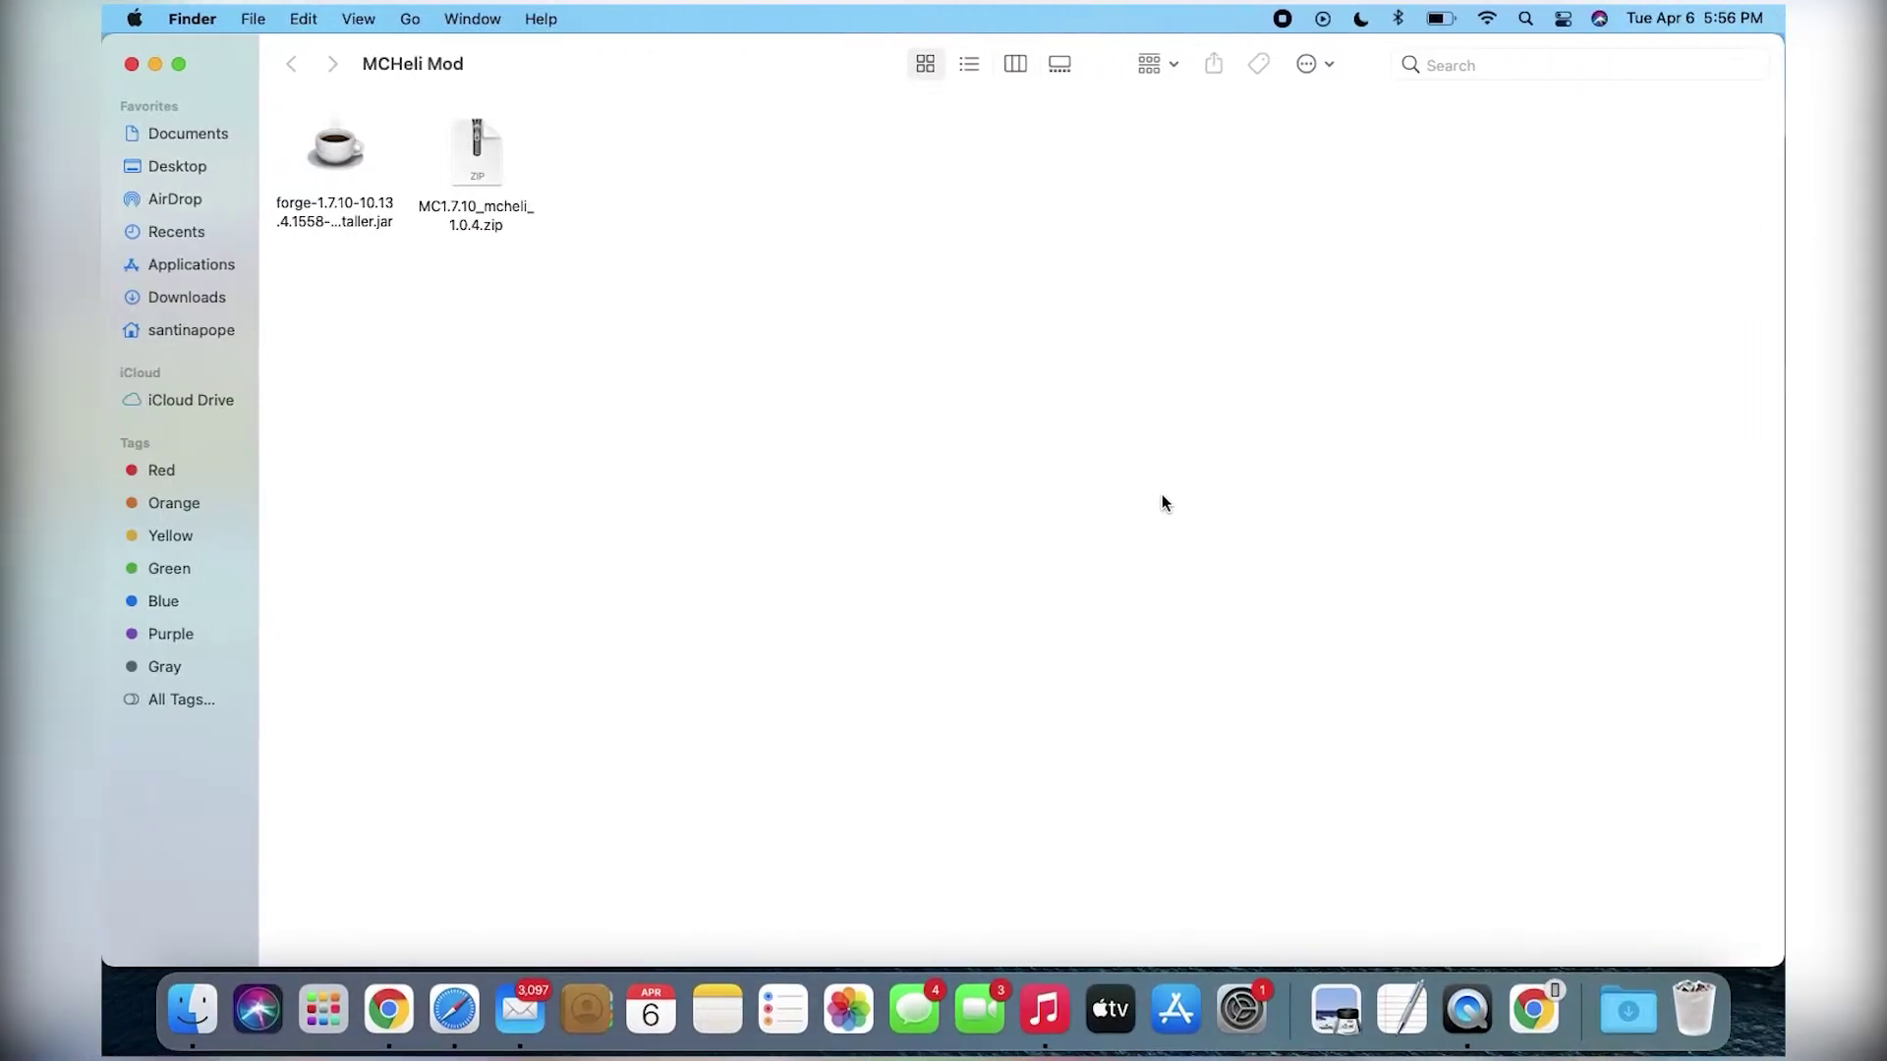
pyautogui.click(1007, 162)
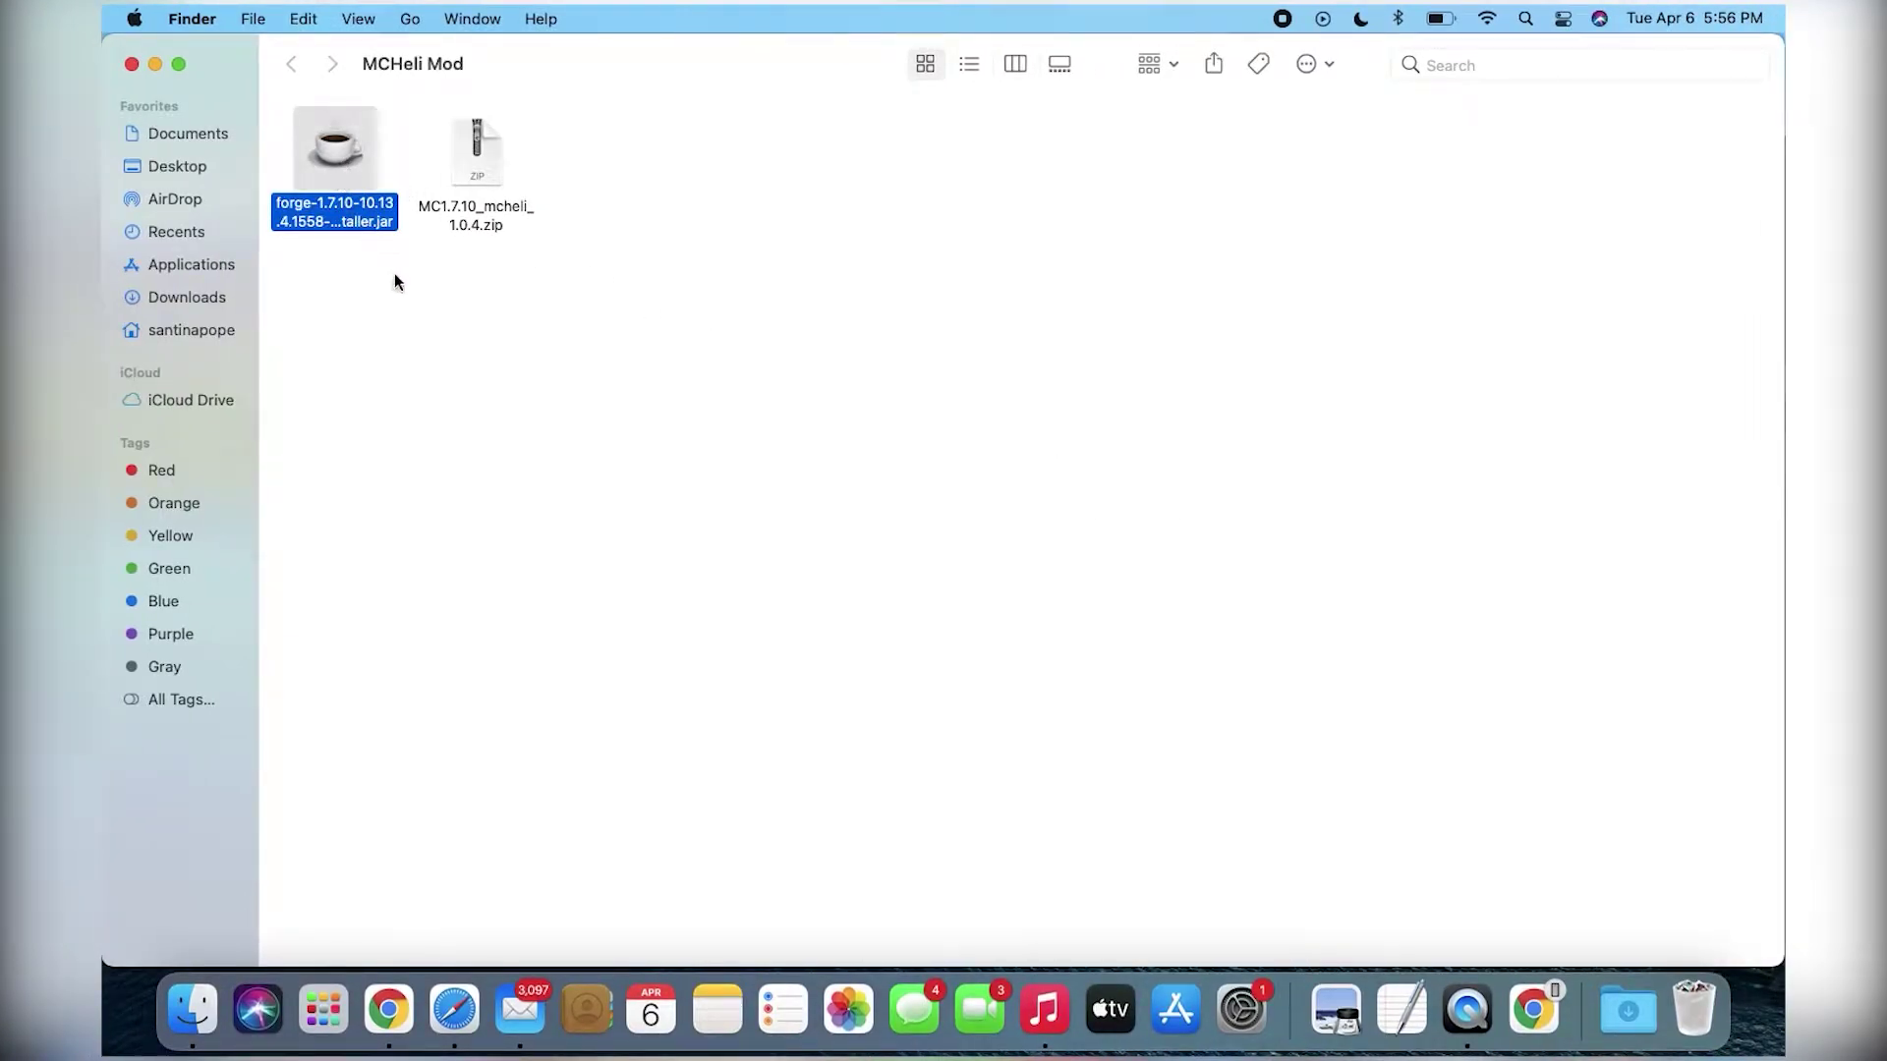
pyautogui.click(413, 305)
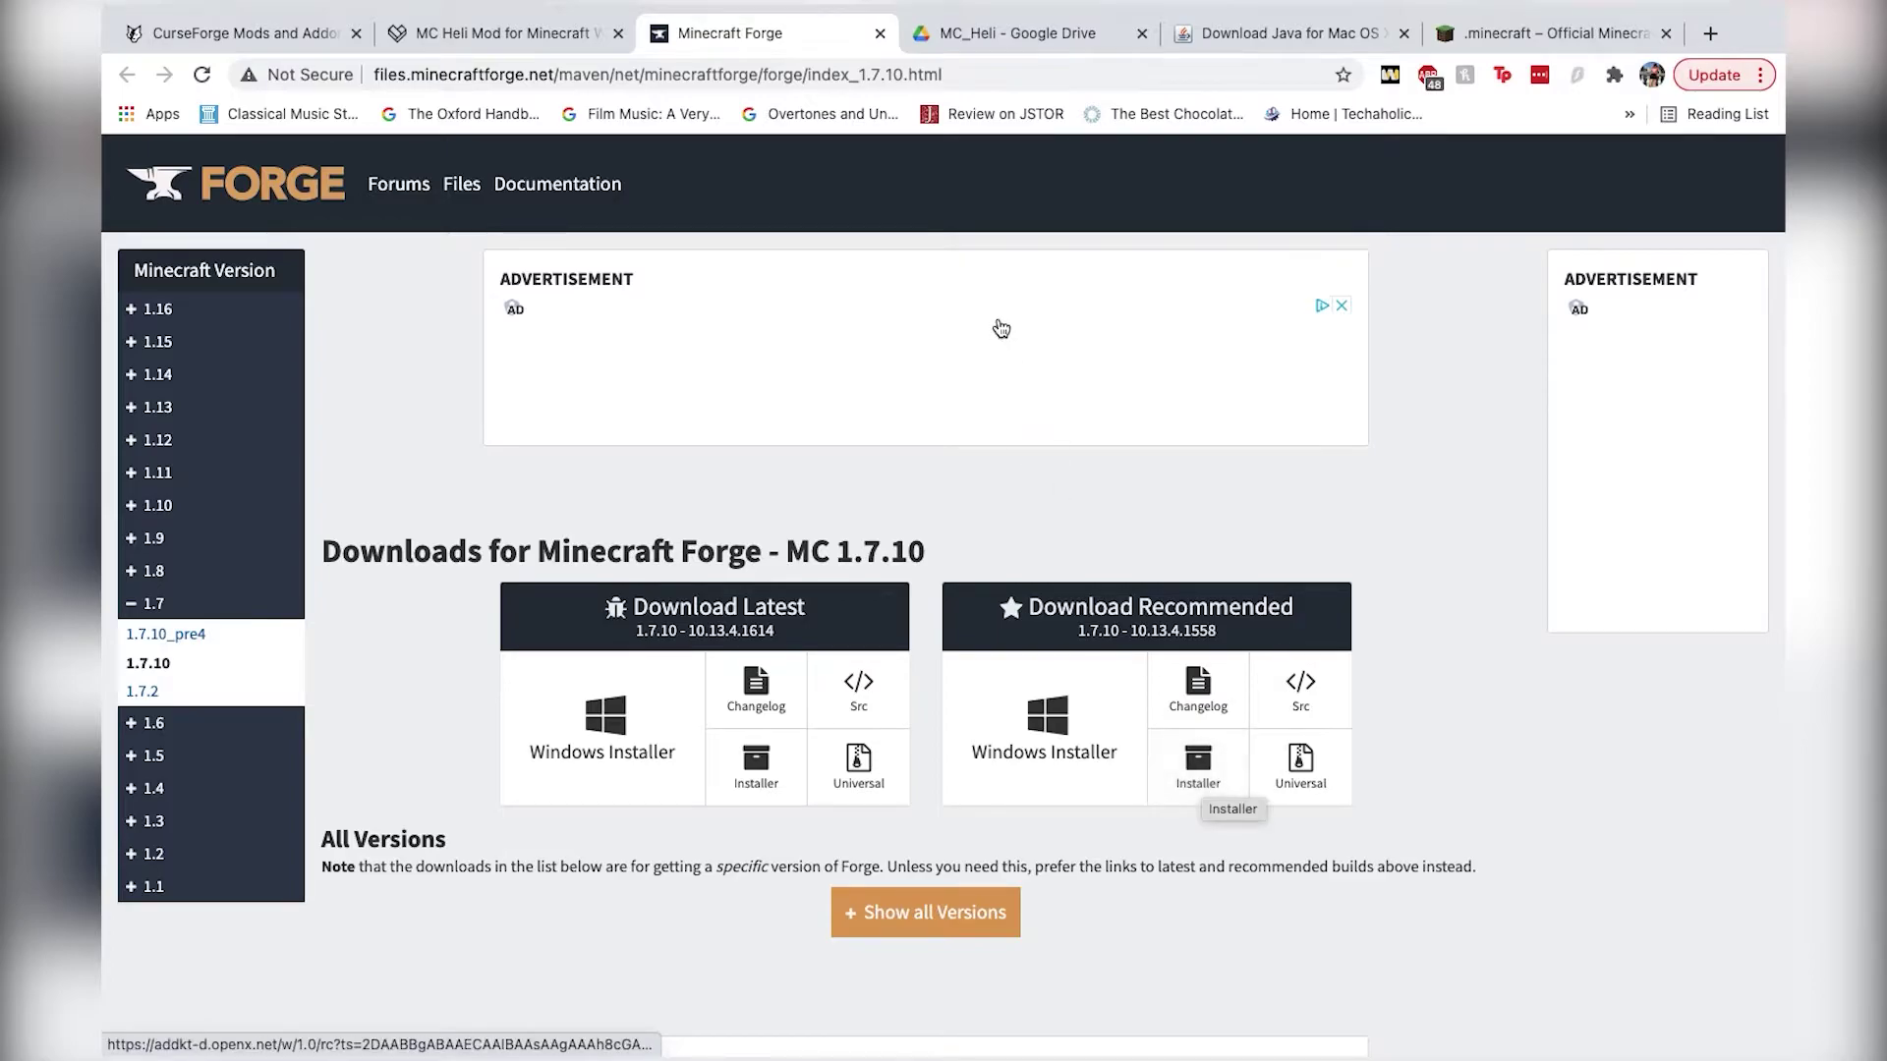
# - Close the Minecraft Forge, MC_Heli Google Drive, Java download and .minecraft pages in the browser
pyautogui.click(880, 37)
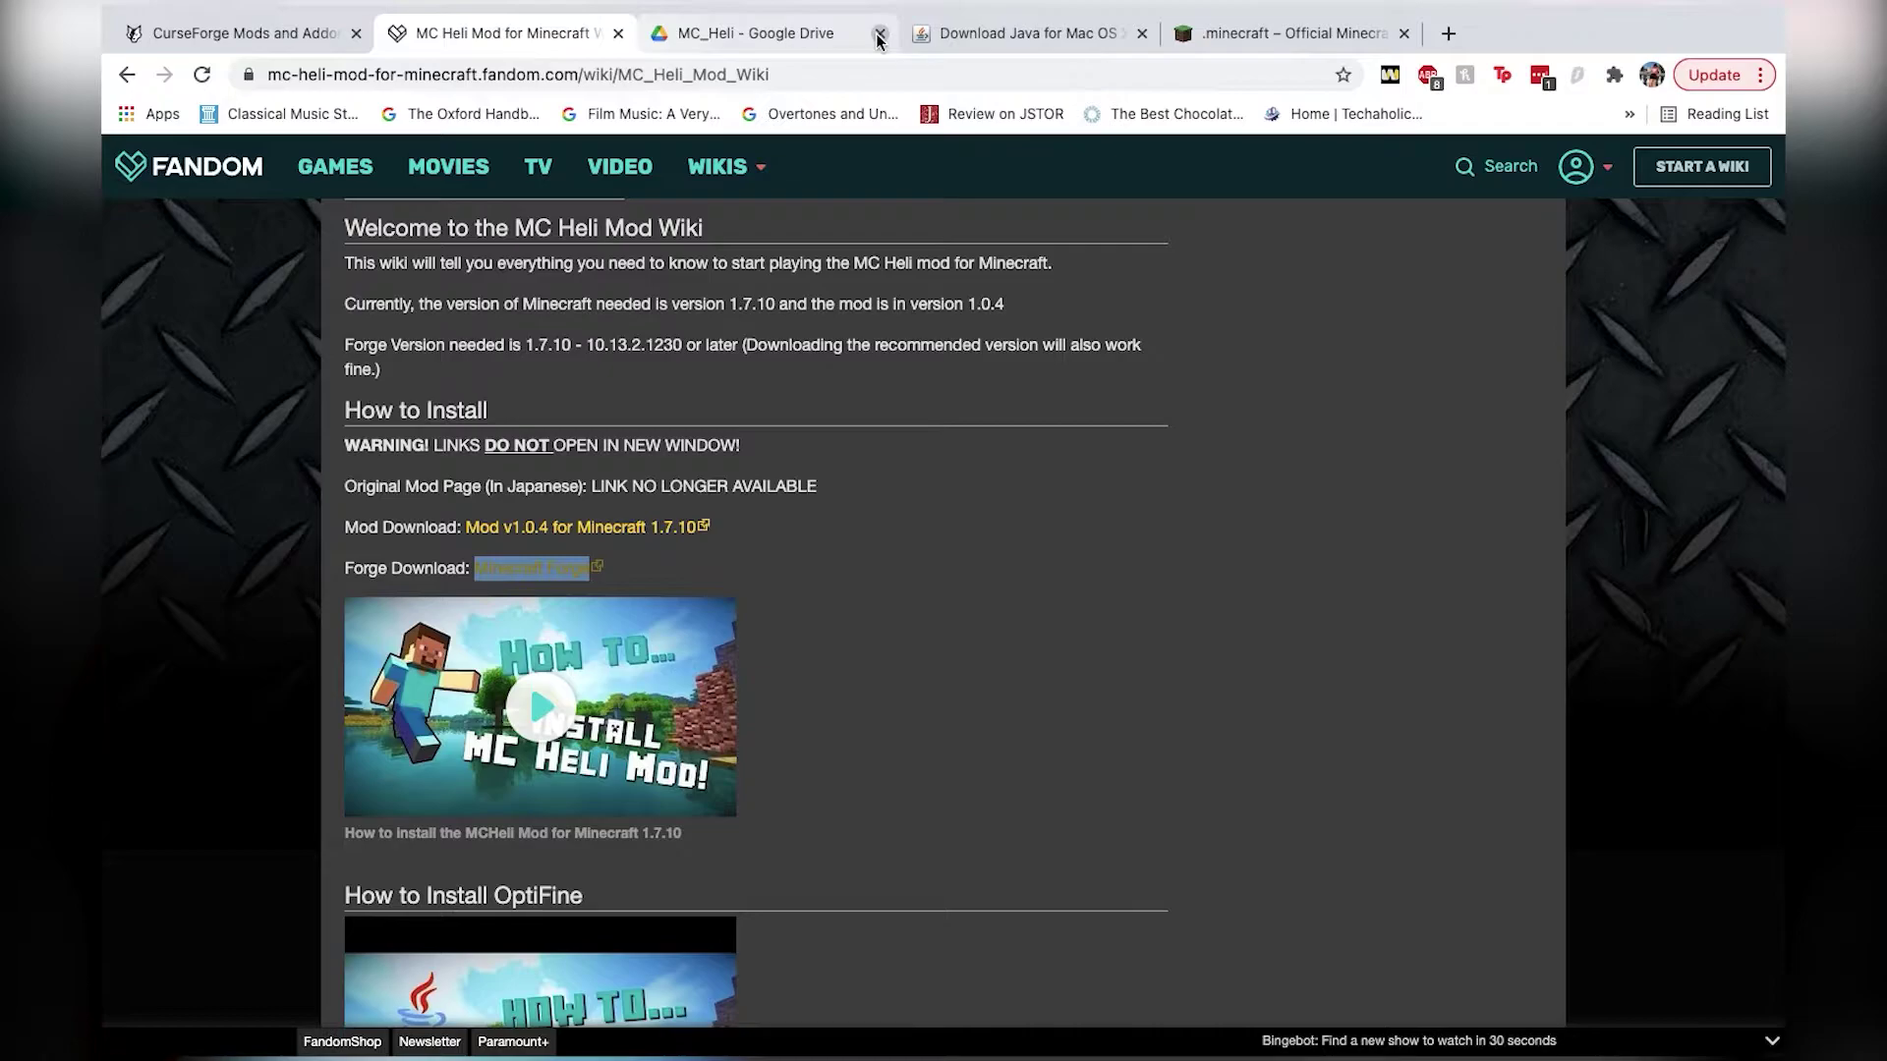
pyautogui.click(880, 36)
pyautogui.click(881, 35)
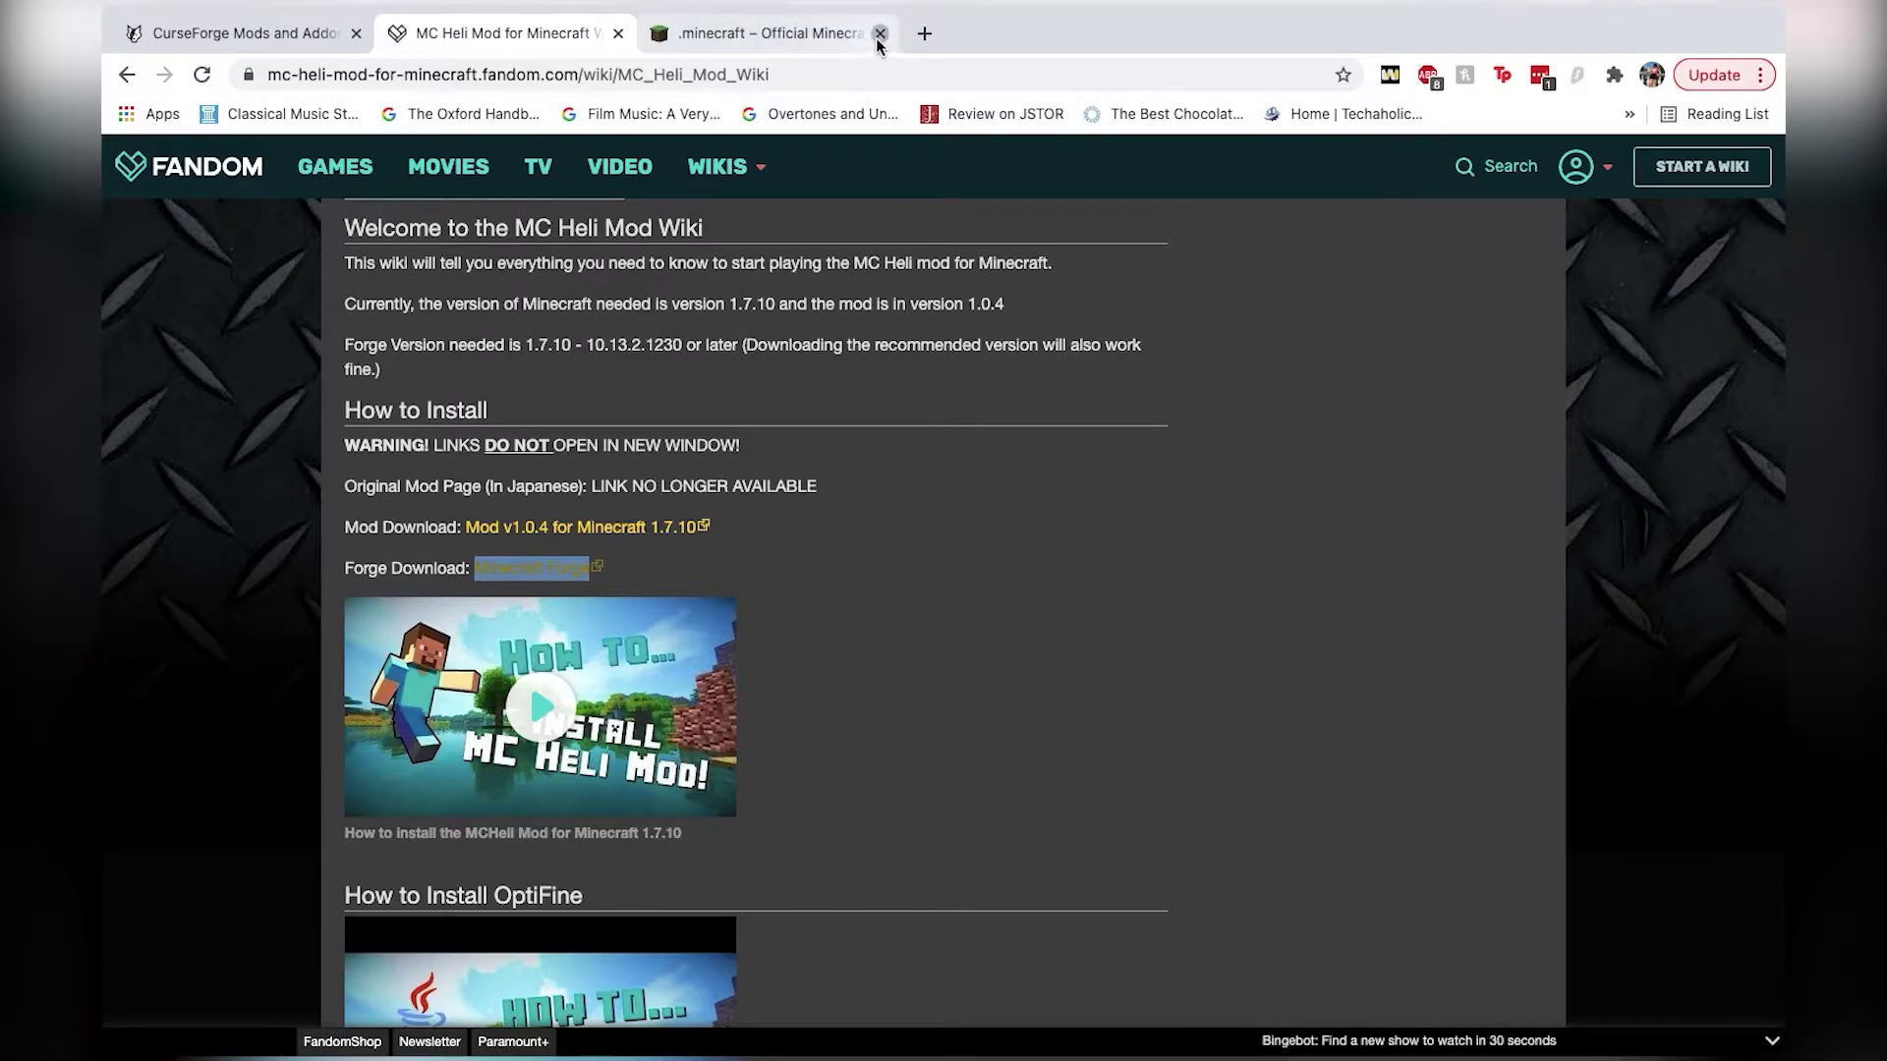
pyautogui.click(880, 35)
# - Launch Minecraft and show the Java Edition's list of installations in the launcher
pyautogui.moveTo(743, 166)
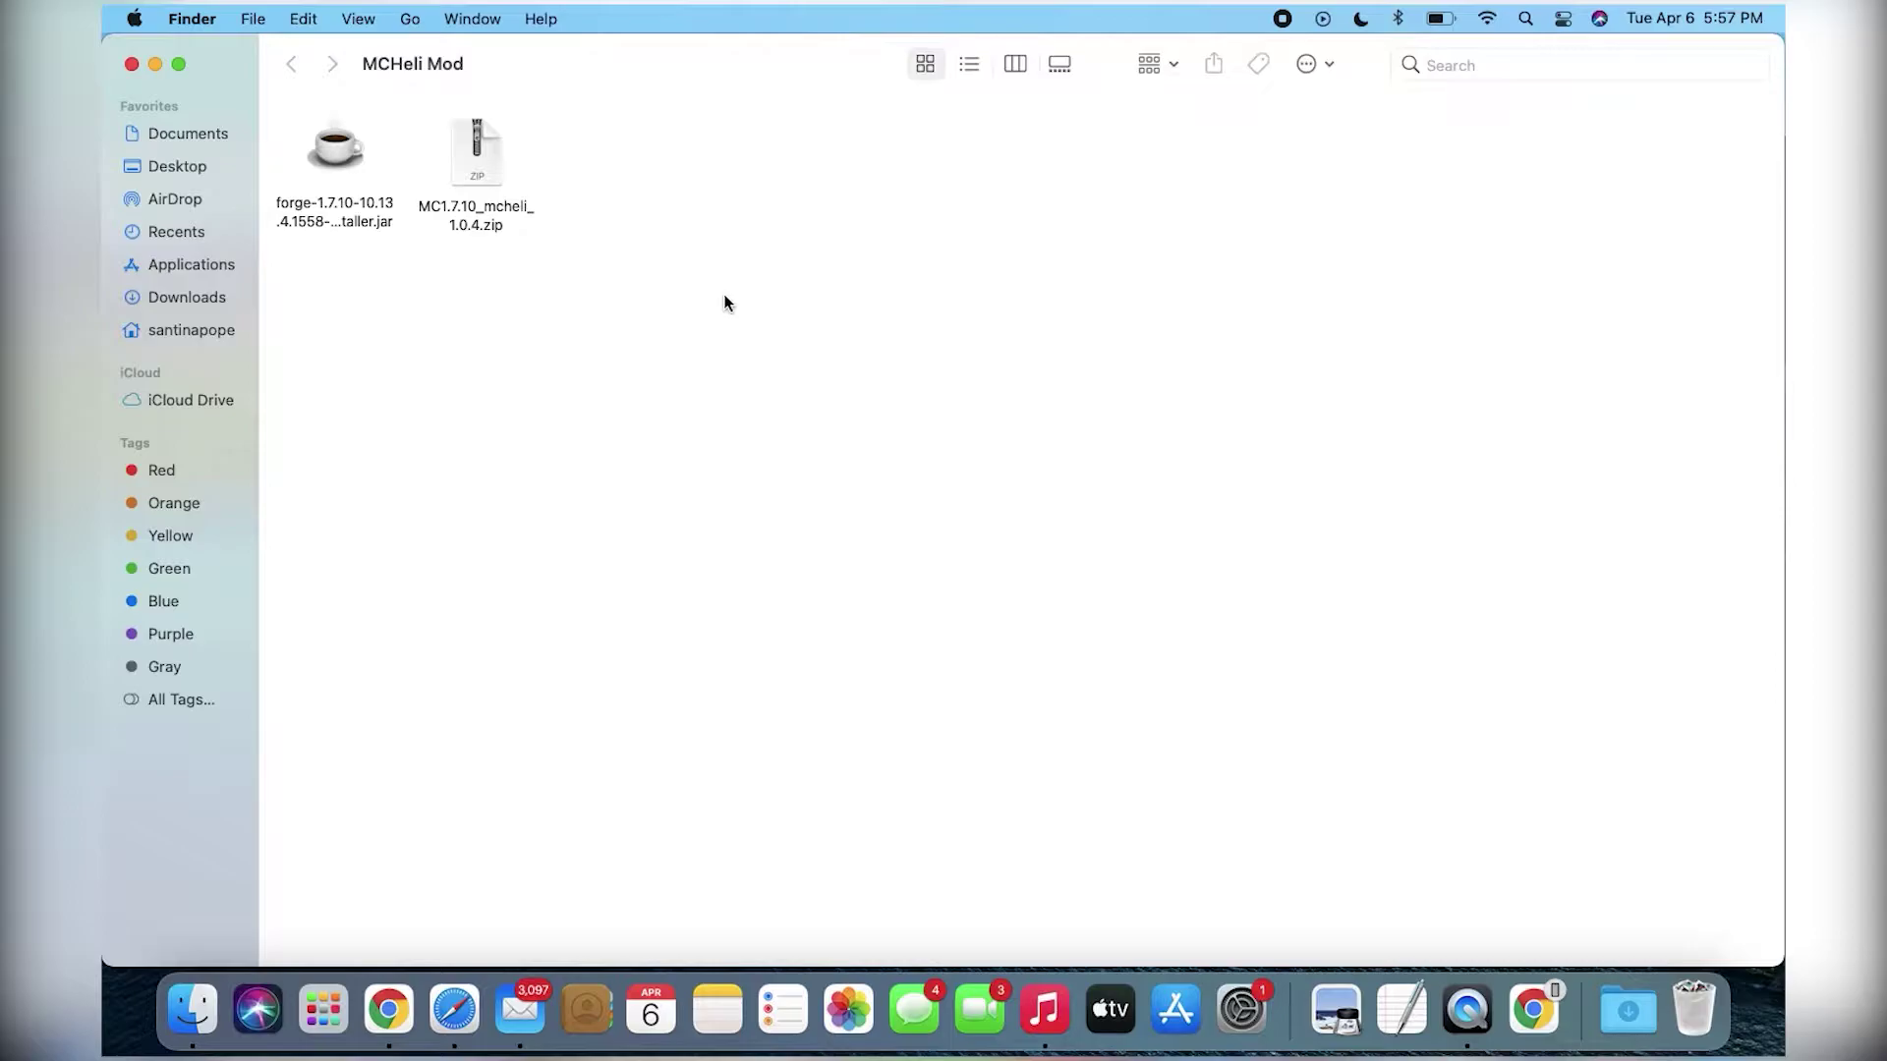
pyautogui.press('F4')
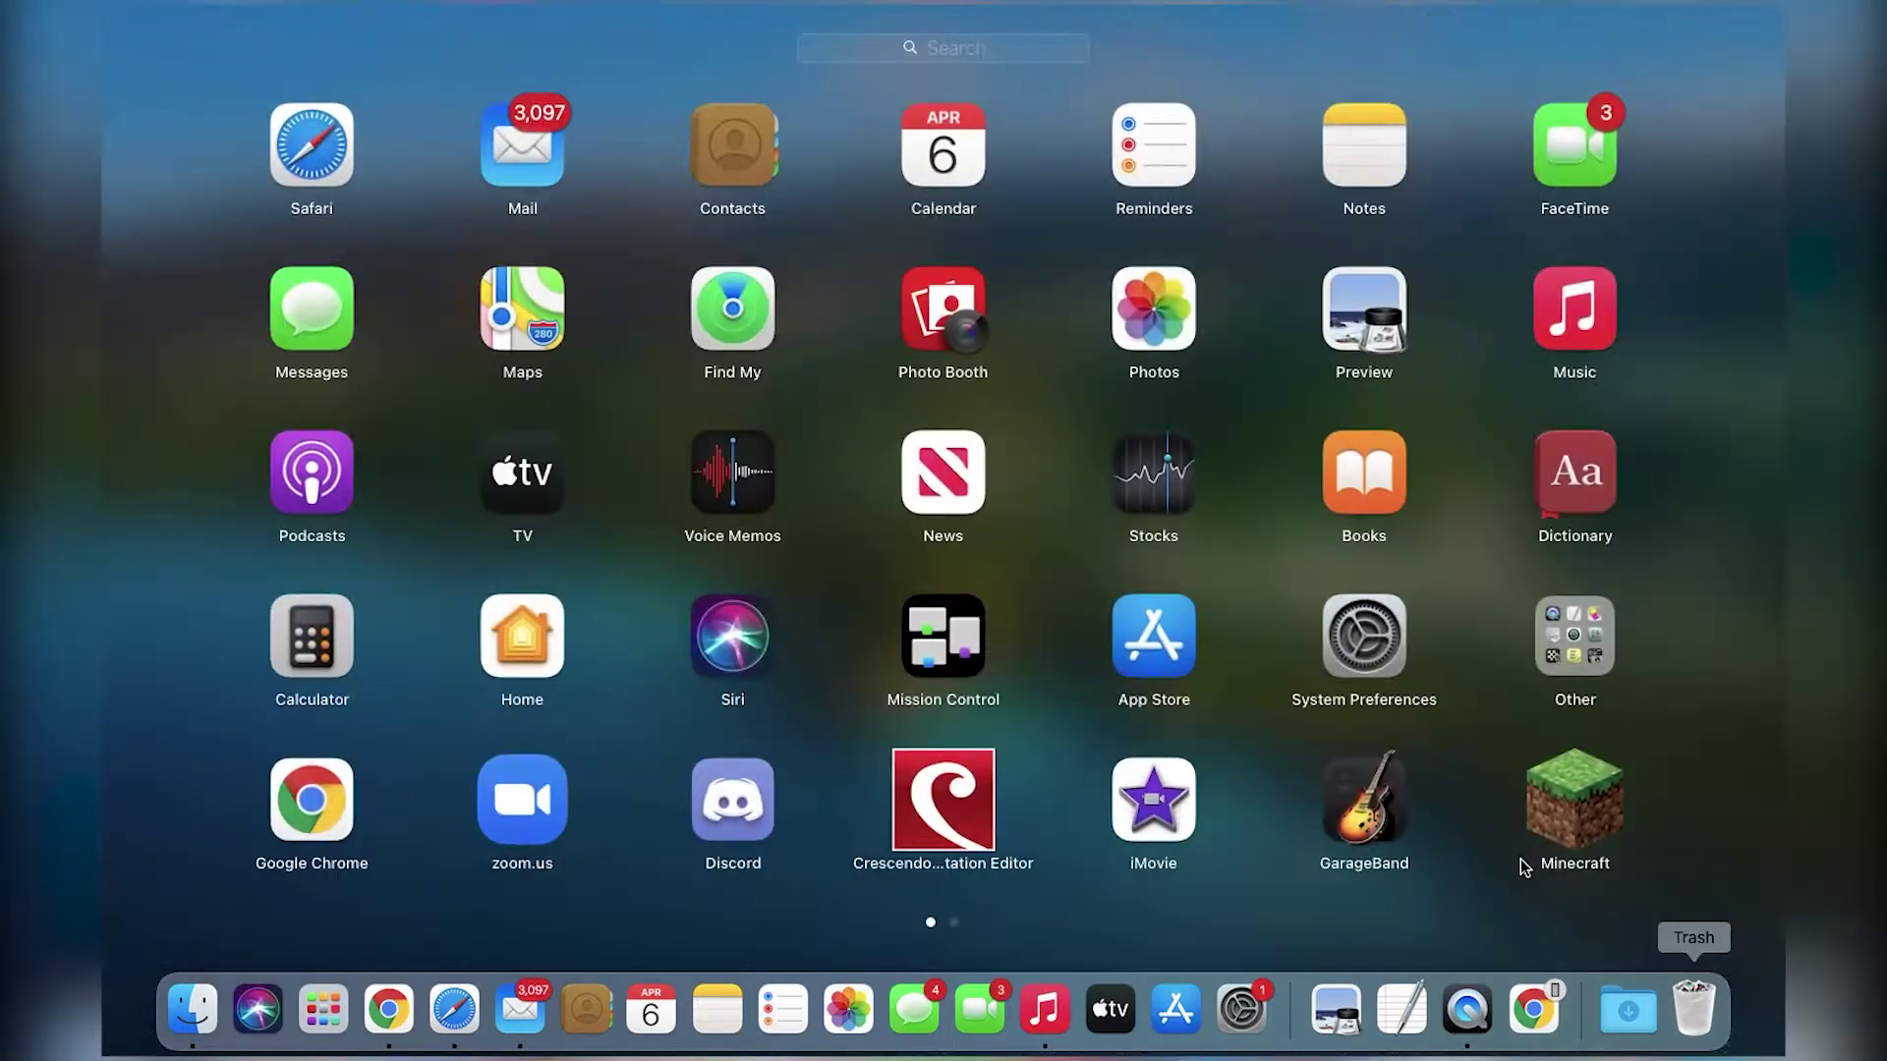
pyautogui.click(1552, 835)
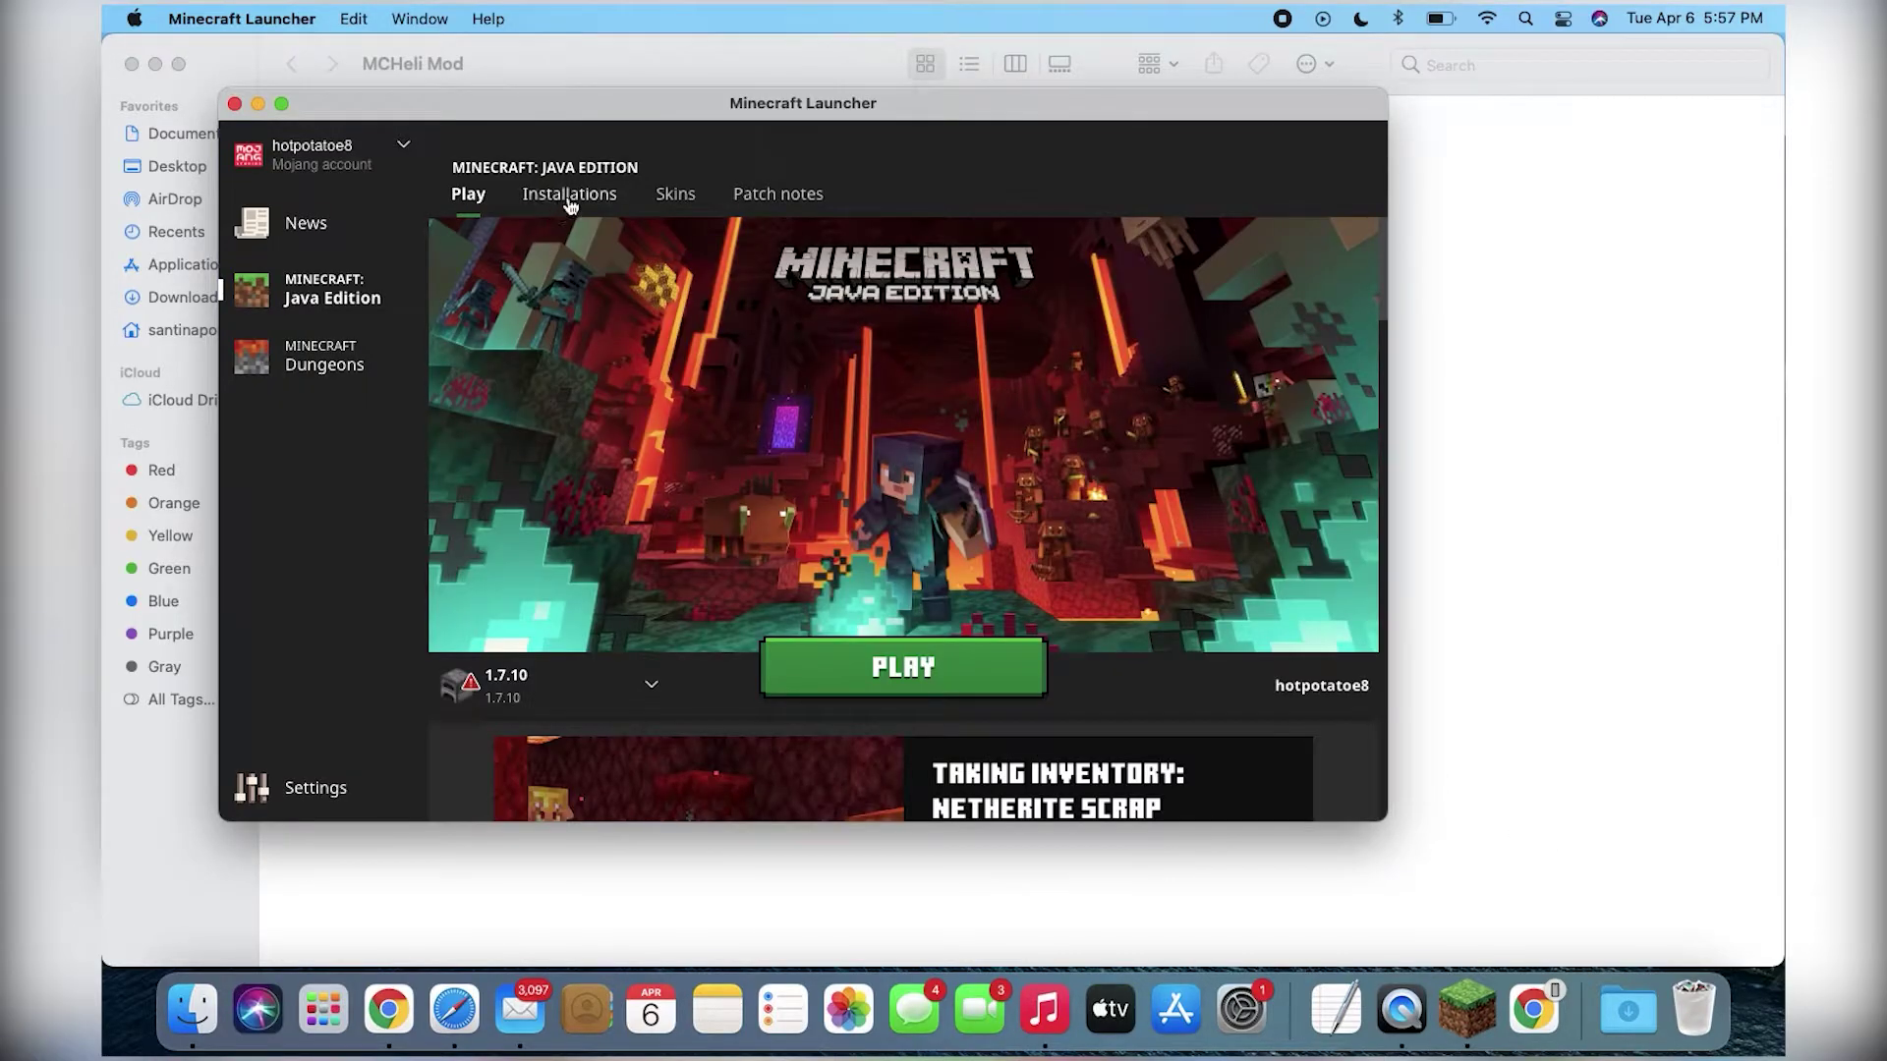
pyautogui.click(548, 688)
pyautogui.click(548, 688)
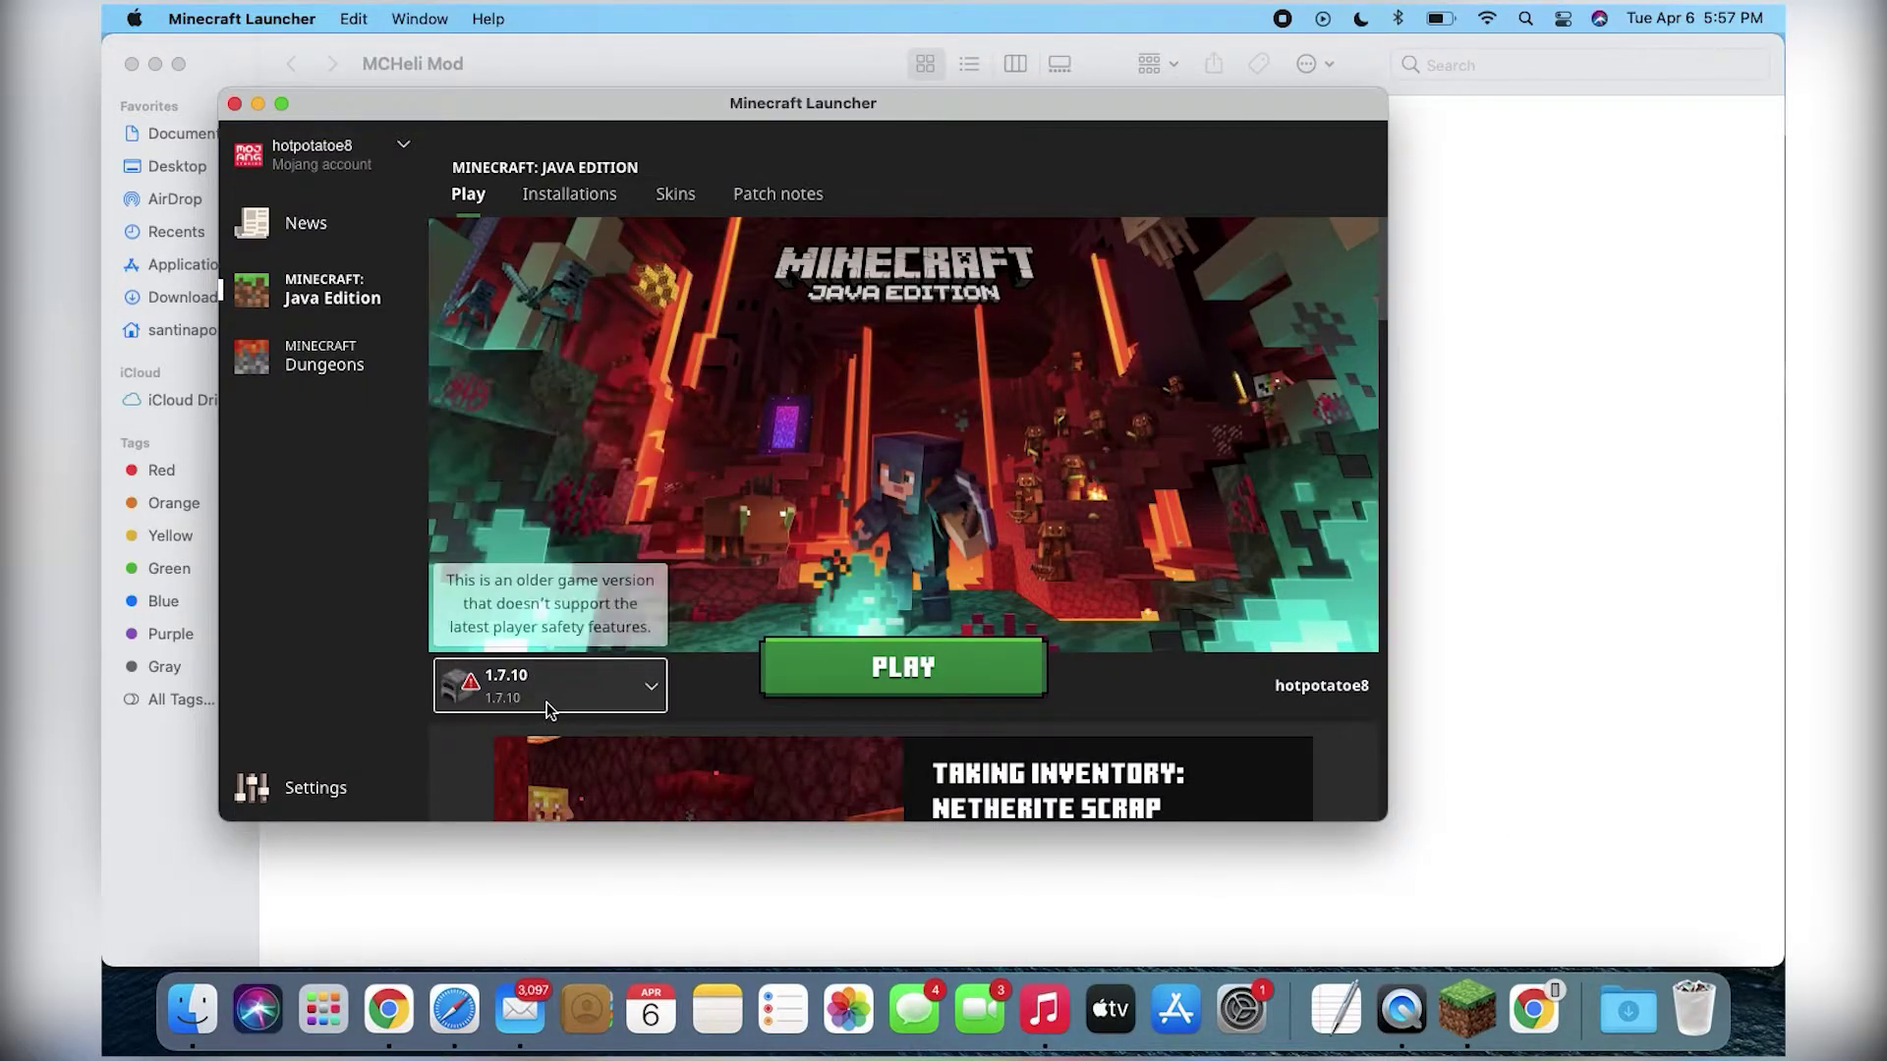
pyautogui.click(585, 204)
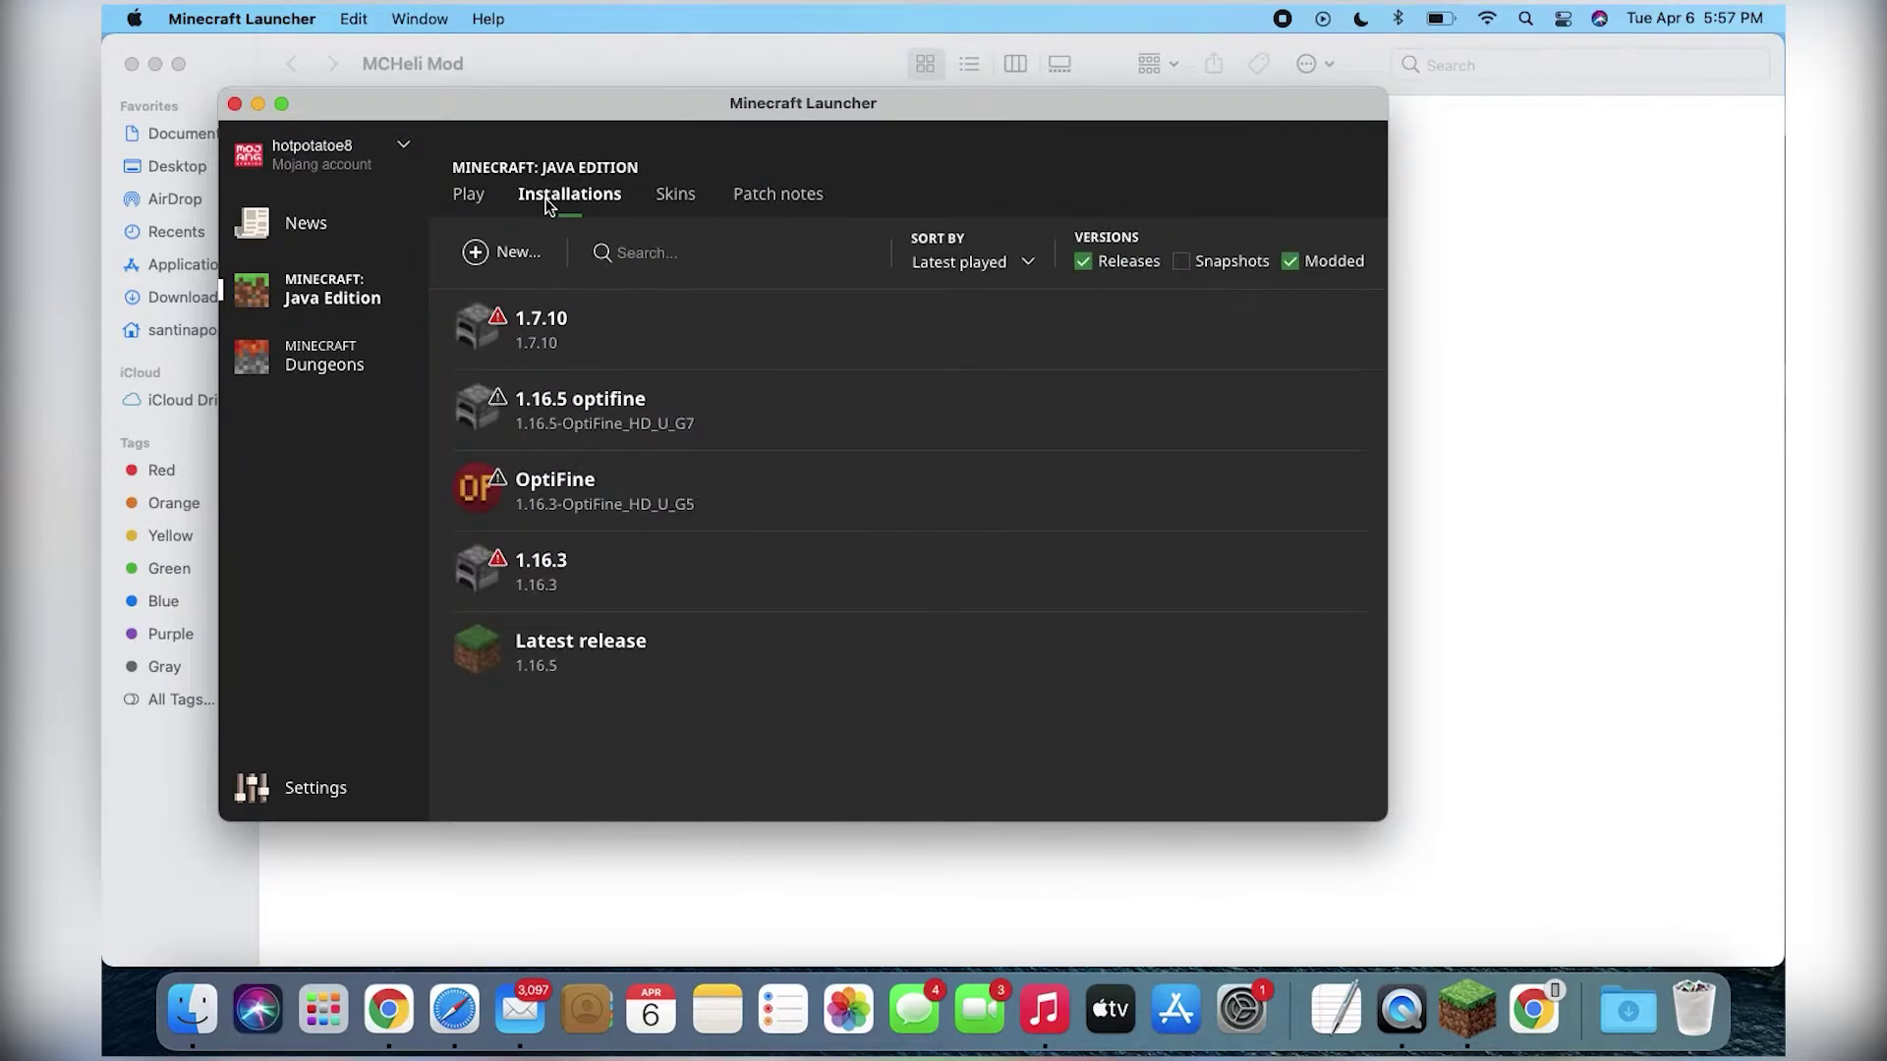
pyautogui.click(510, 253)
pyautogui.click(686, 351)
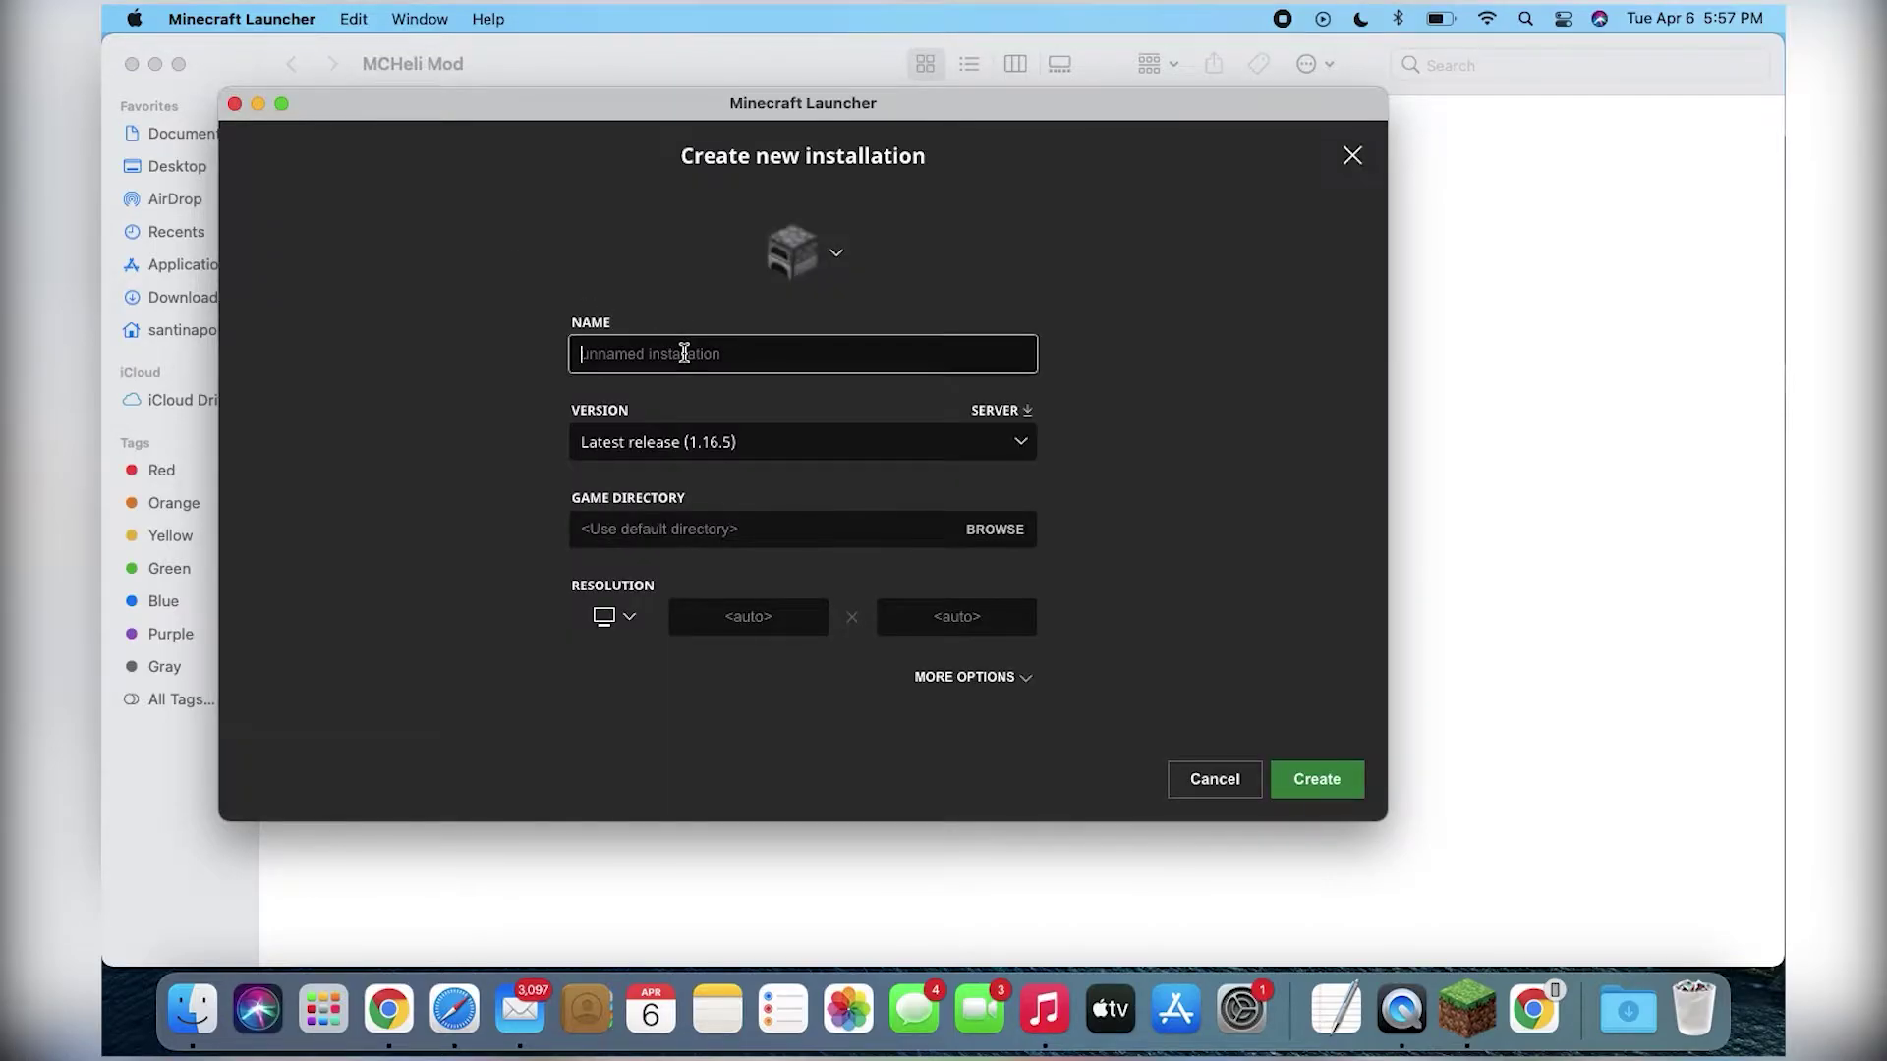
pyautogui.click(772, 448)
pyautogui.scroll(-20, 737, 572)
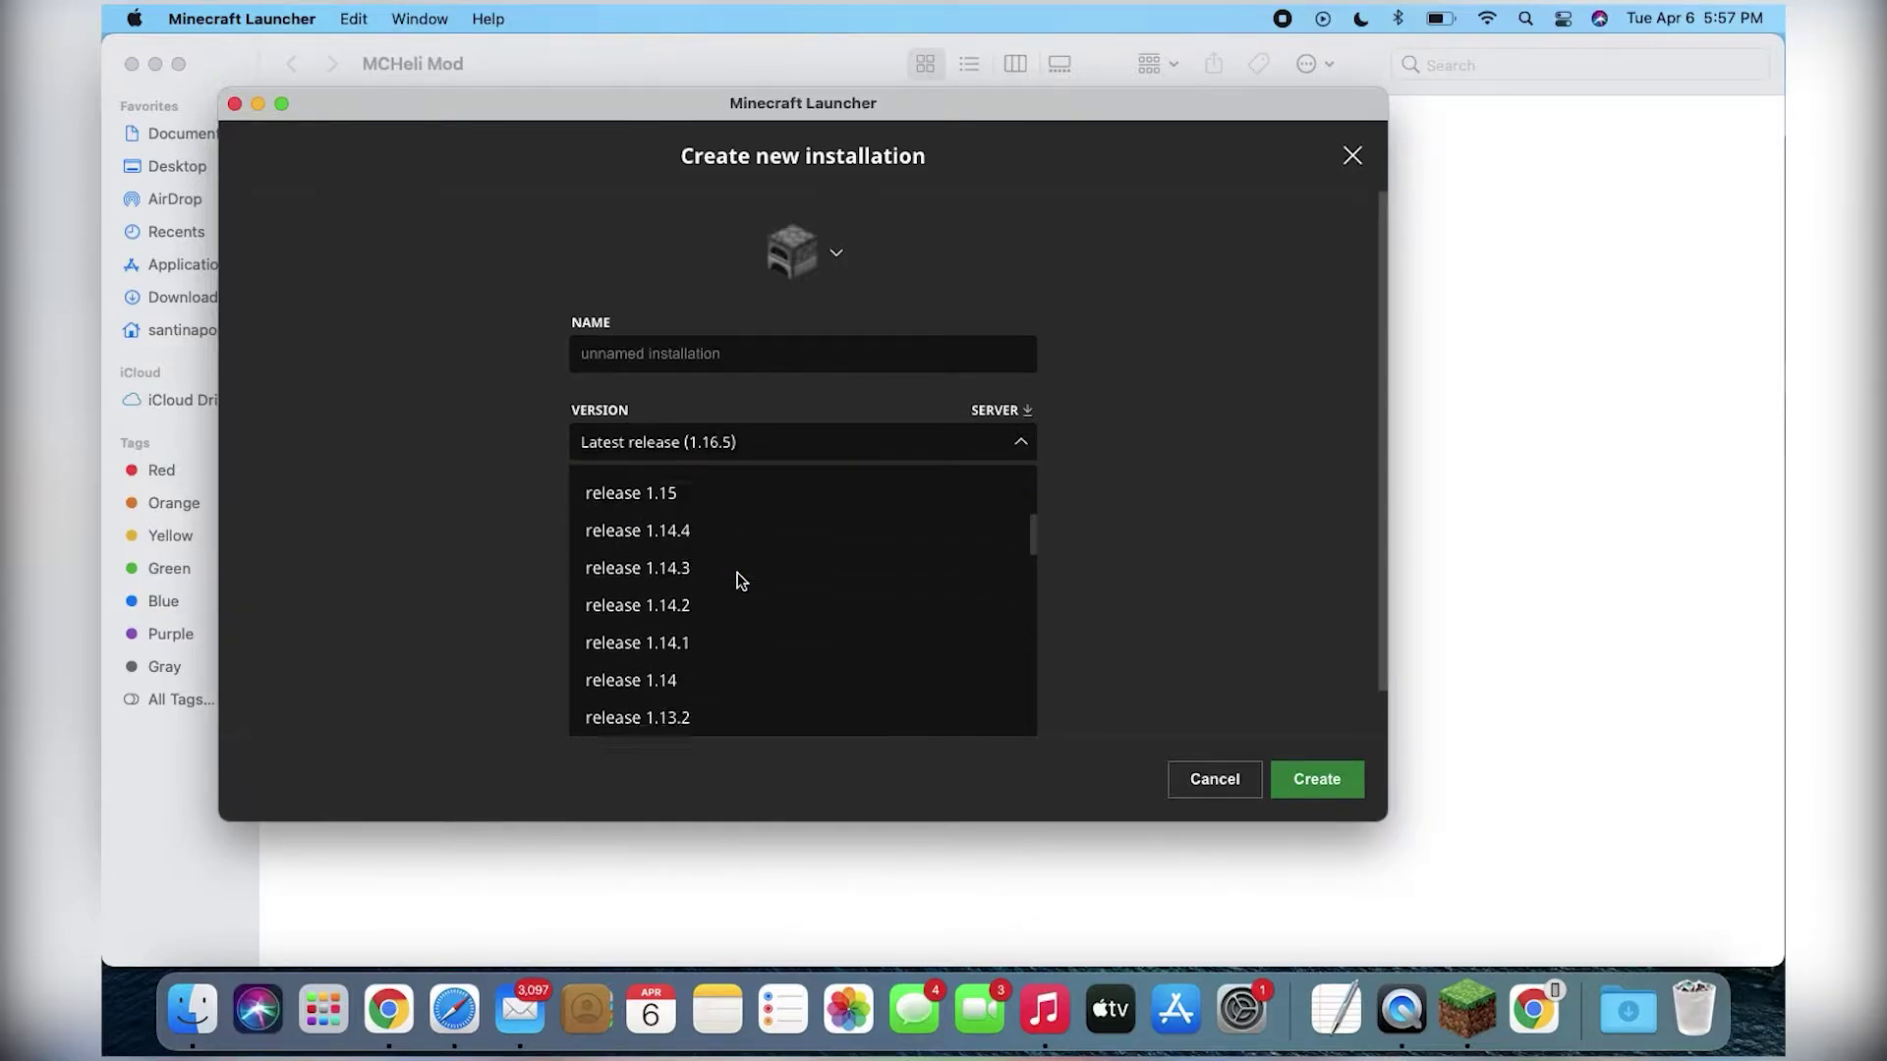
pyautogui.scroll(4, 737, 572)
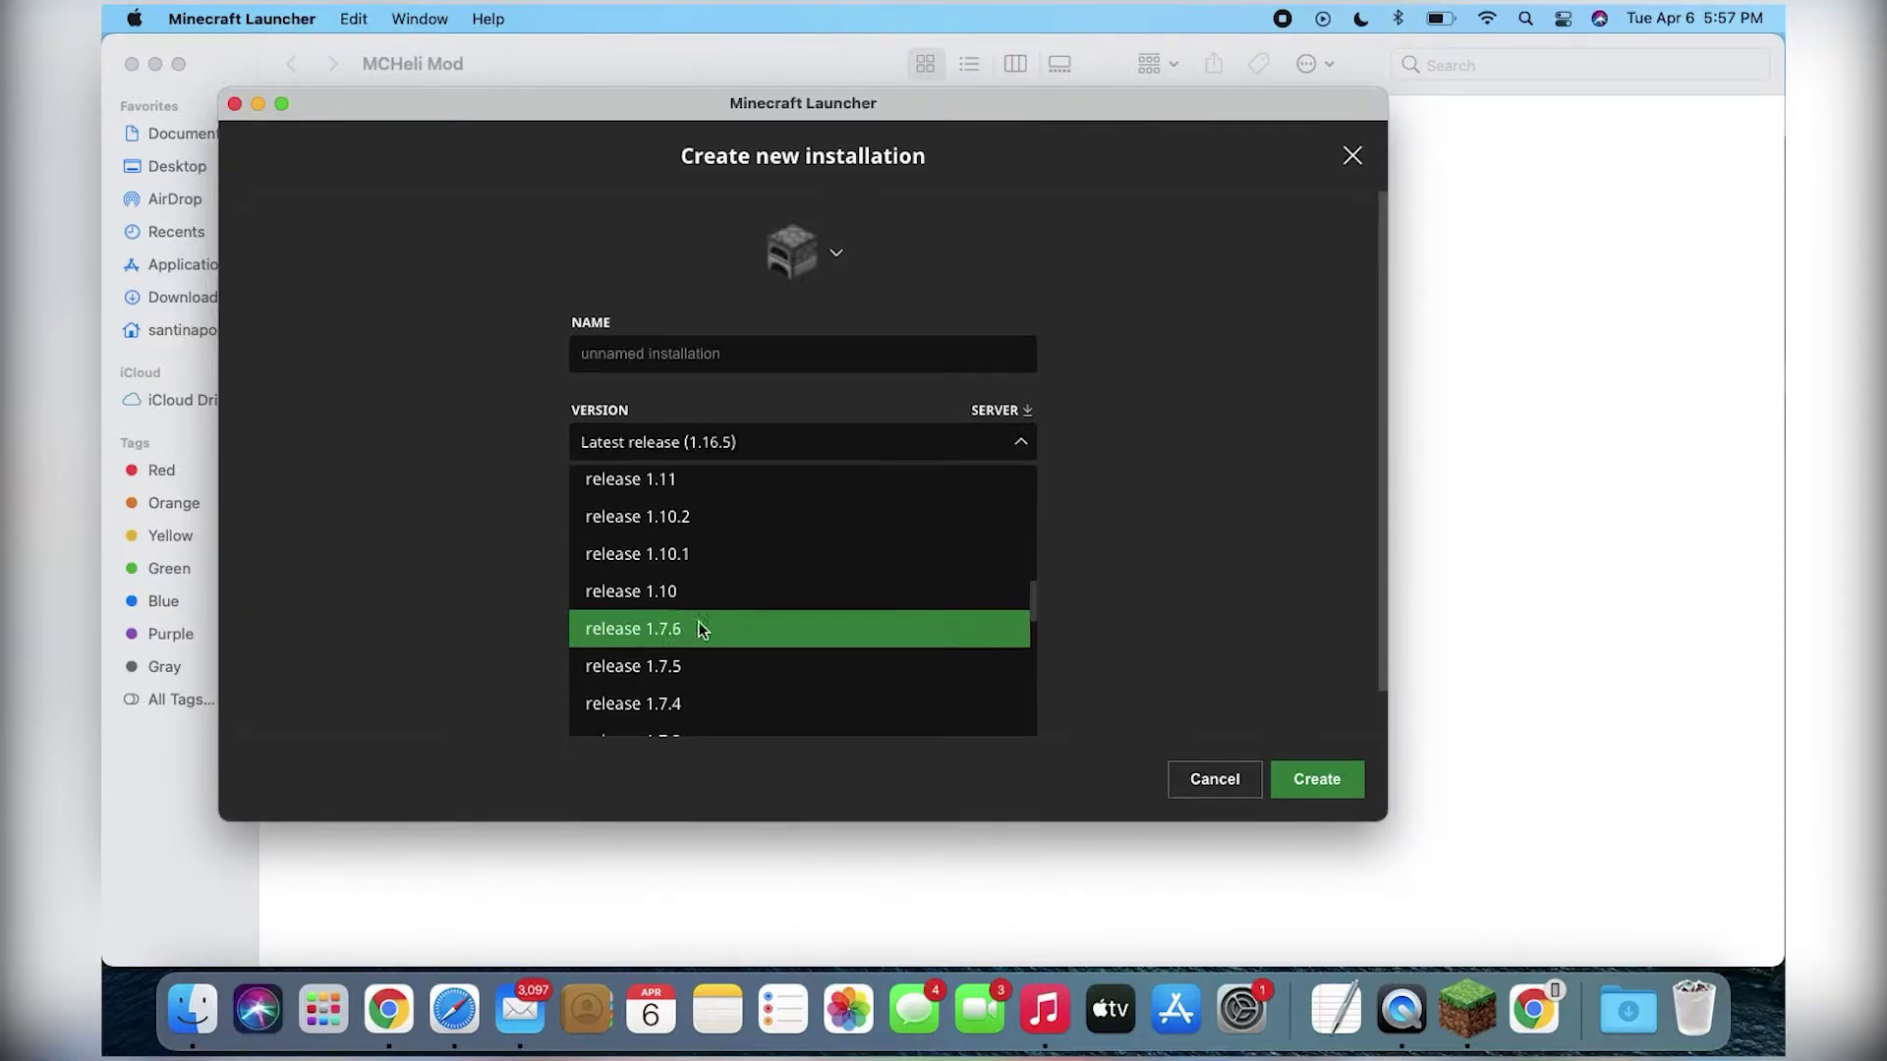
pyautogui.scroll(-8, 699, 557)
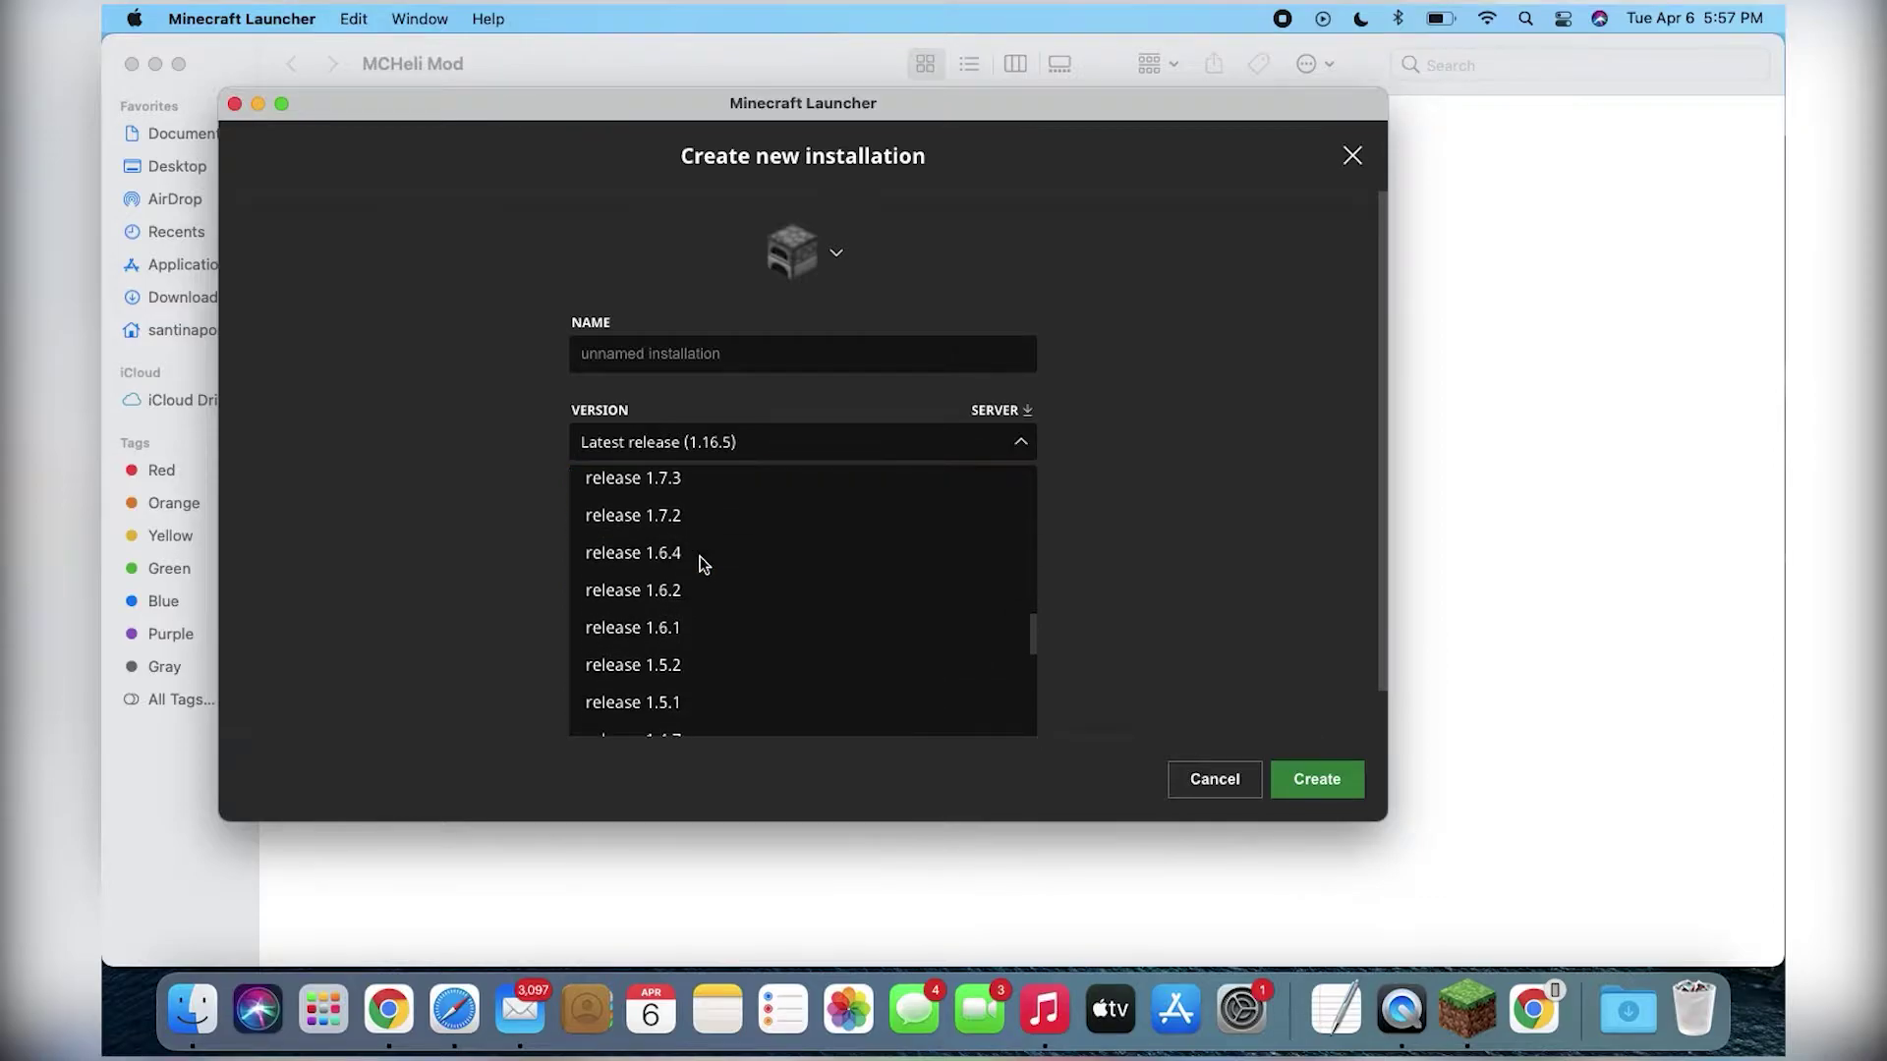
pyautogui.scroll(6, 700, 556)
pyautogui.scroll(2, 700, 557)
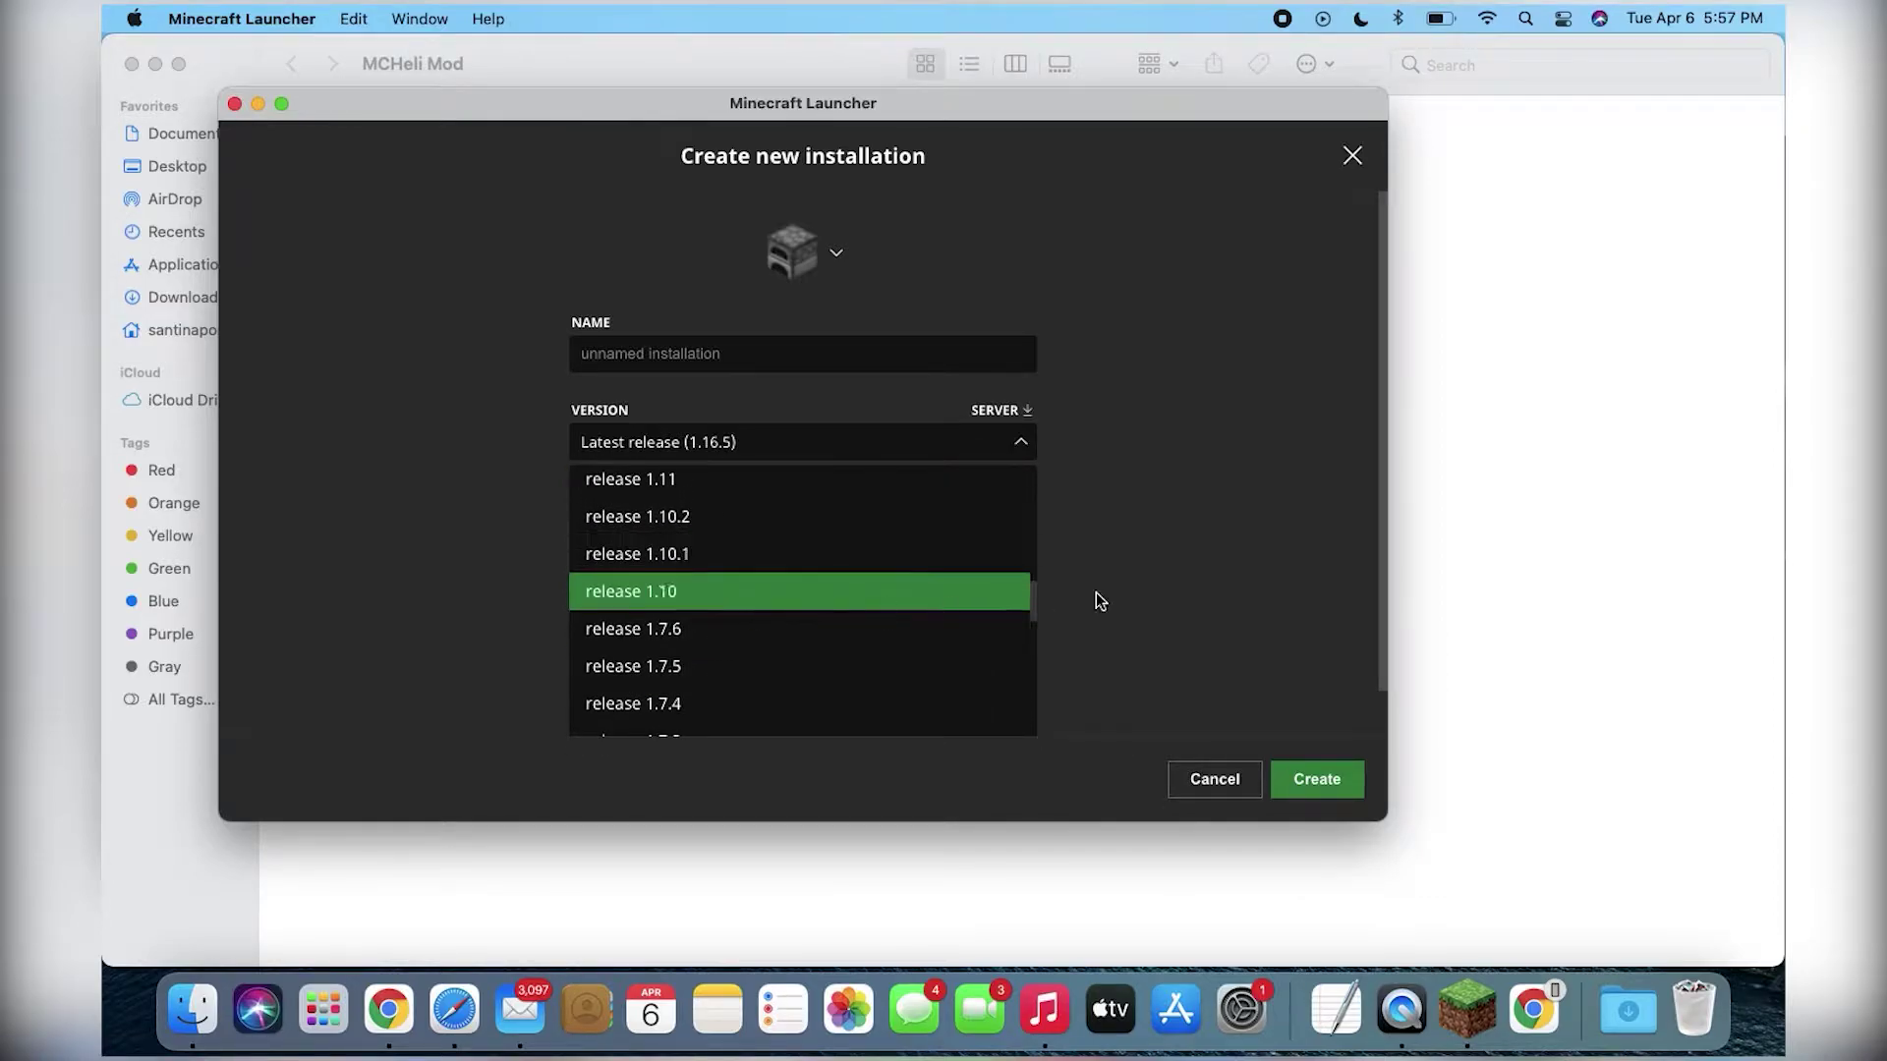
pyautogui.click(1170, 605)
pyautogui.click(1217, 779)
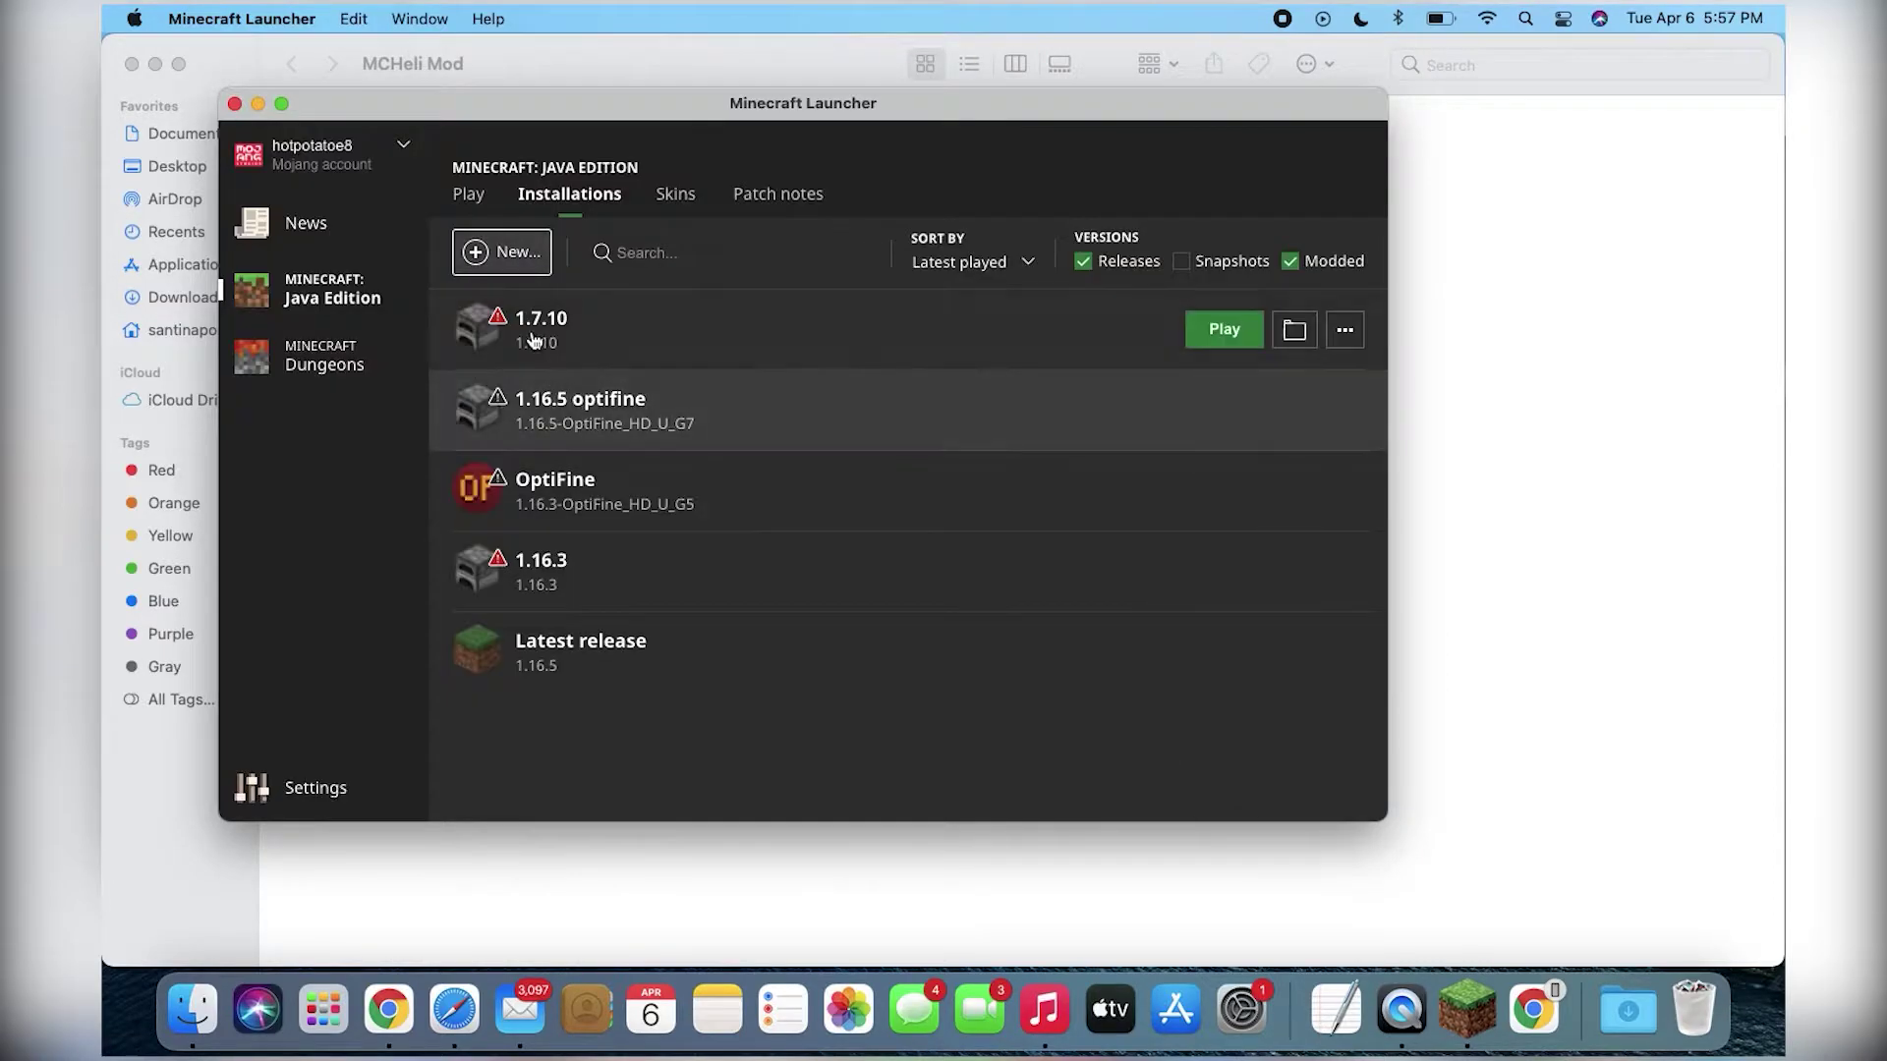
# - Run the 1.7.10 installation from the launcher once and quit the game from its title screen
pyautogui.click(470, 195)
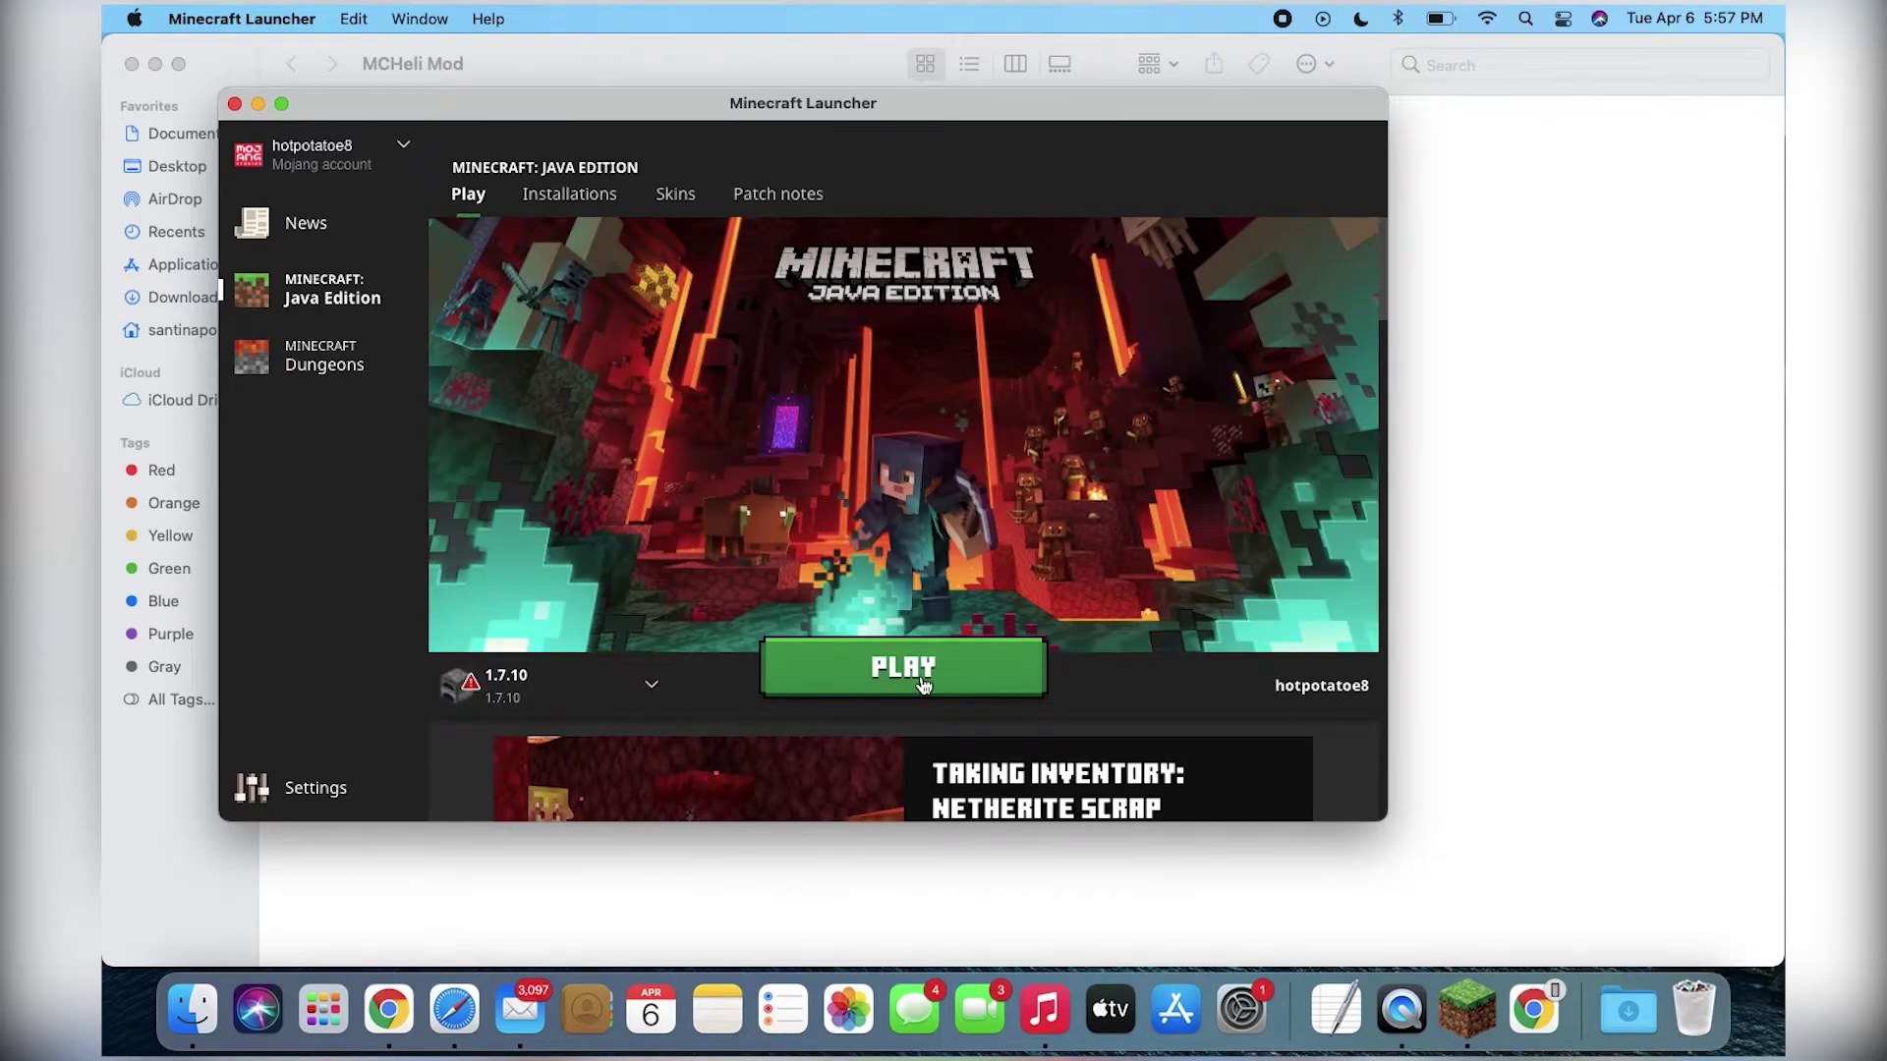
pyautogui.click(914, 676)
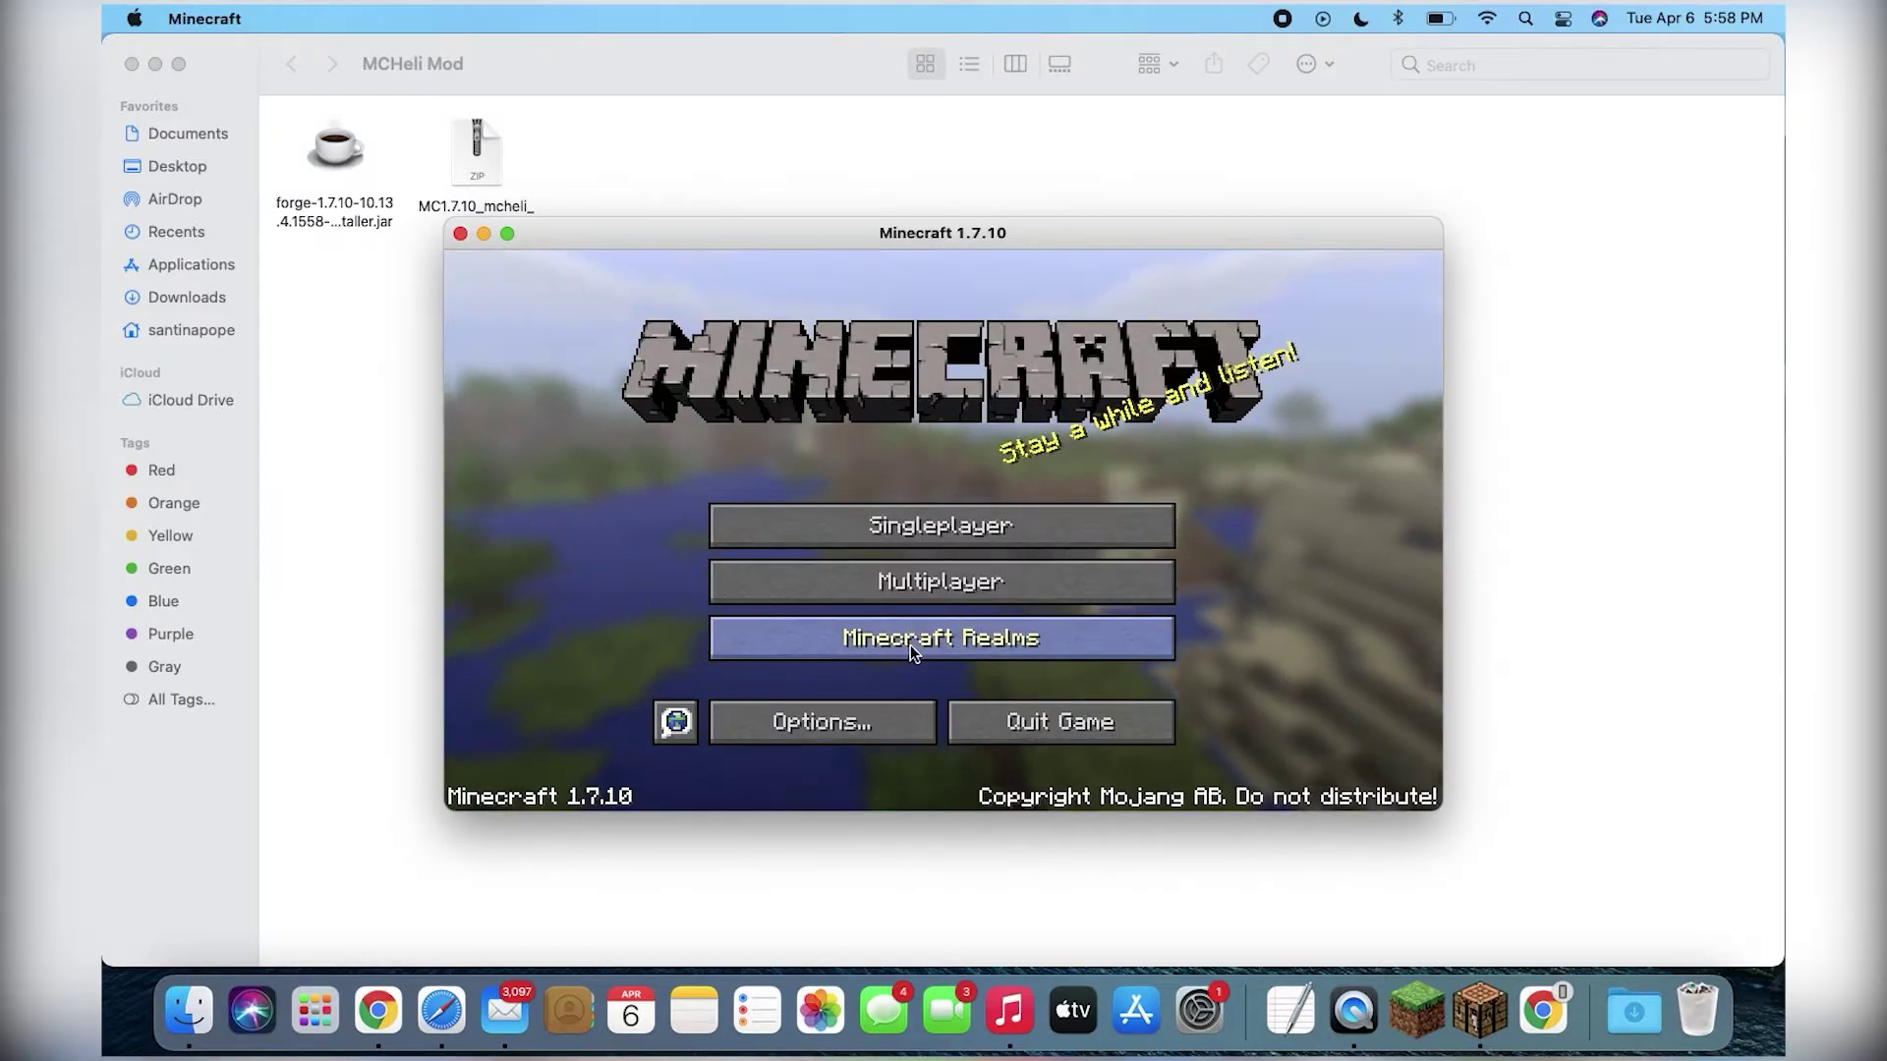
pyautogui.click(1057, 725)
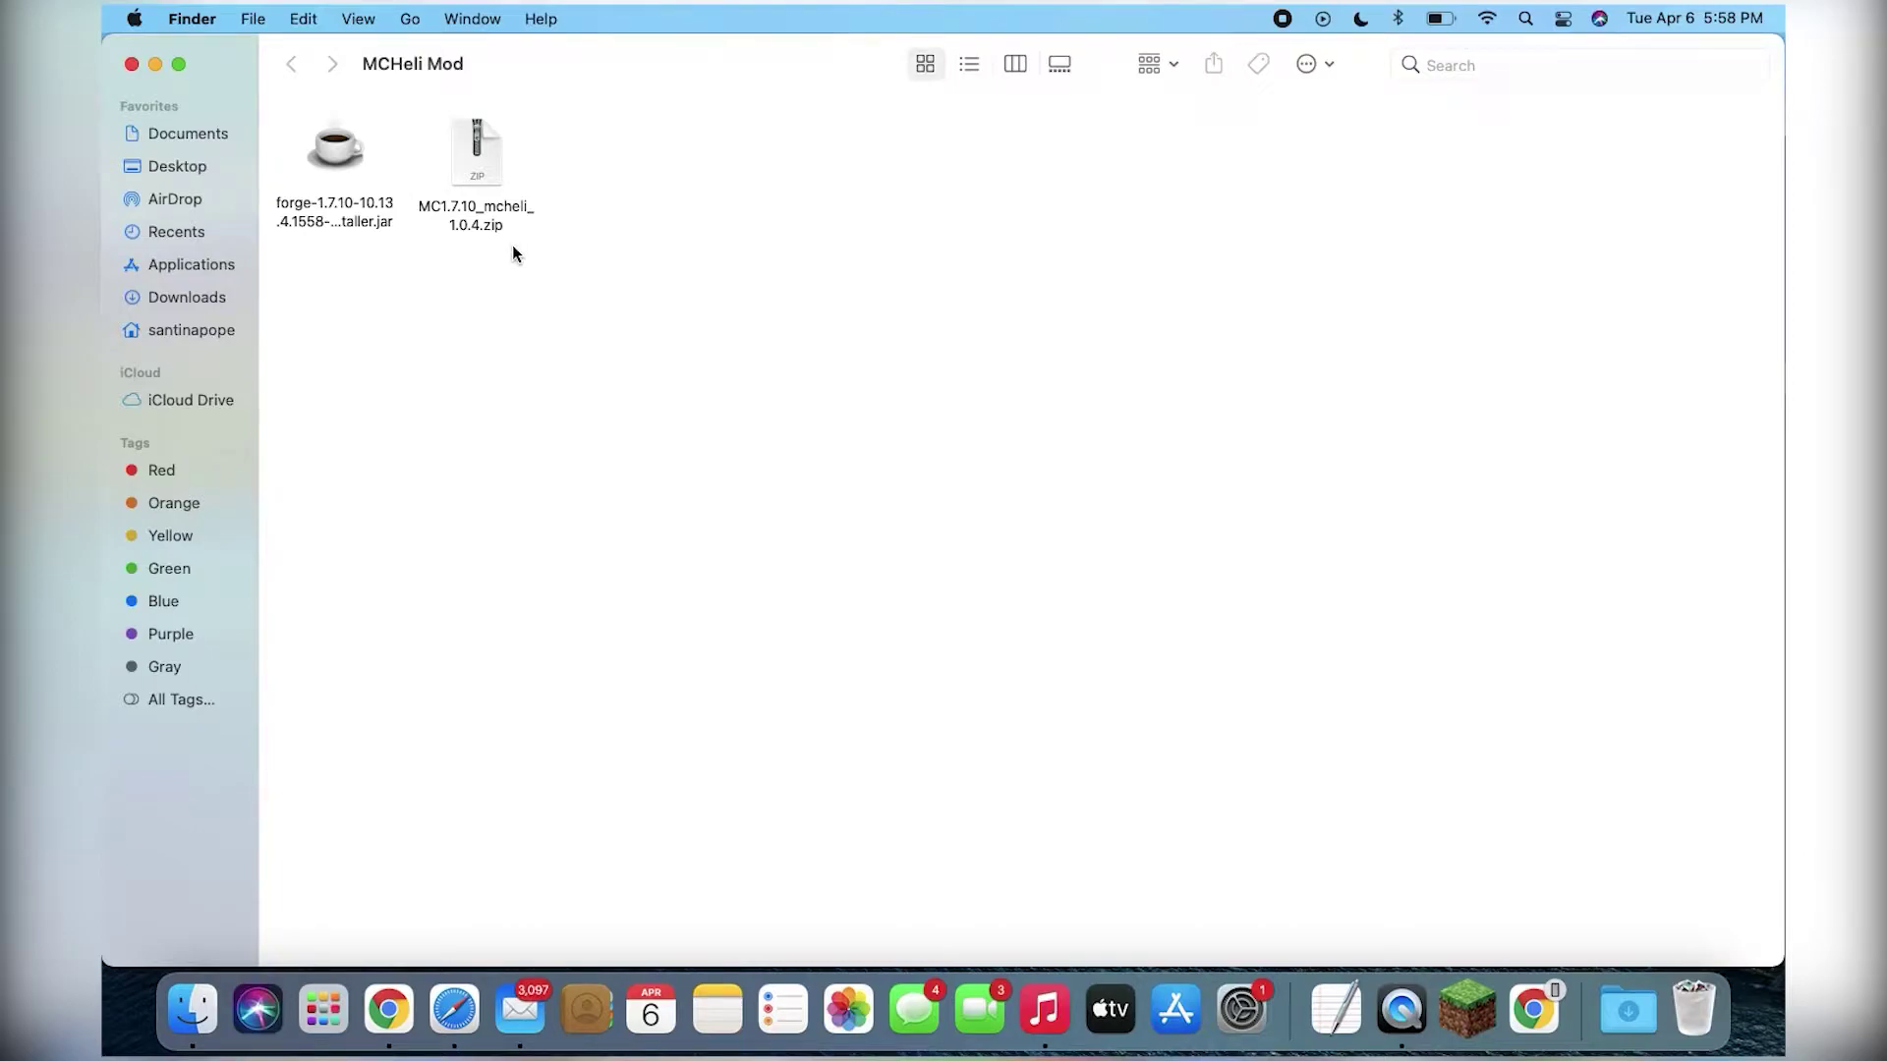
# - Open the Forge 1.7.10 installer jar in the MCHeli Mod folder, install the client, and dismiss the completion dialog
pyautogui.click(332, 151)
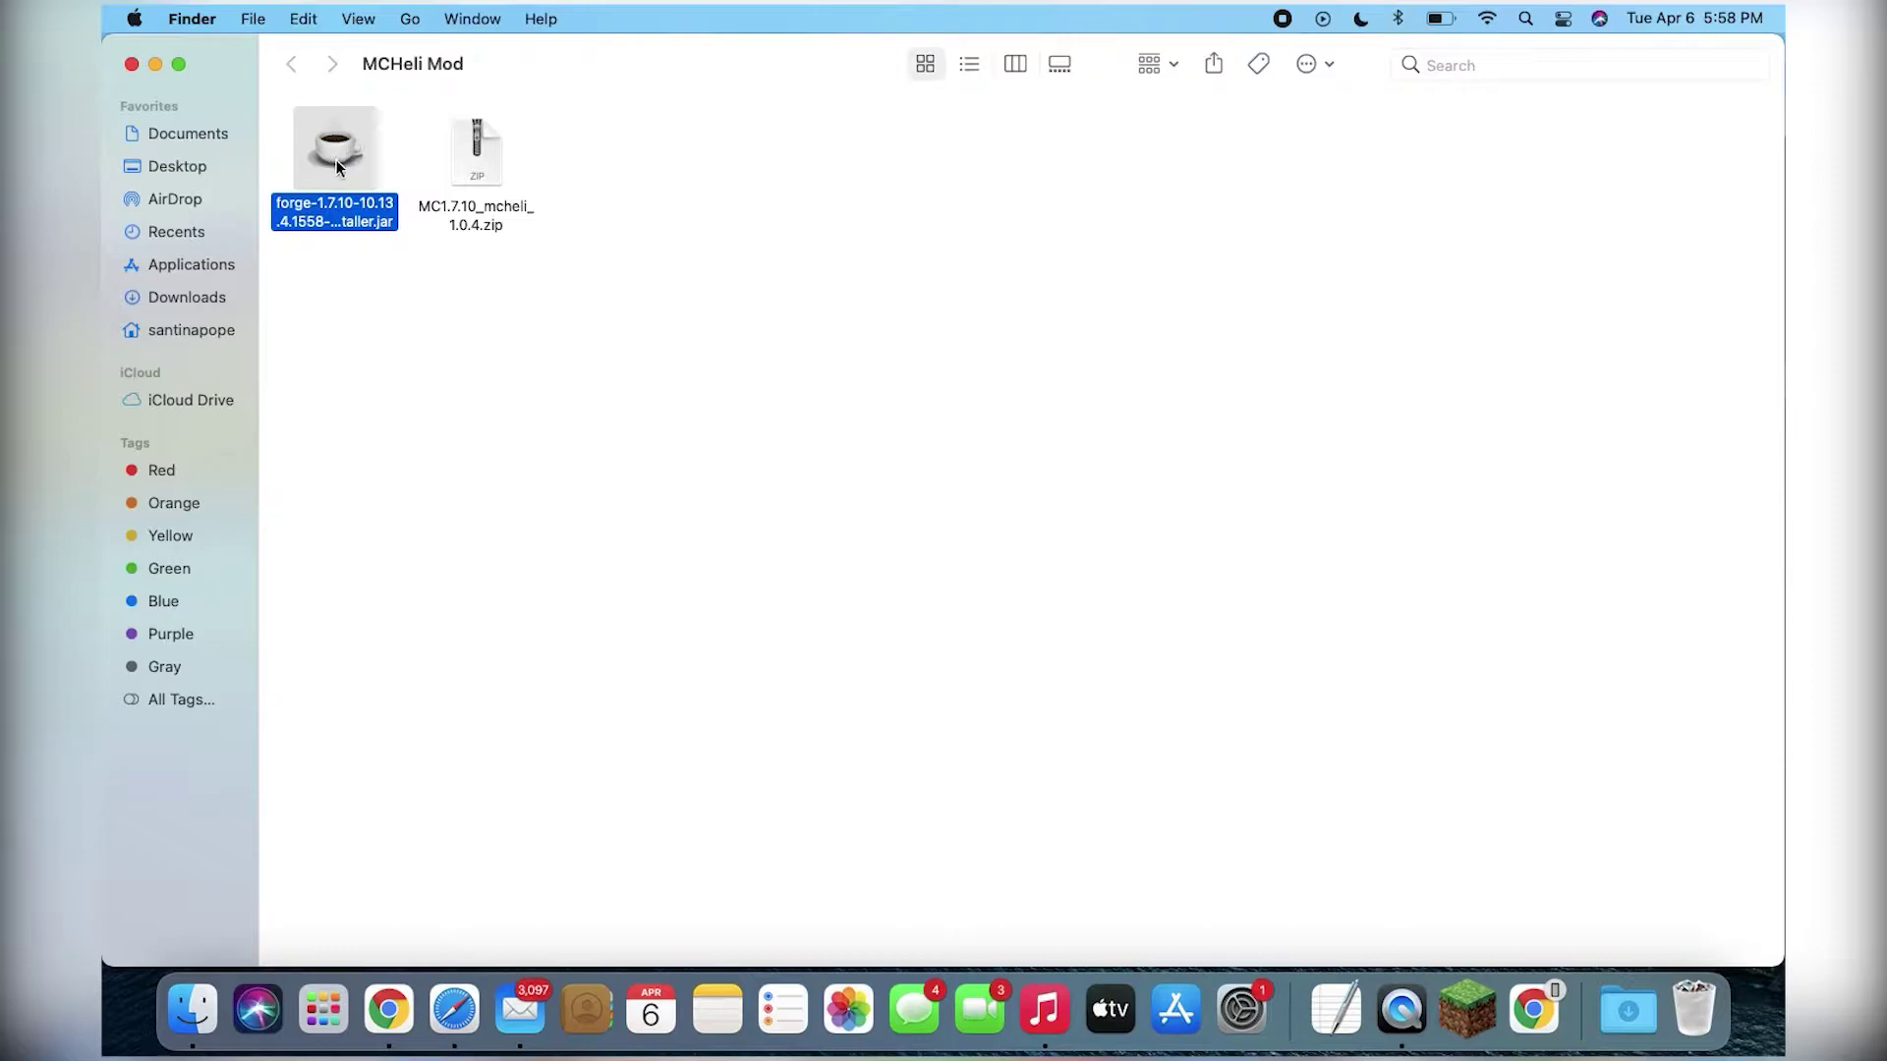
pyautogui.rightClick(336, 159)
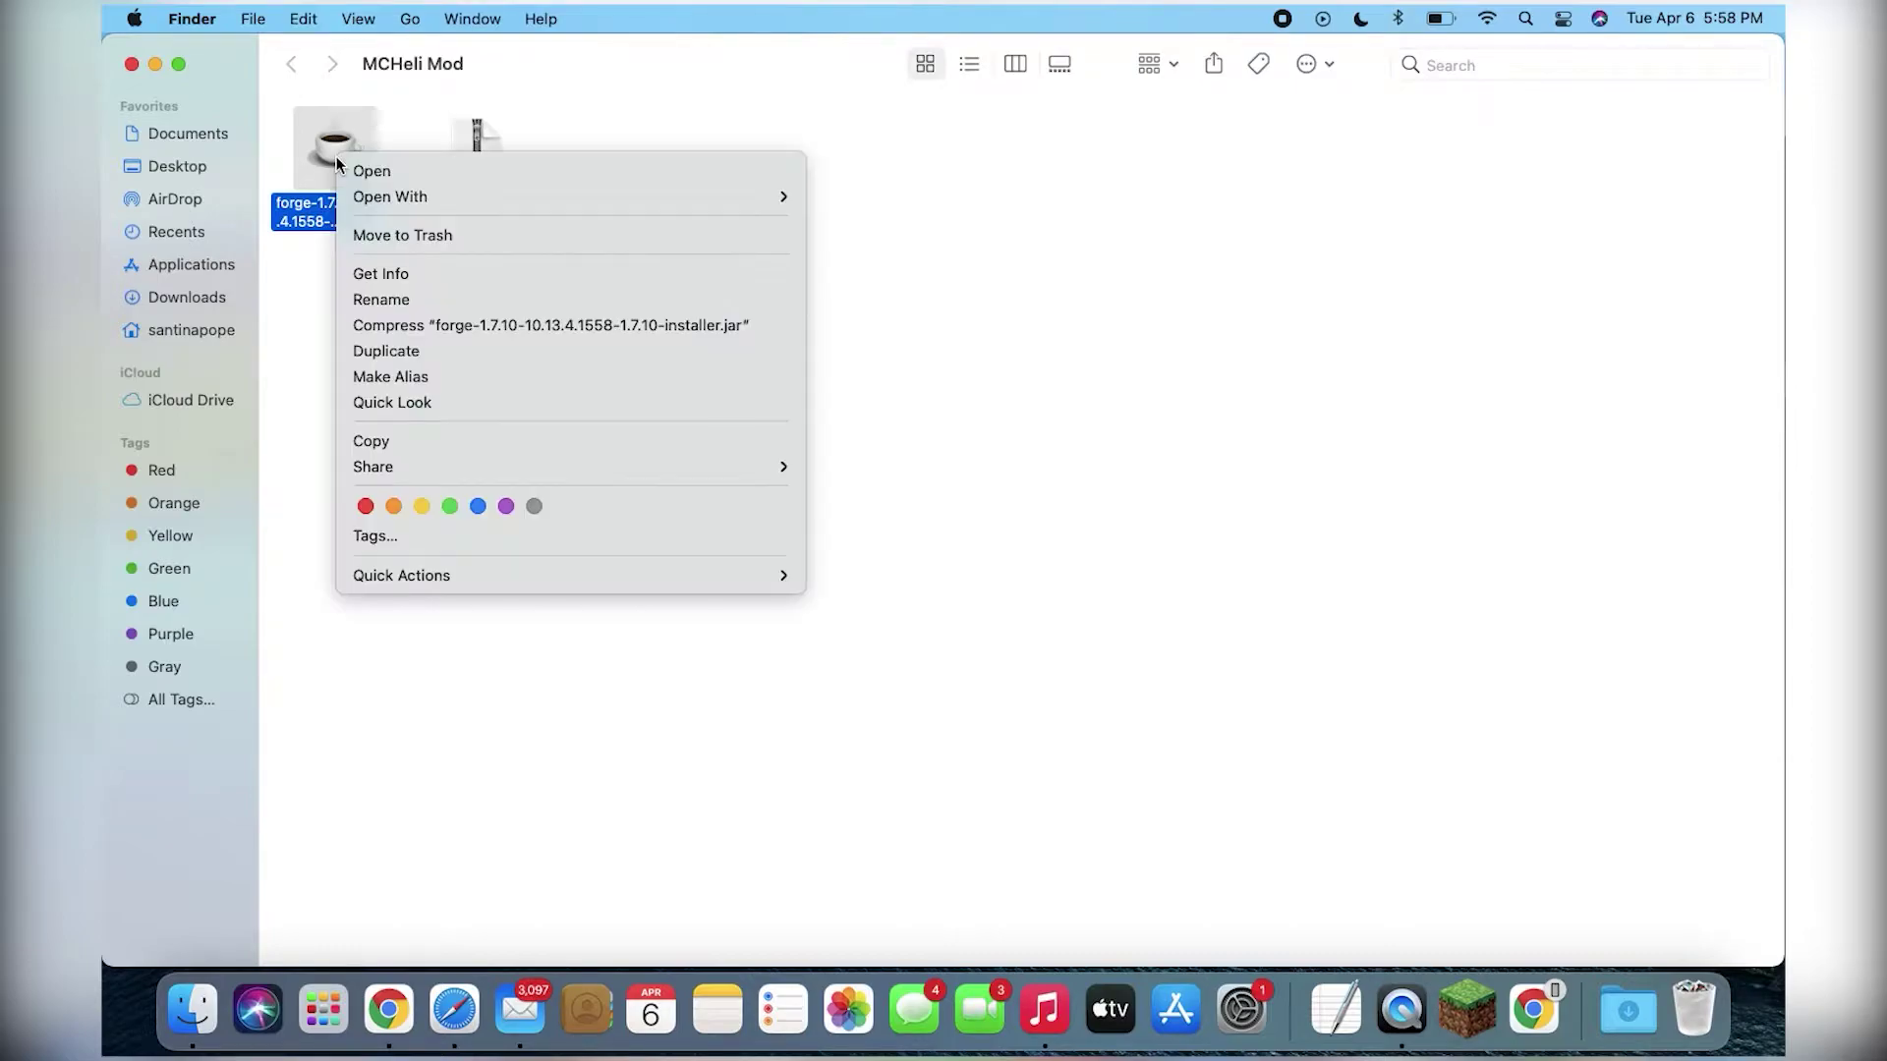
pyautogui.click(387, 171)
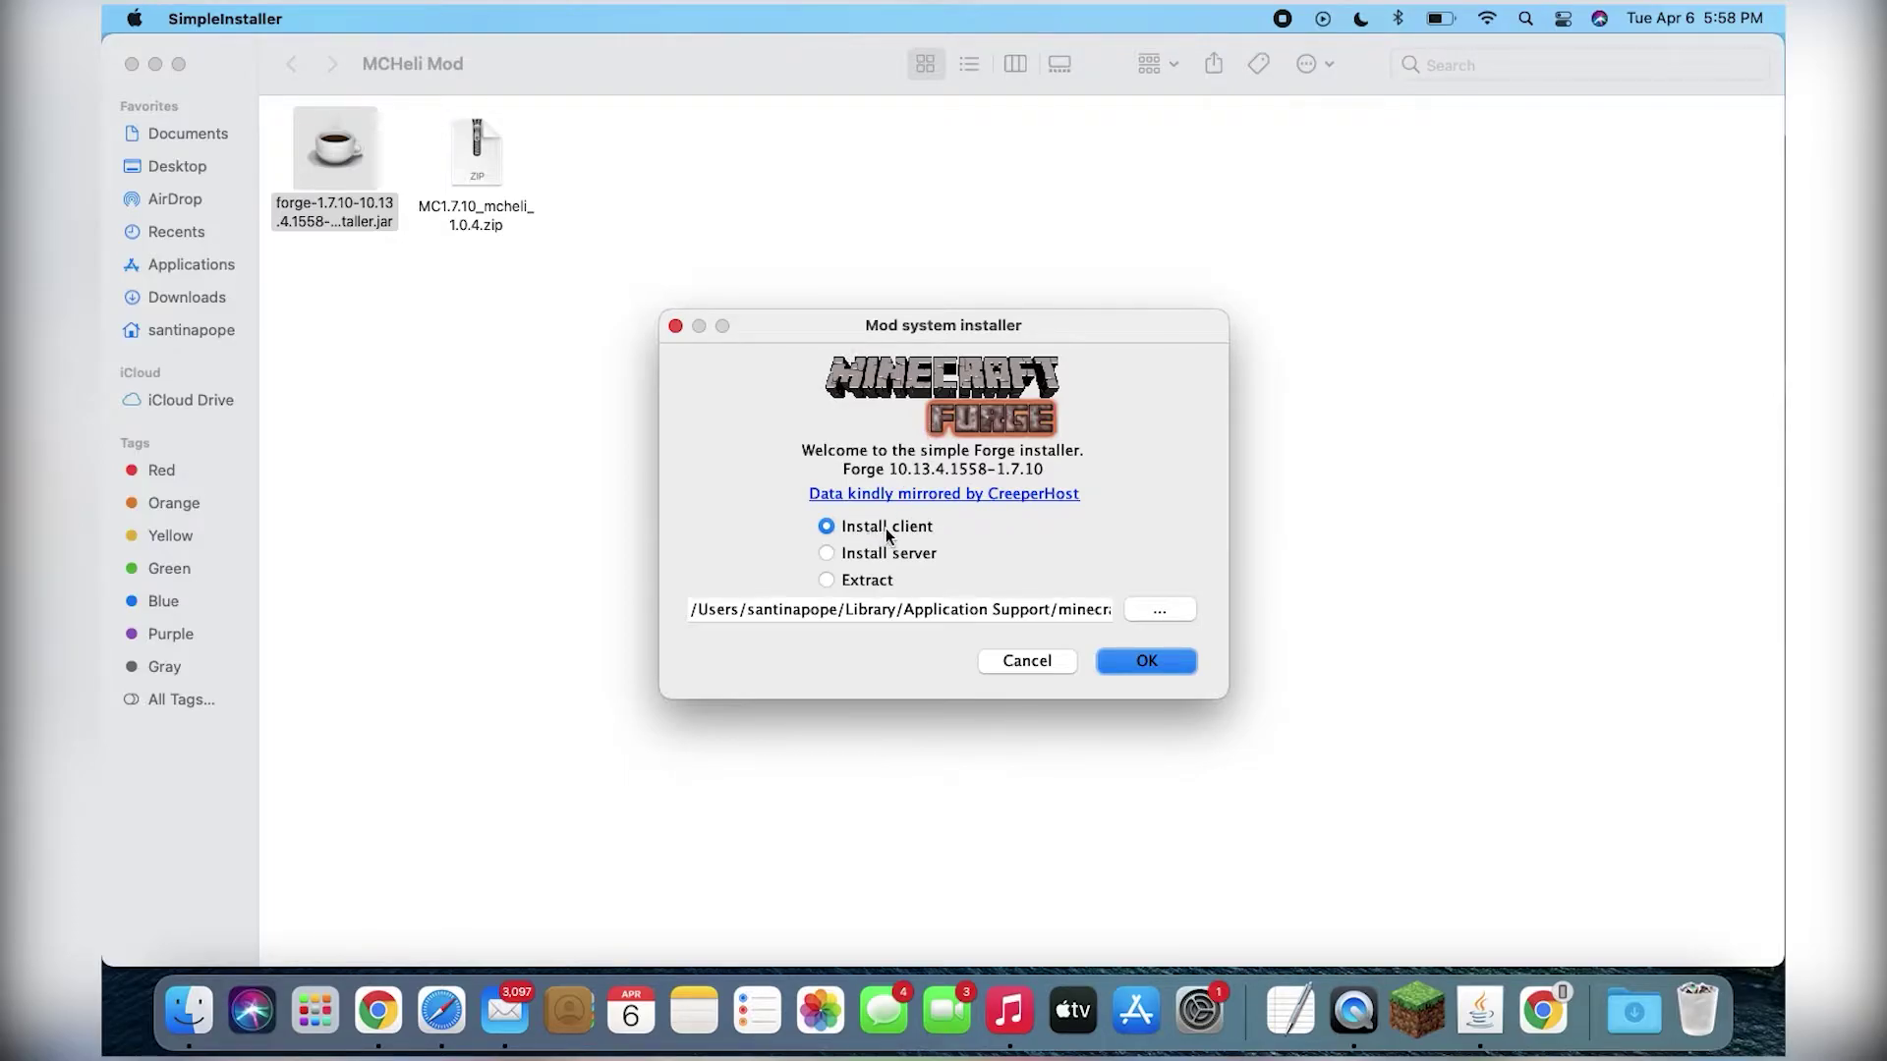
pyautogui.click(1141, 666)
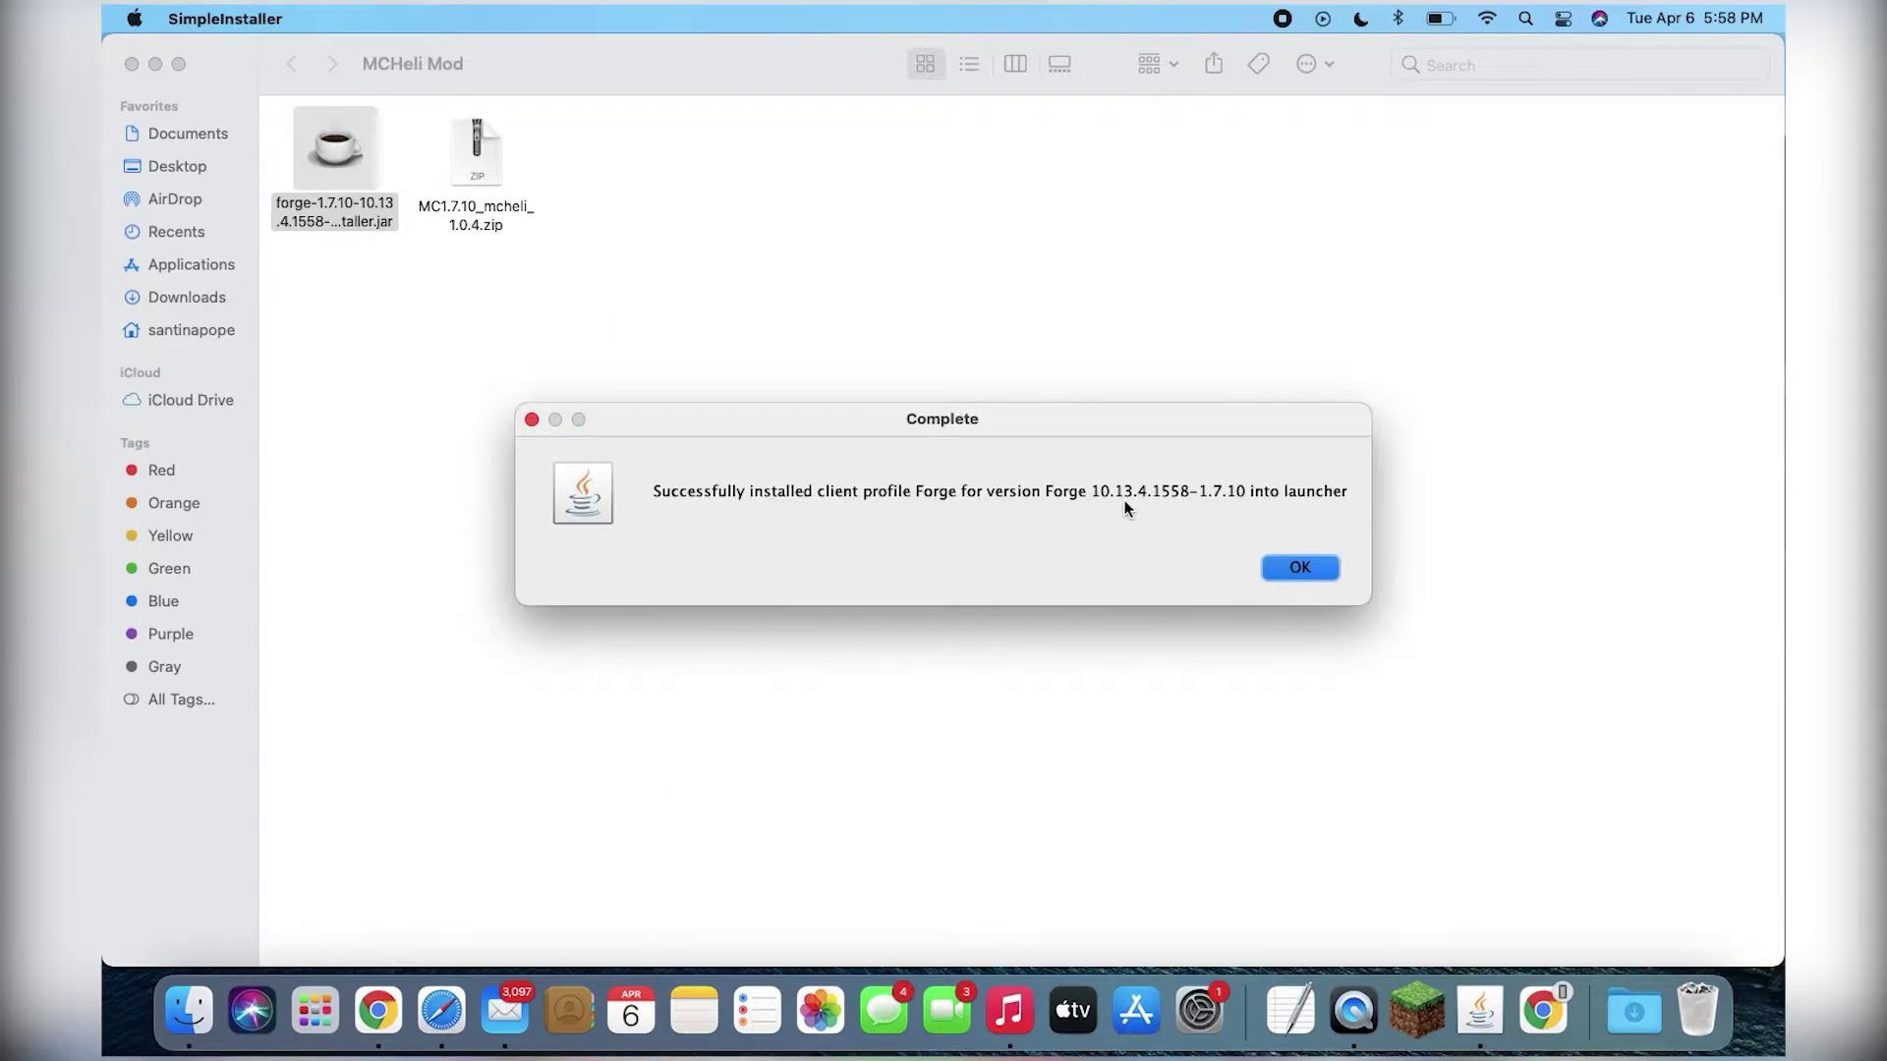
pyautogui.click(1311, 571)
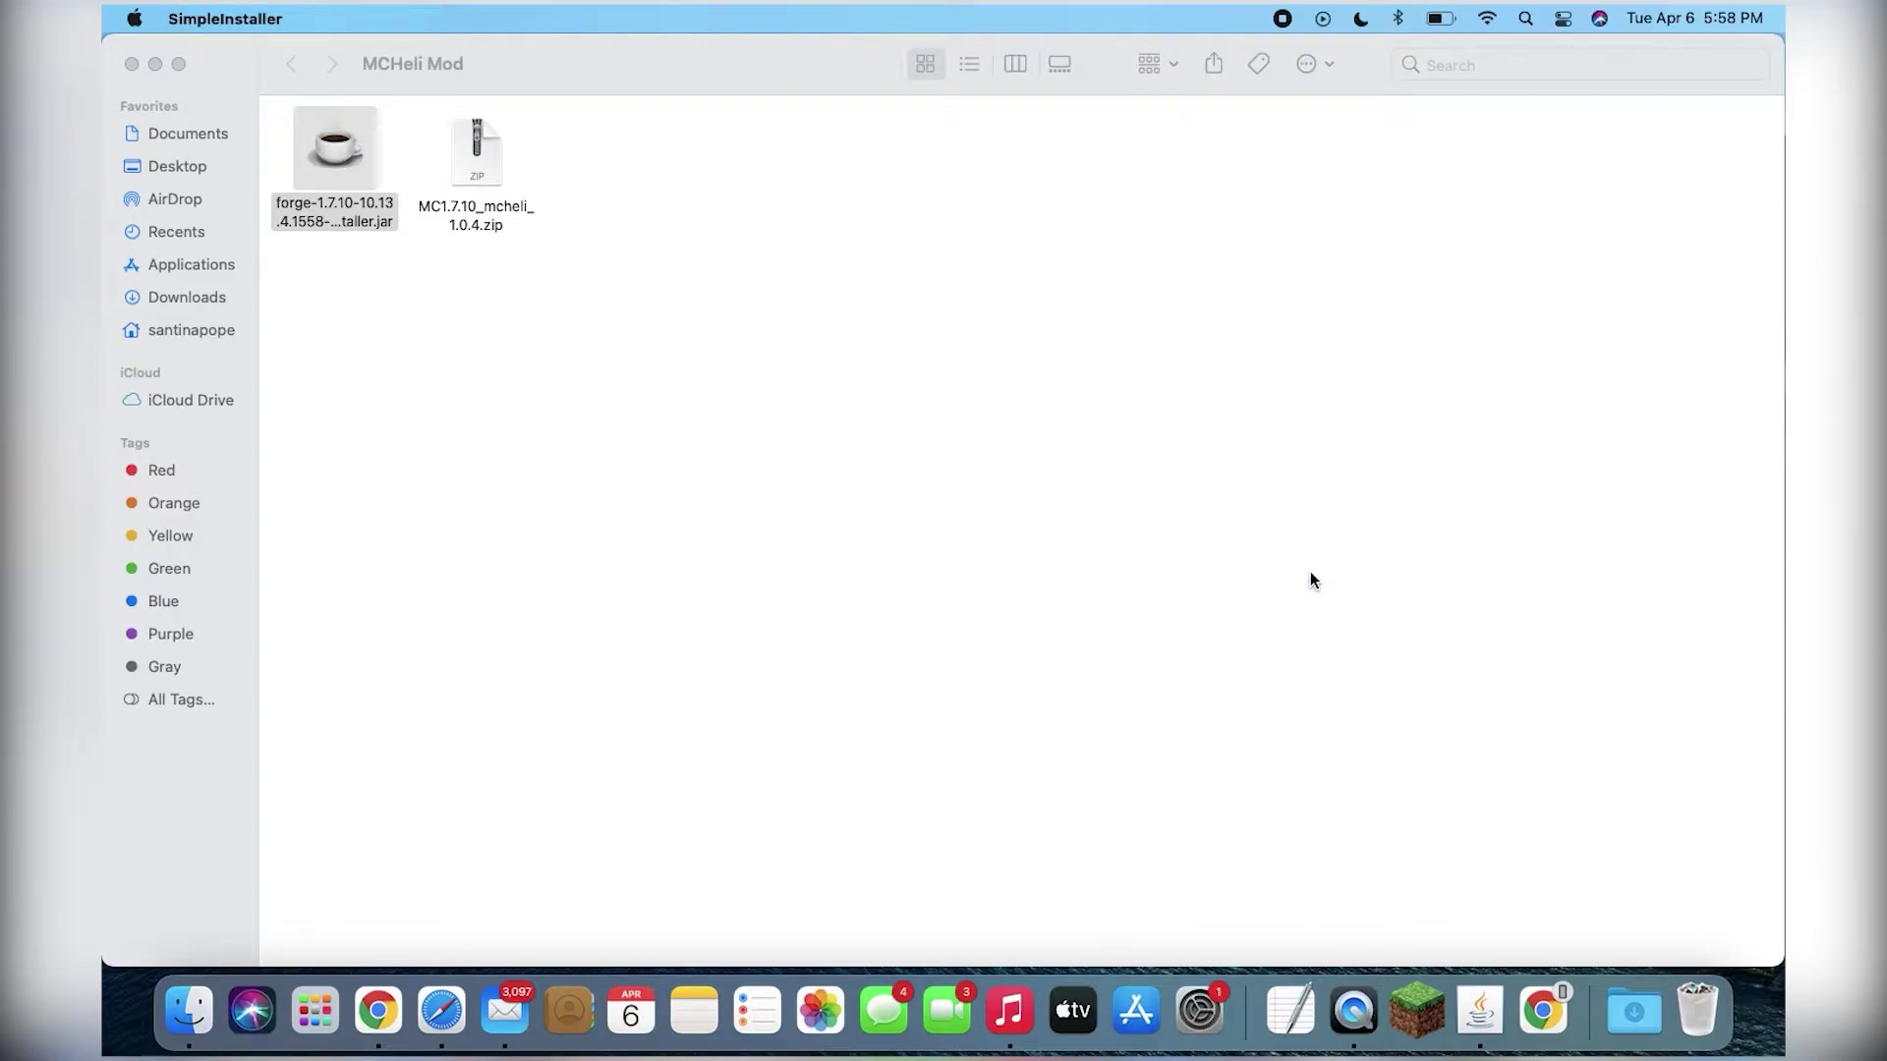
pyautogui.click(1311, 580)
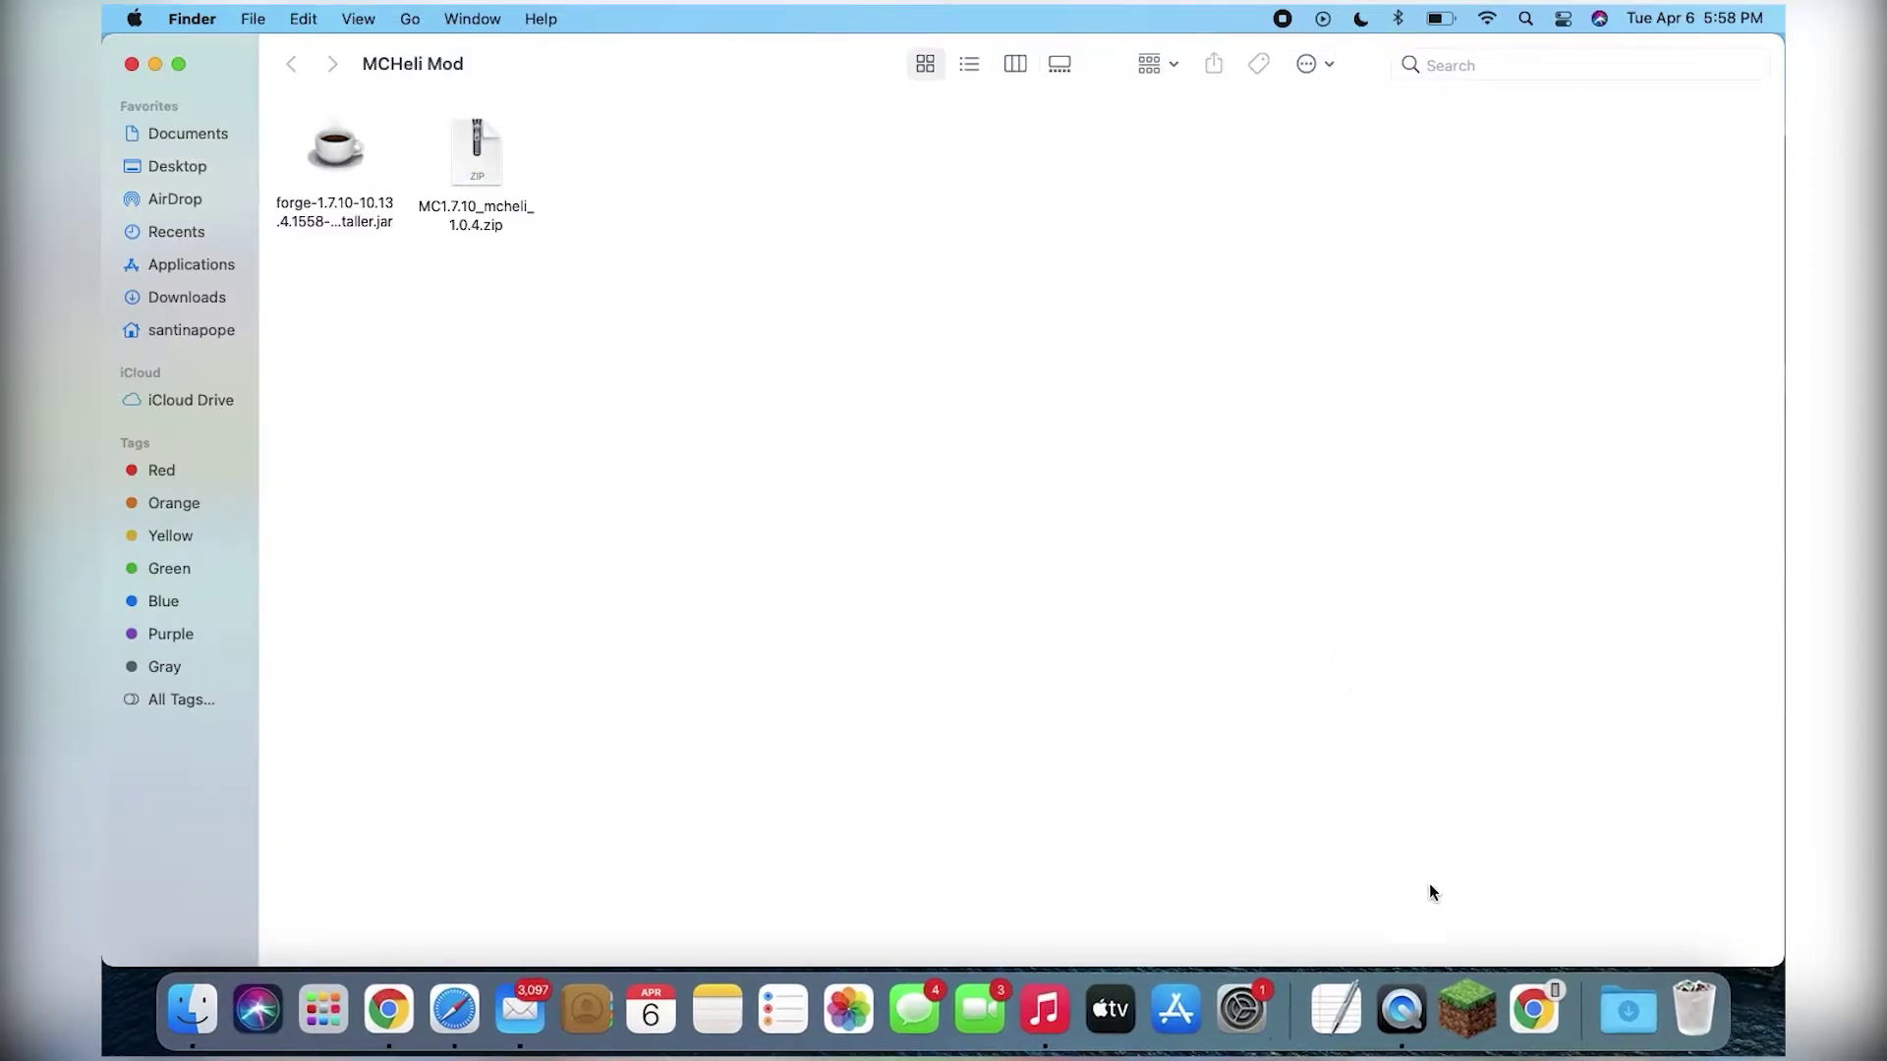
# - Switch to the Minecraft Launcher, choose the Forge installation (1.7.10-Forge10.13.4.1558-1.7.10) and start the game
pyautogui.click(1468, 1013)
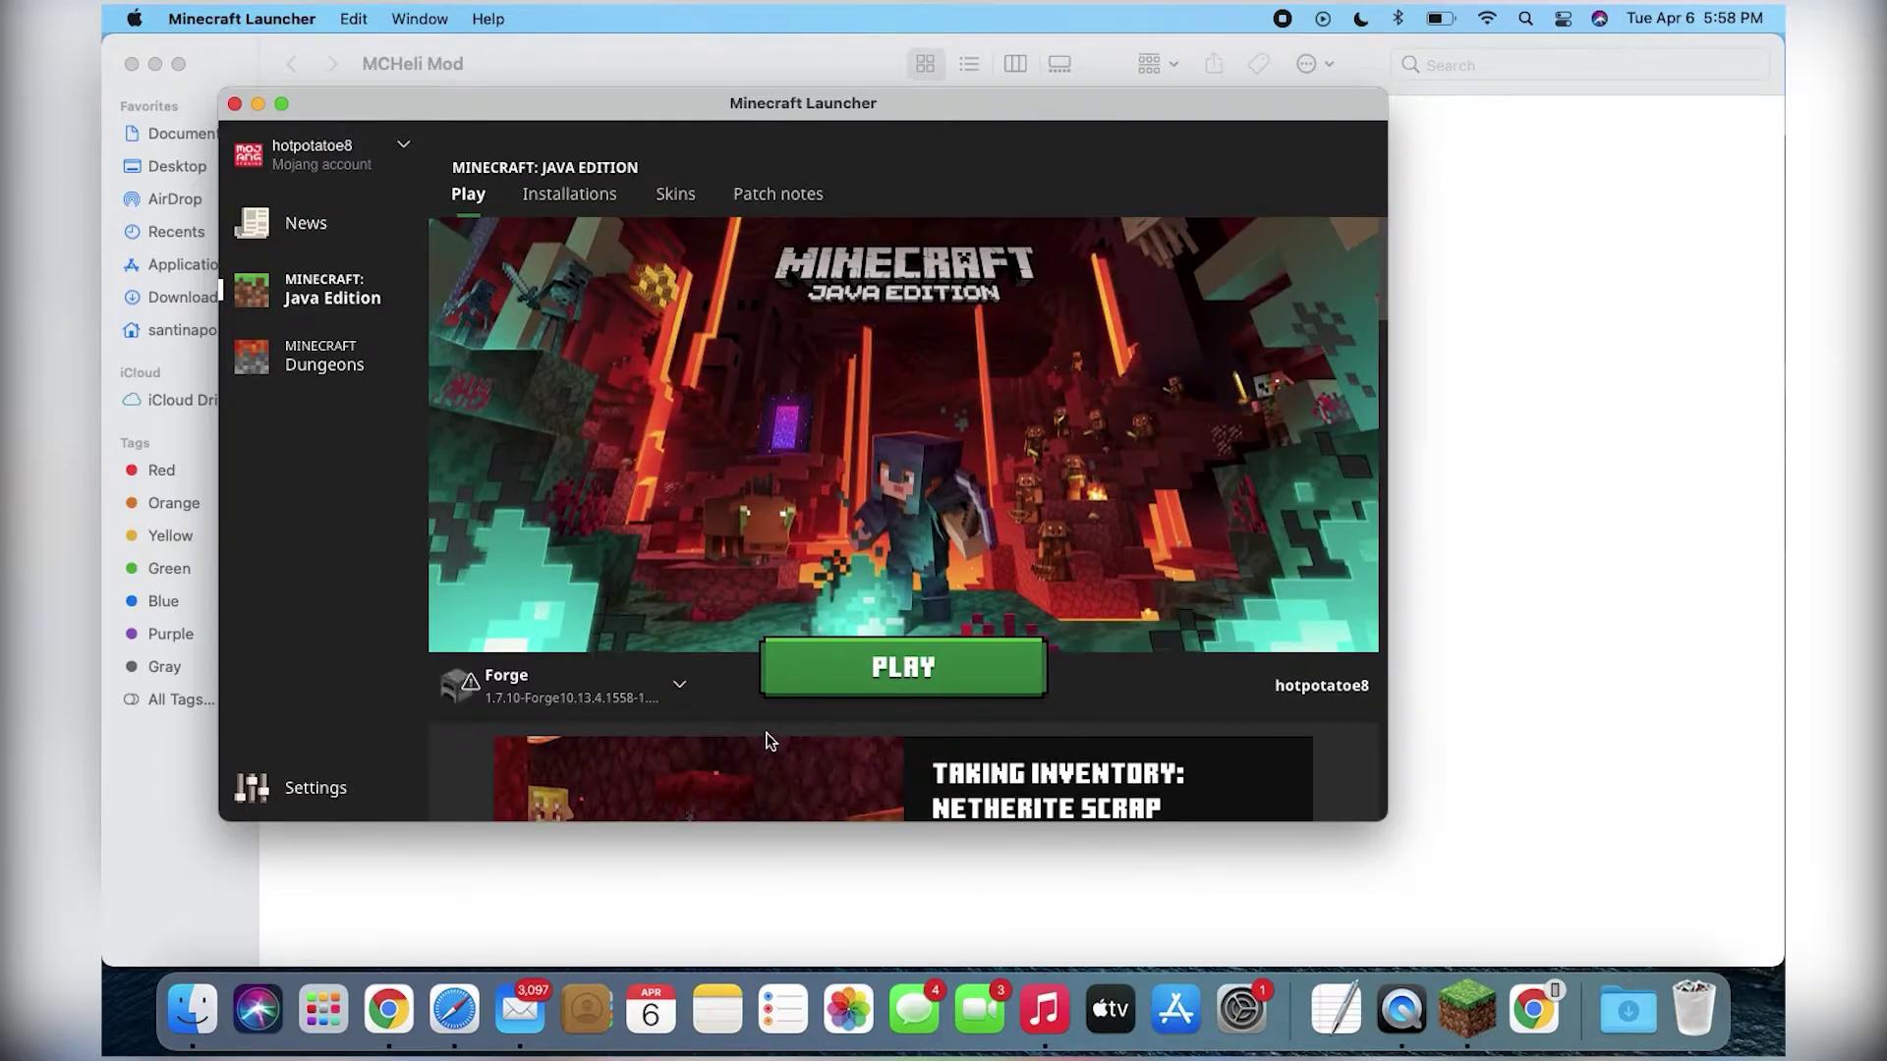
pyautogui.moveTo(547, 682)
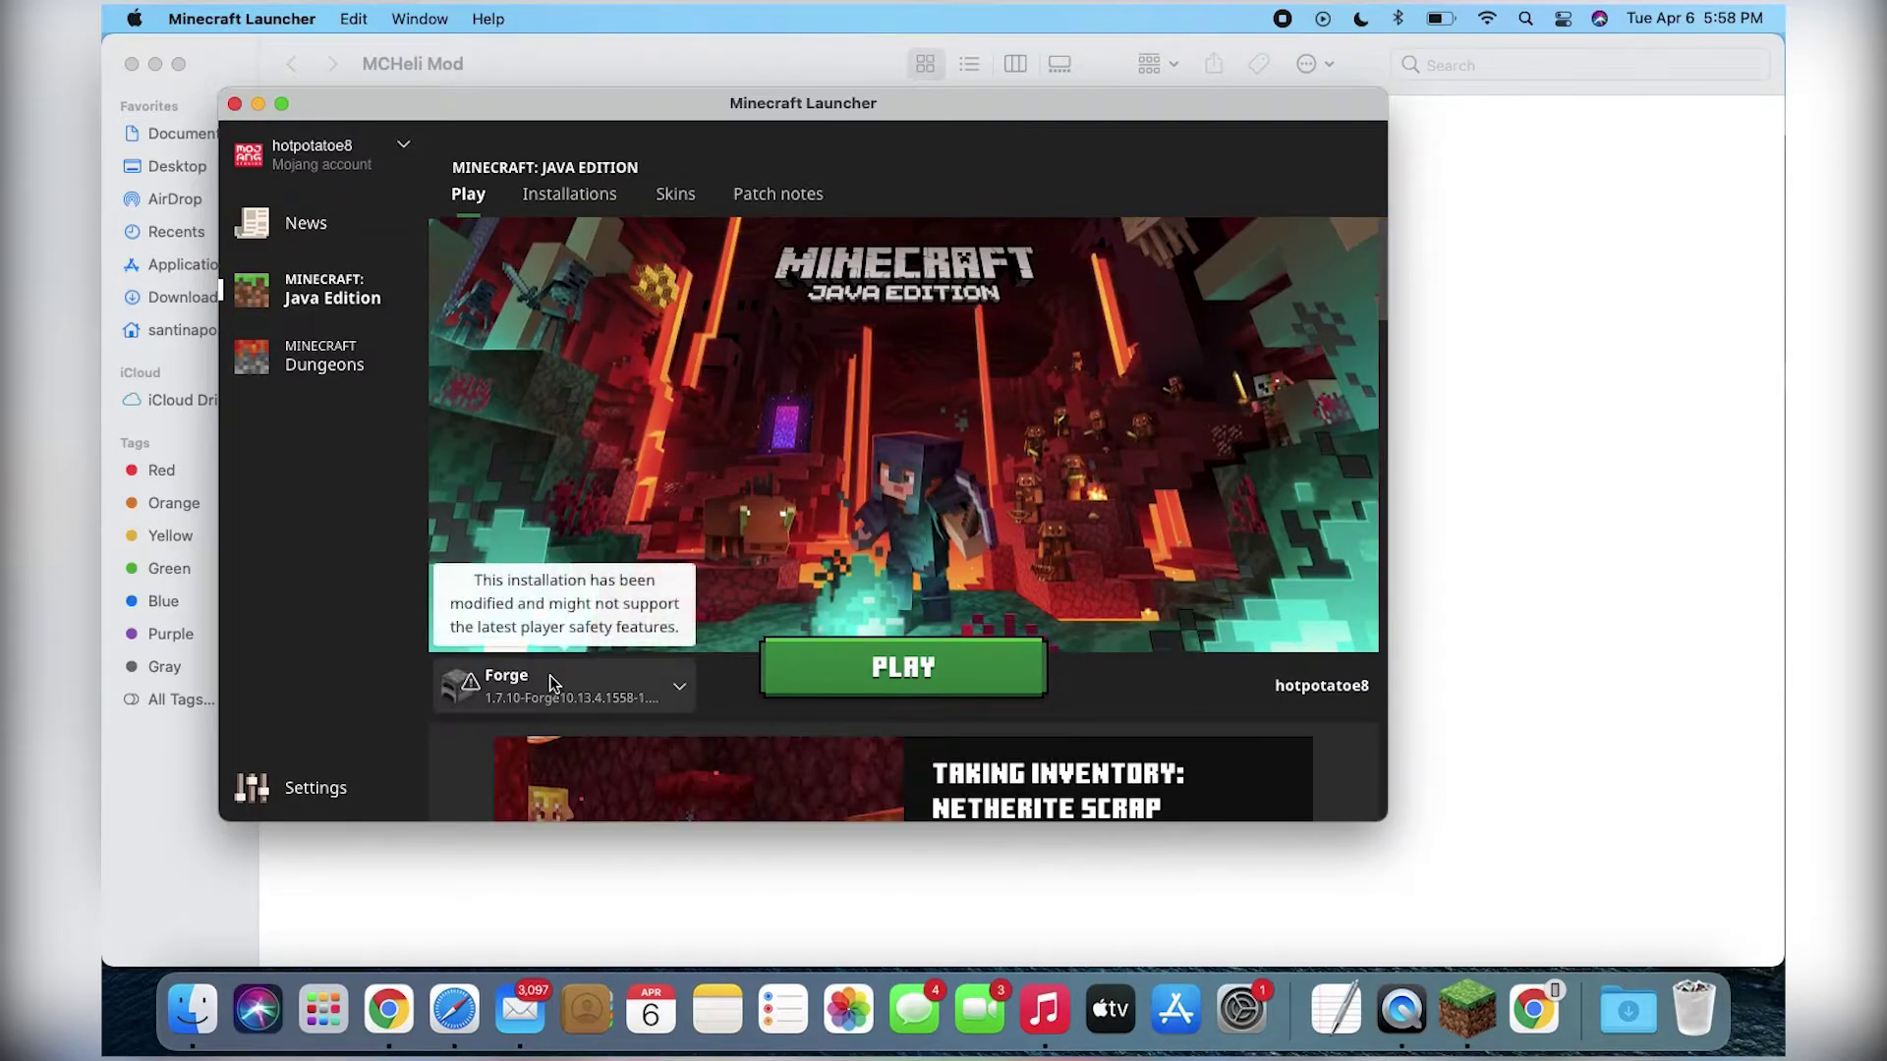
pyautogui.click(604, 690)
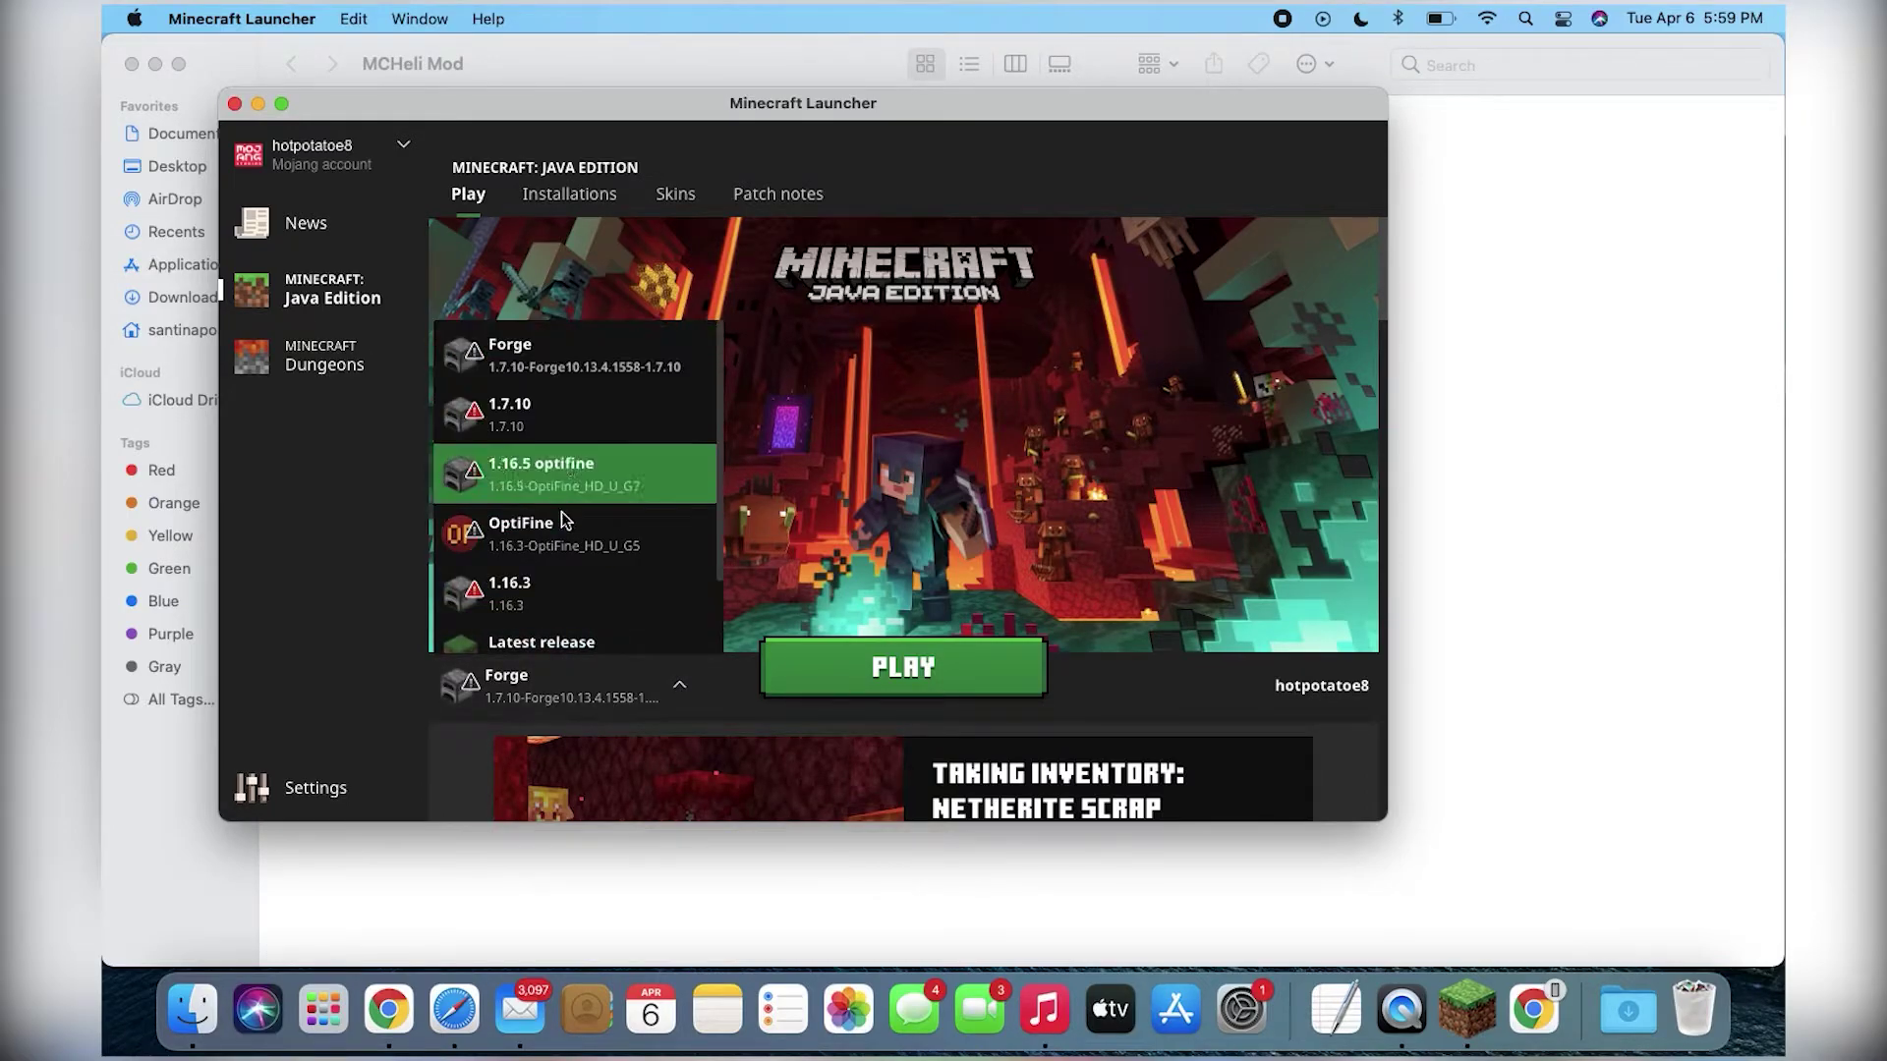
pyautogui.scroll(-2, 568, 521)
pyautogui.scroll(2, 568, 527)
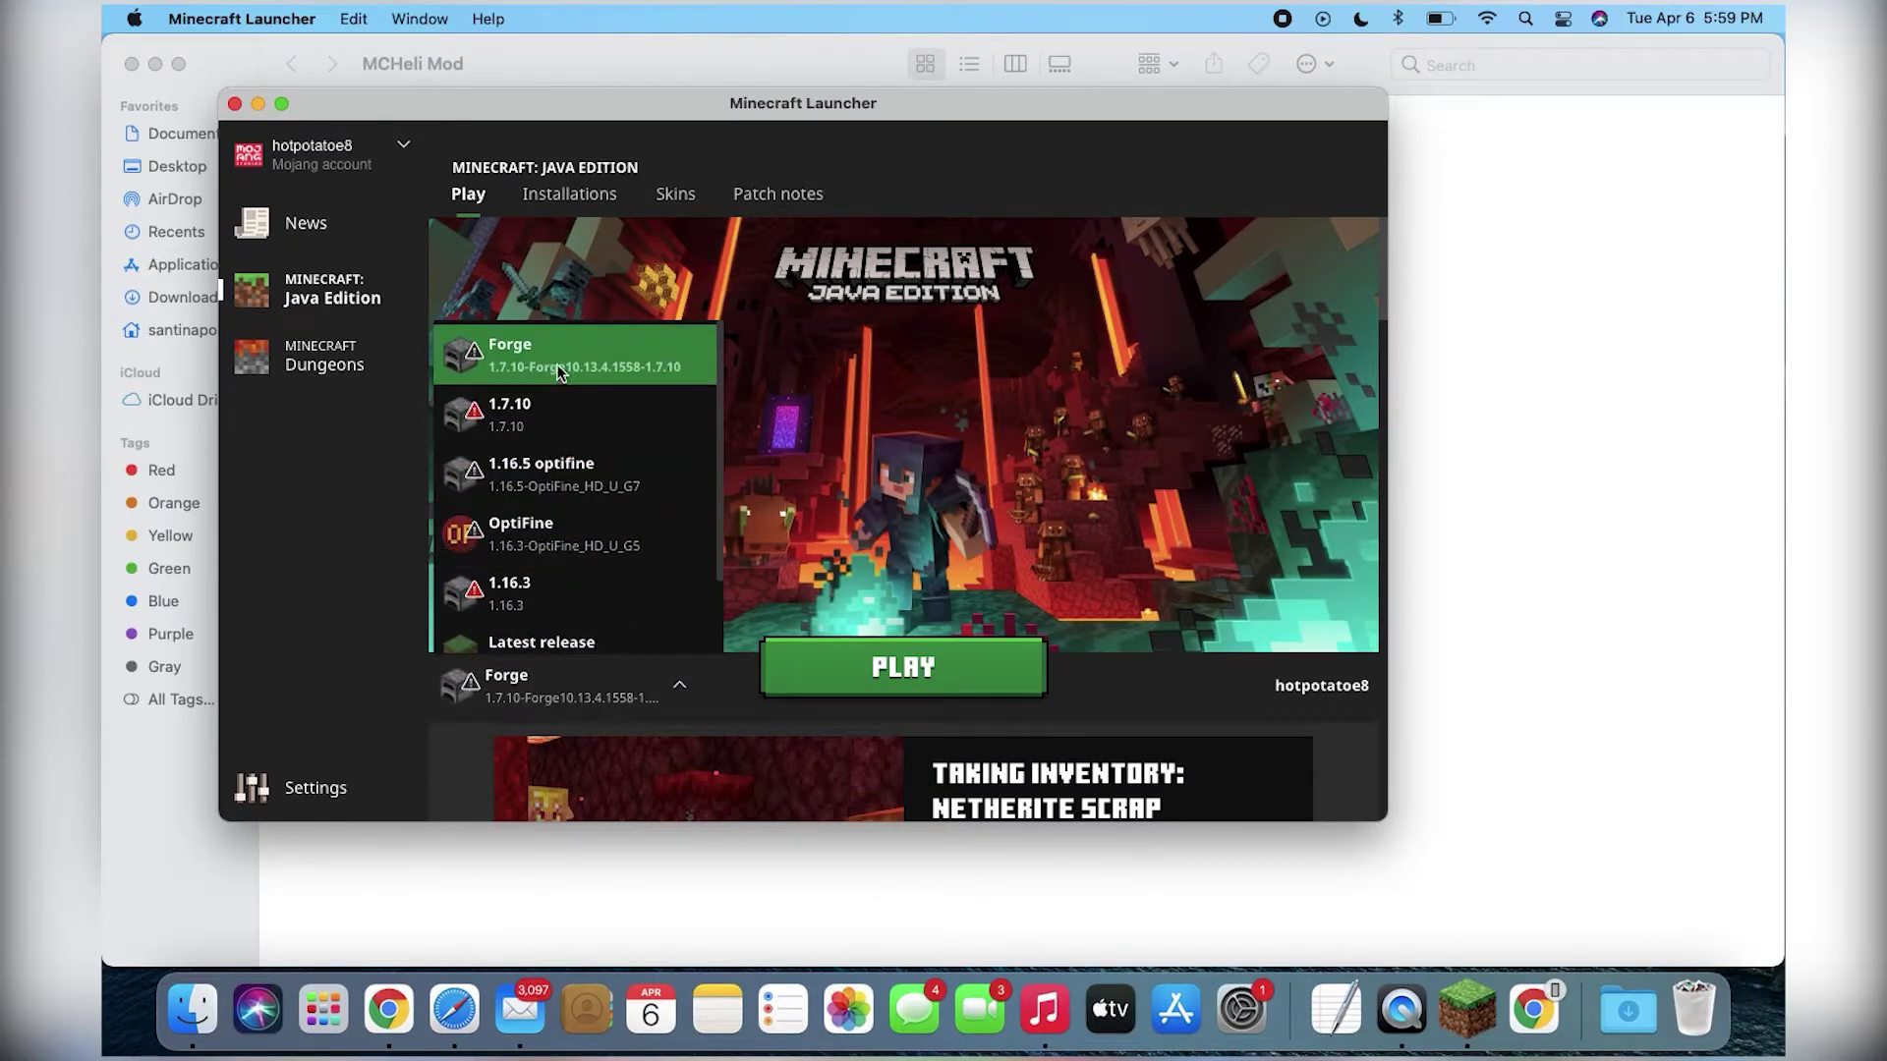
pyautogui.click(586, 366)
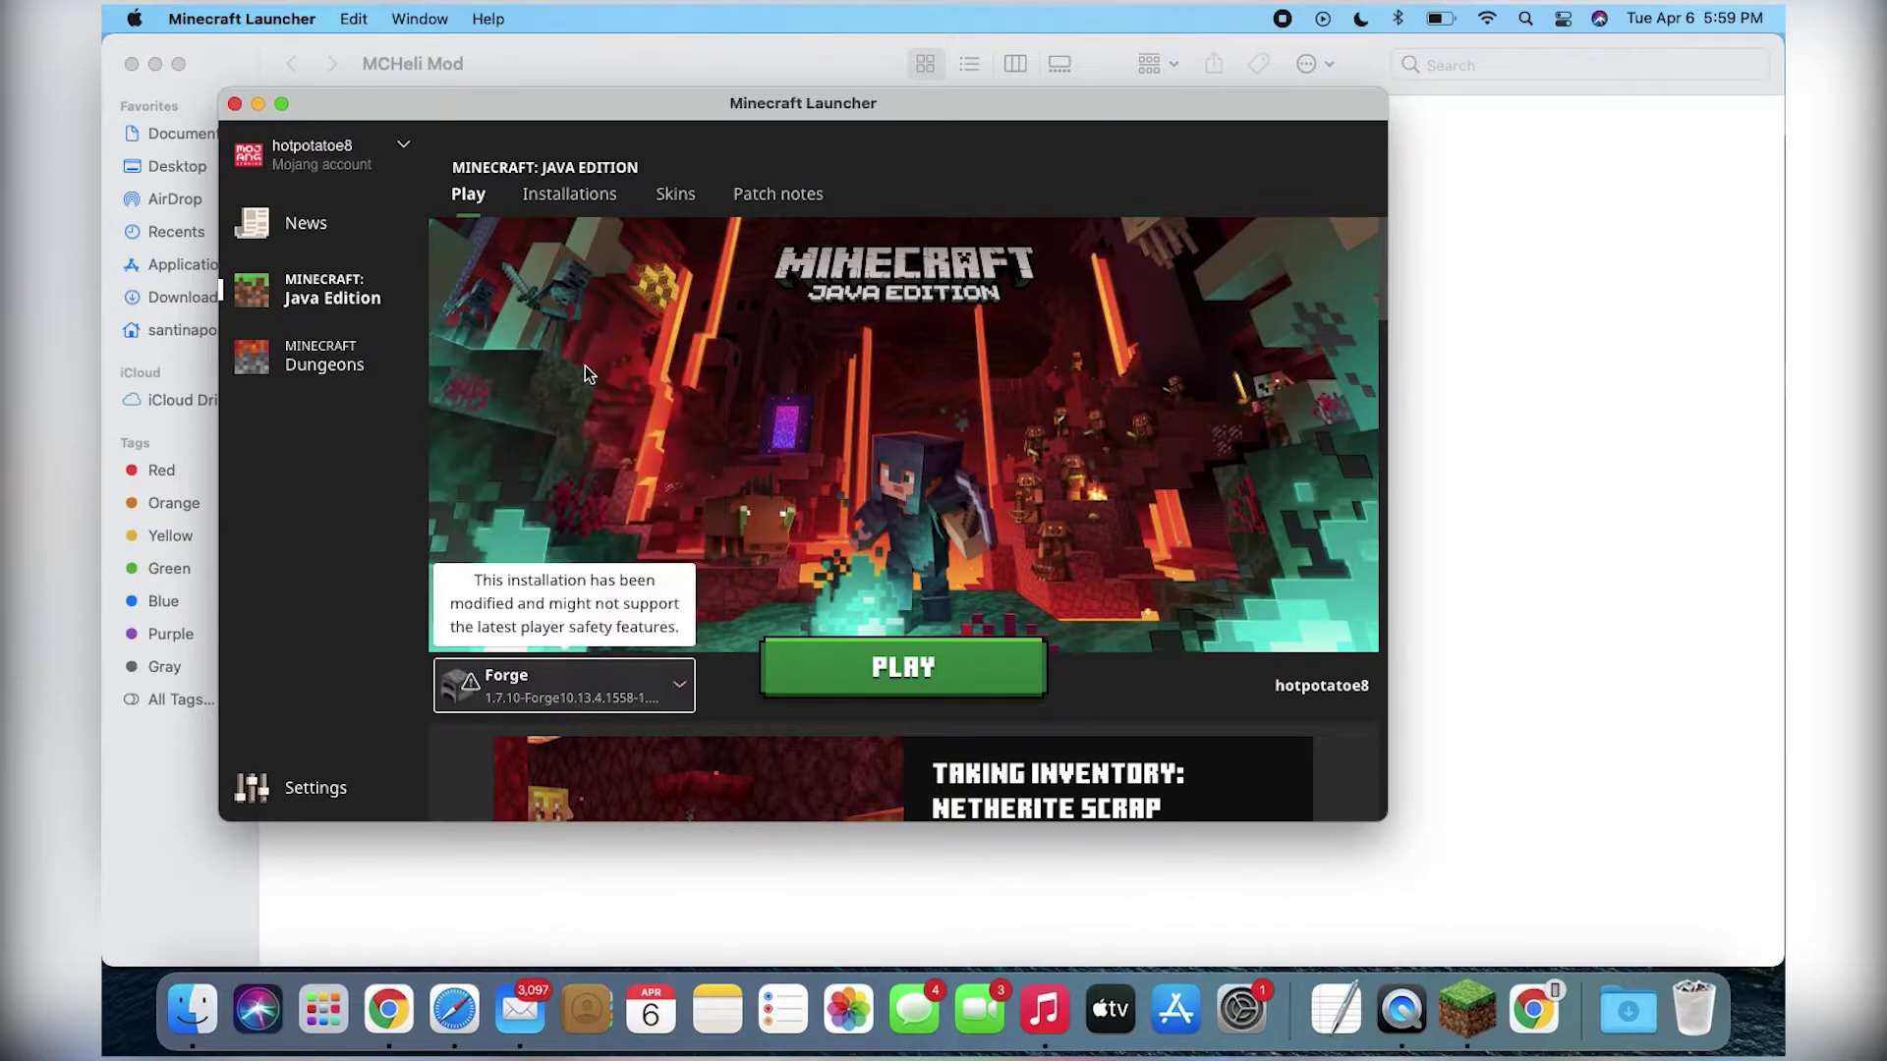
pyautogui.click(898, 669)
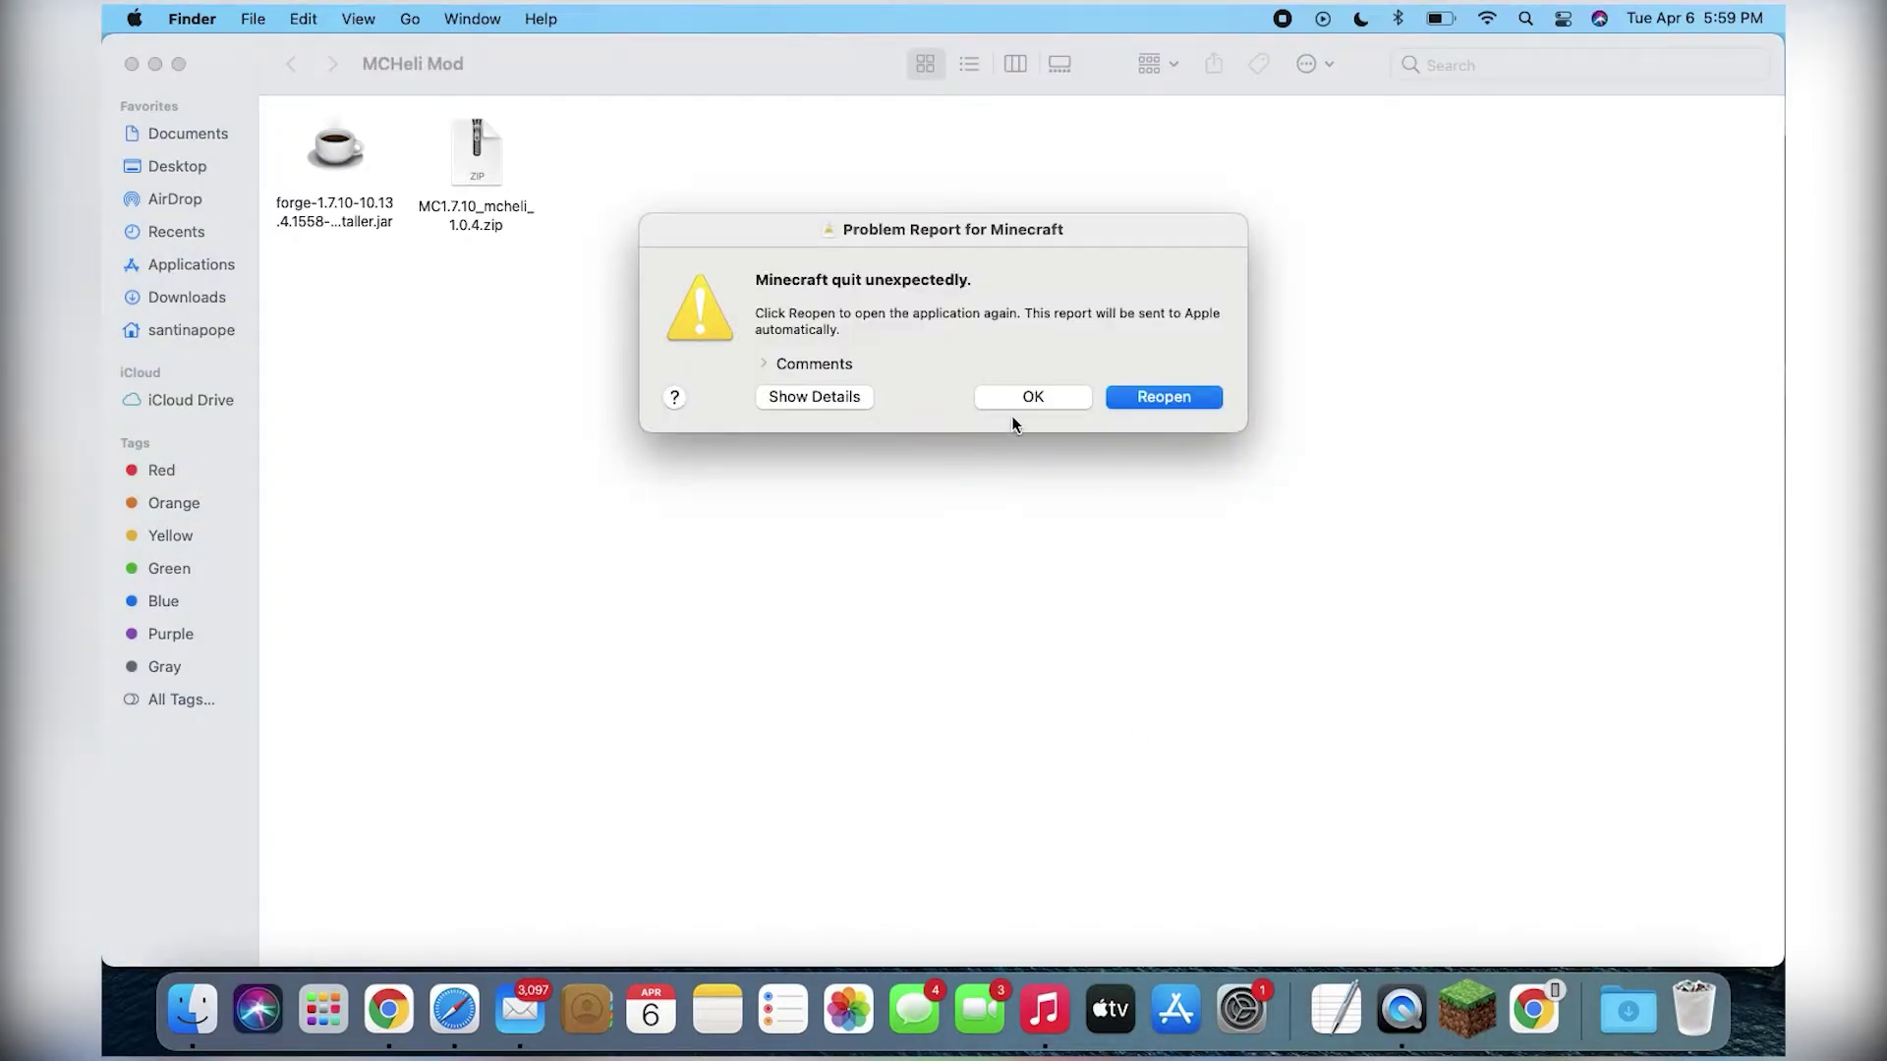
# - Reopen Minecraft from the problem report, start the Forge installation without reopening old windows, and quit from the title screen
pyautogui.click(1140, 398)
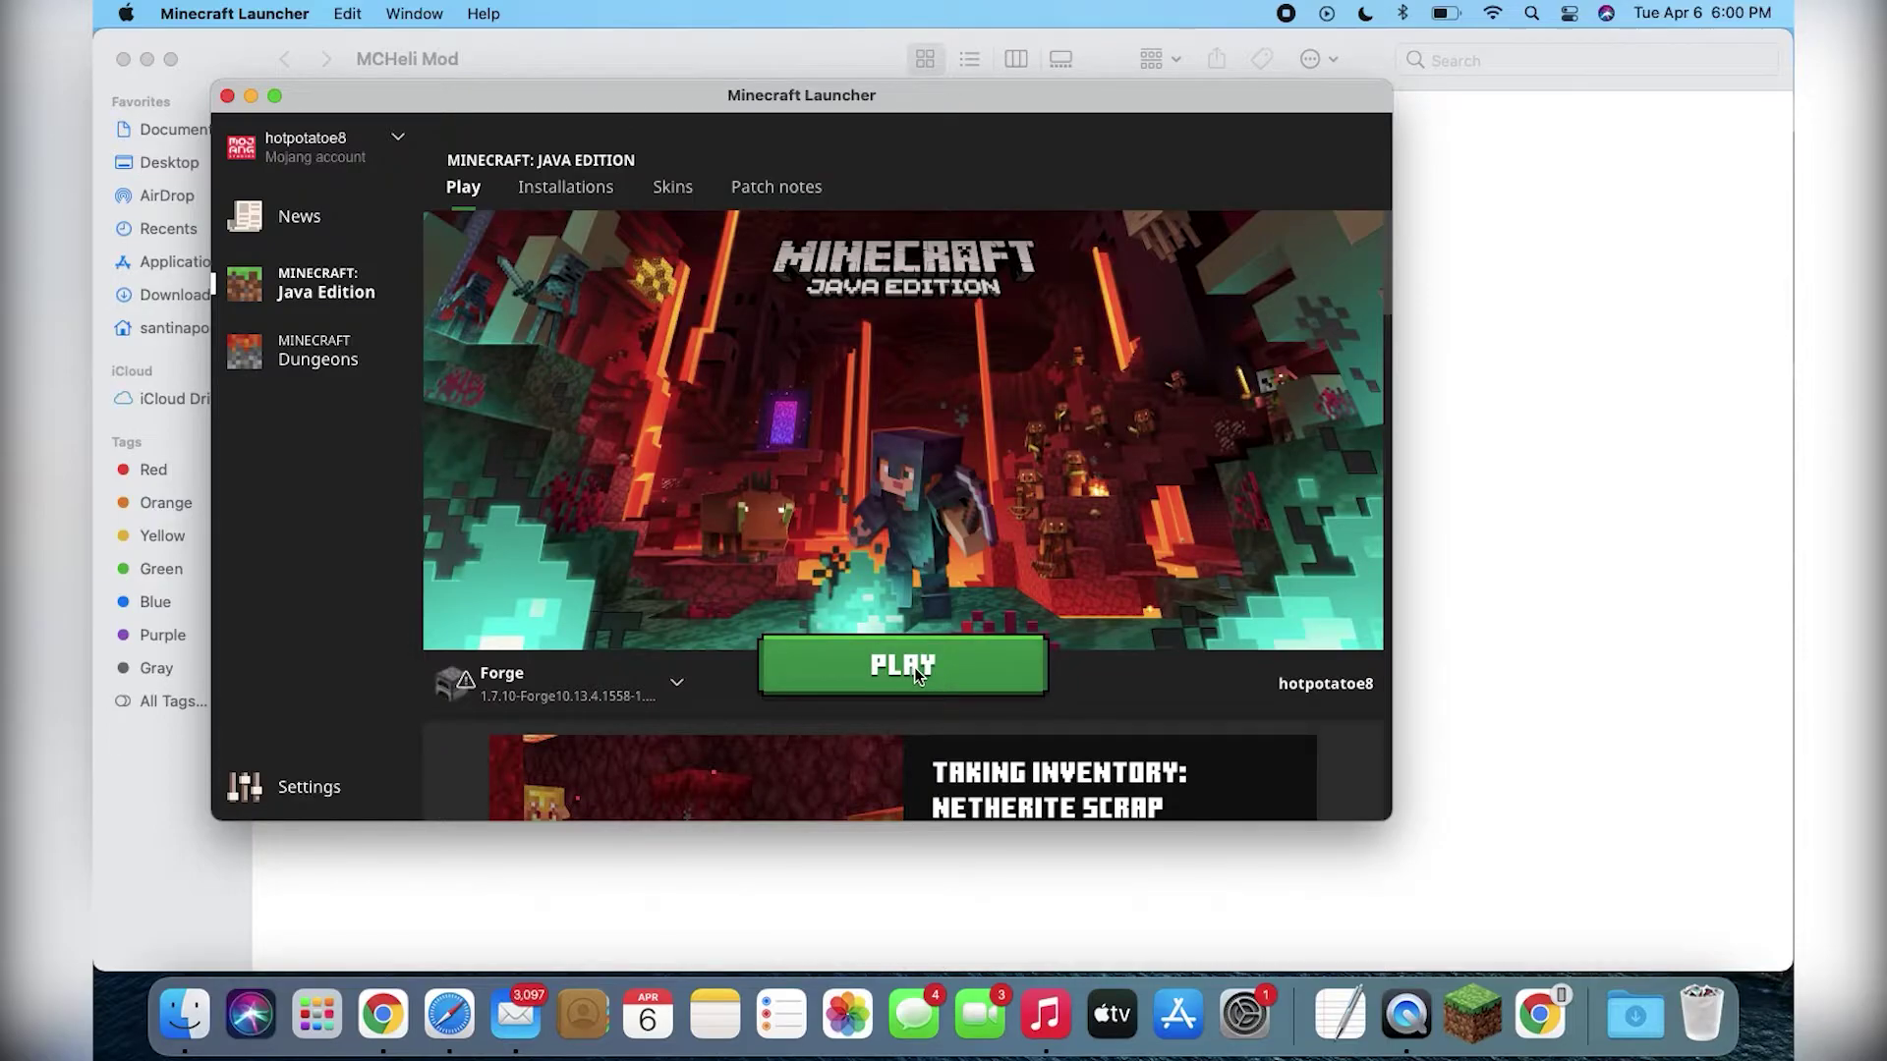
pyautogui.click(914, 669)
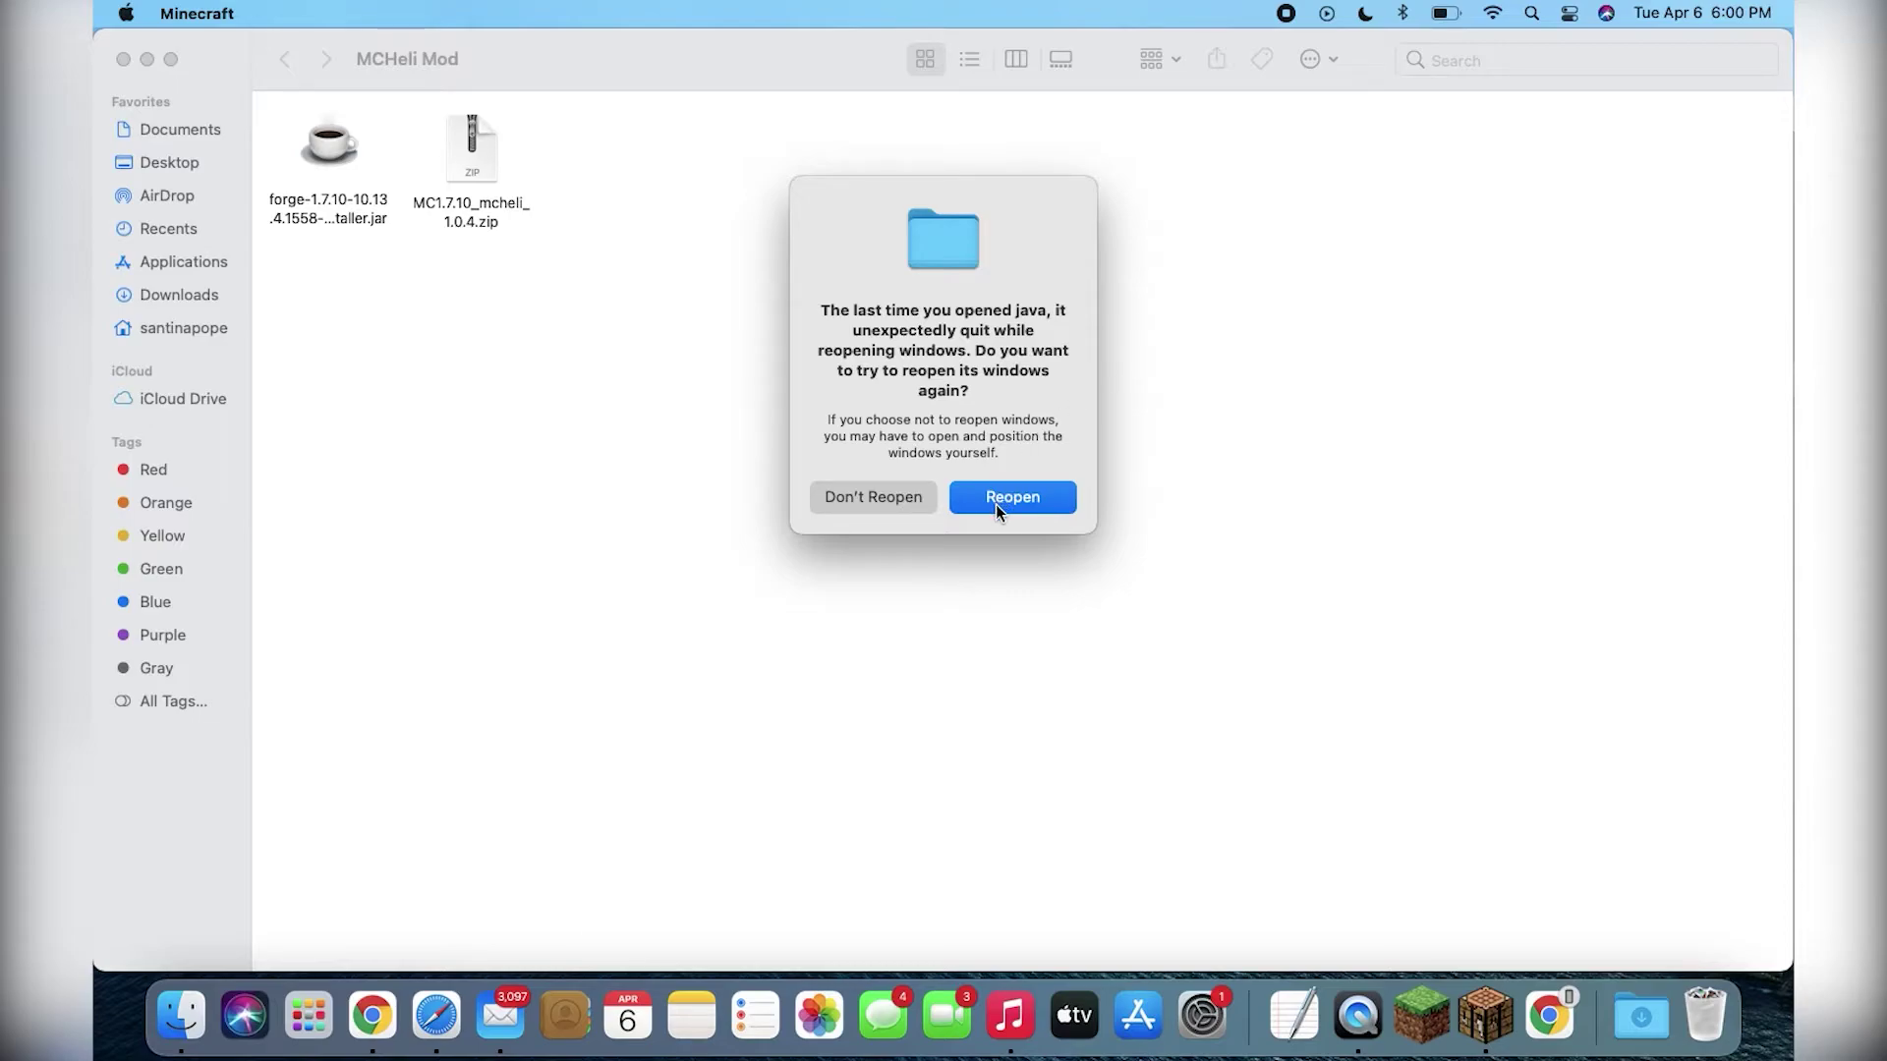
pyautogui.click(896, 497)
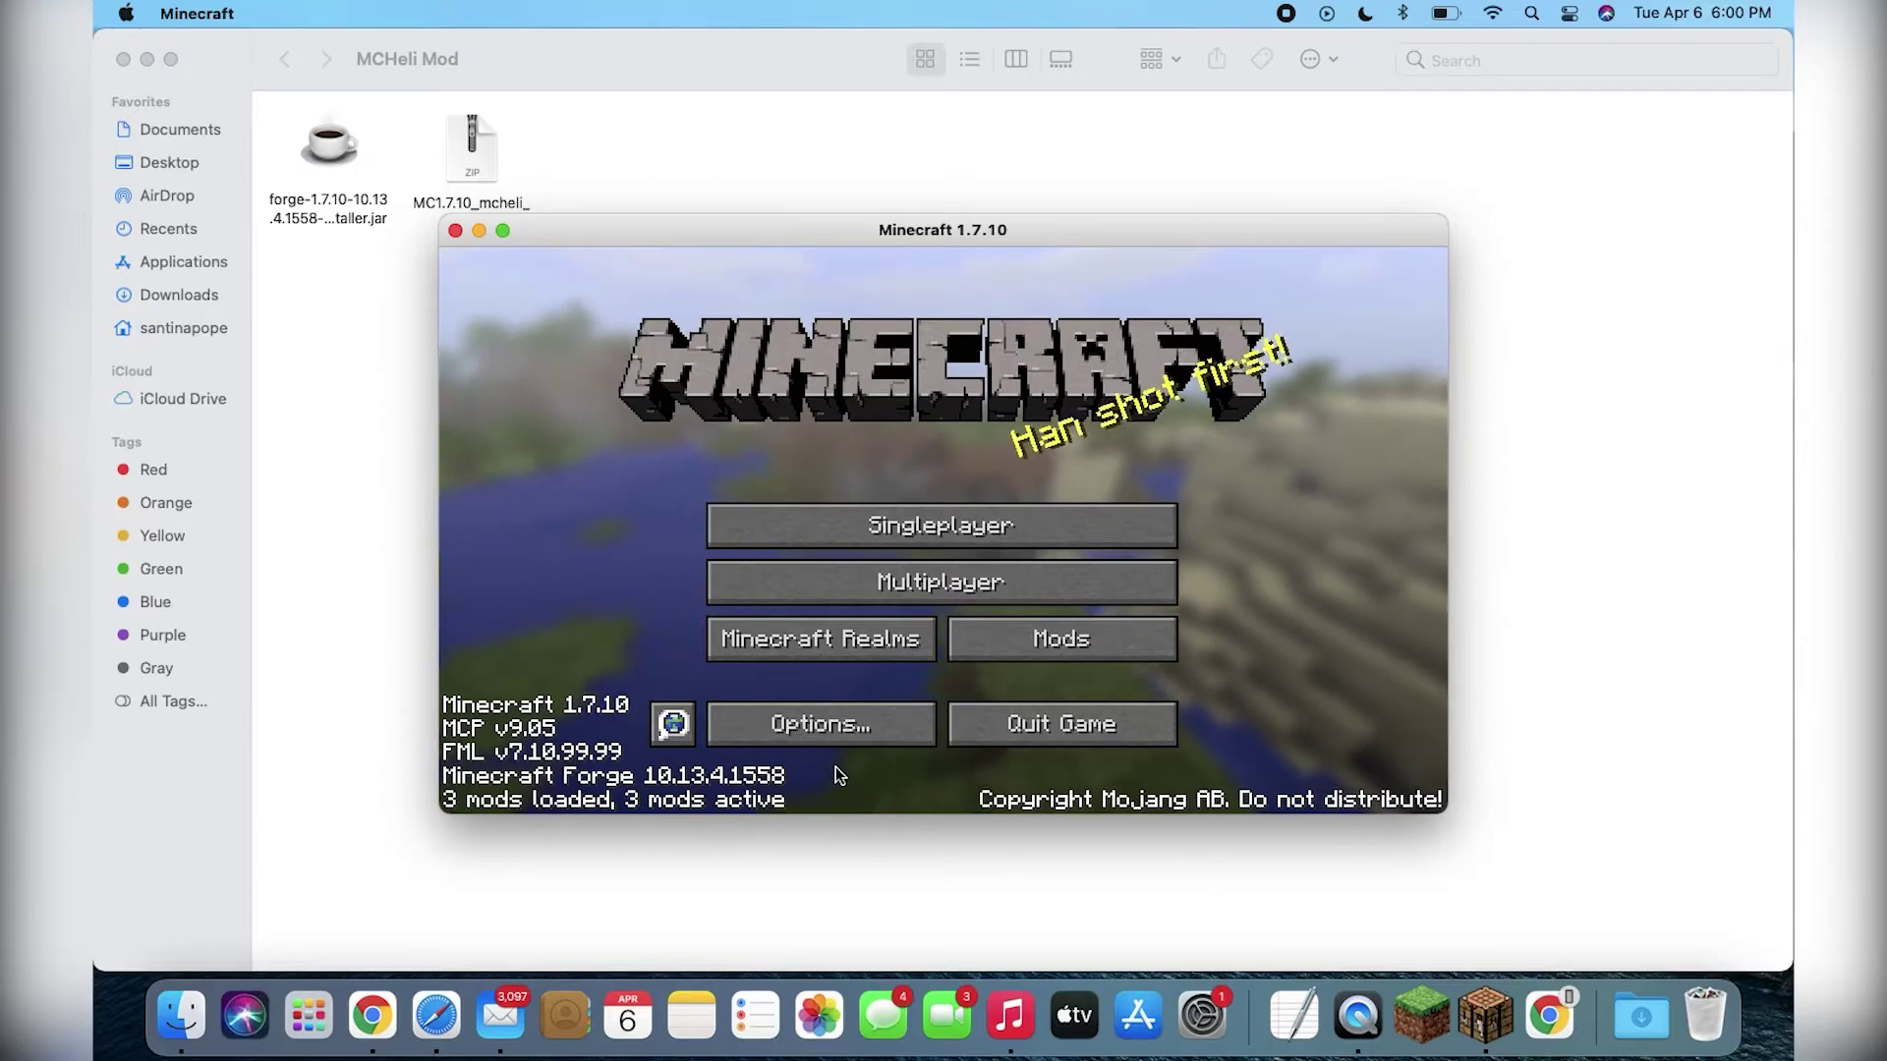
pyautogui.click(1059, 727)
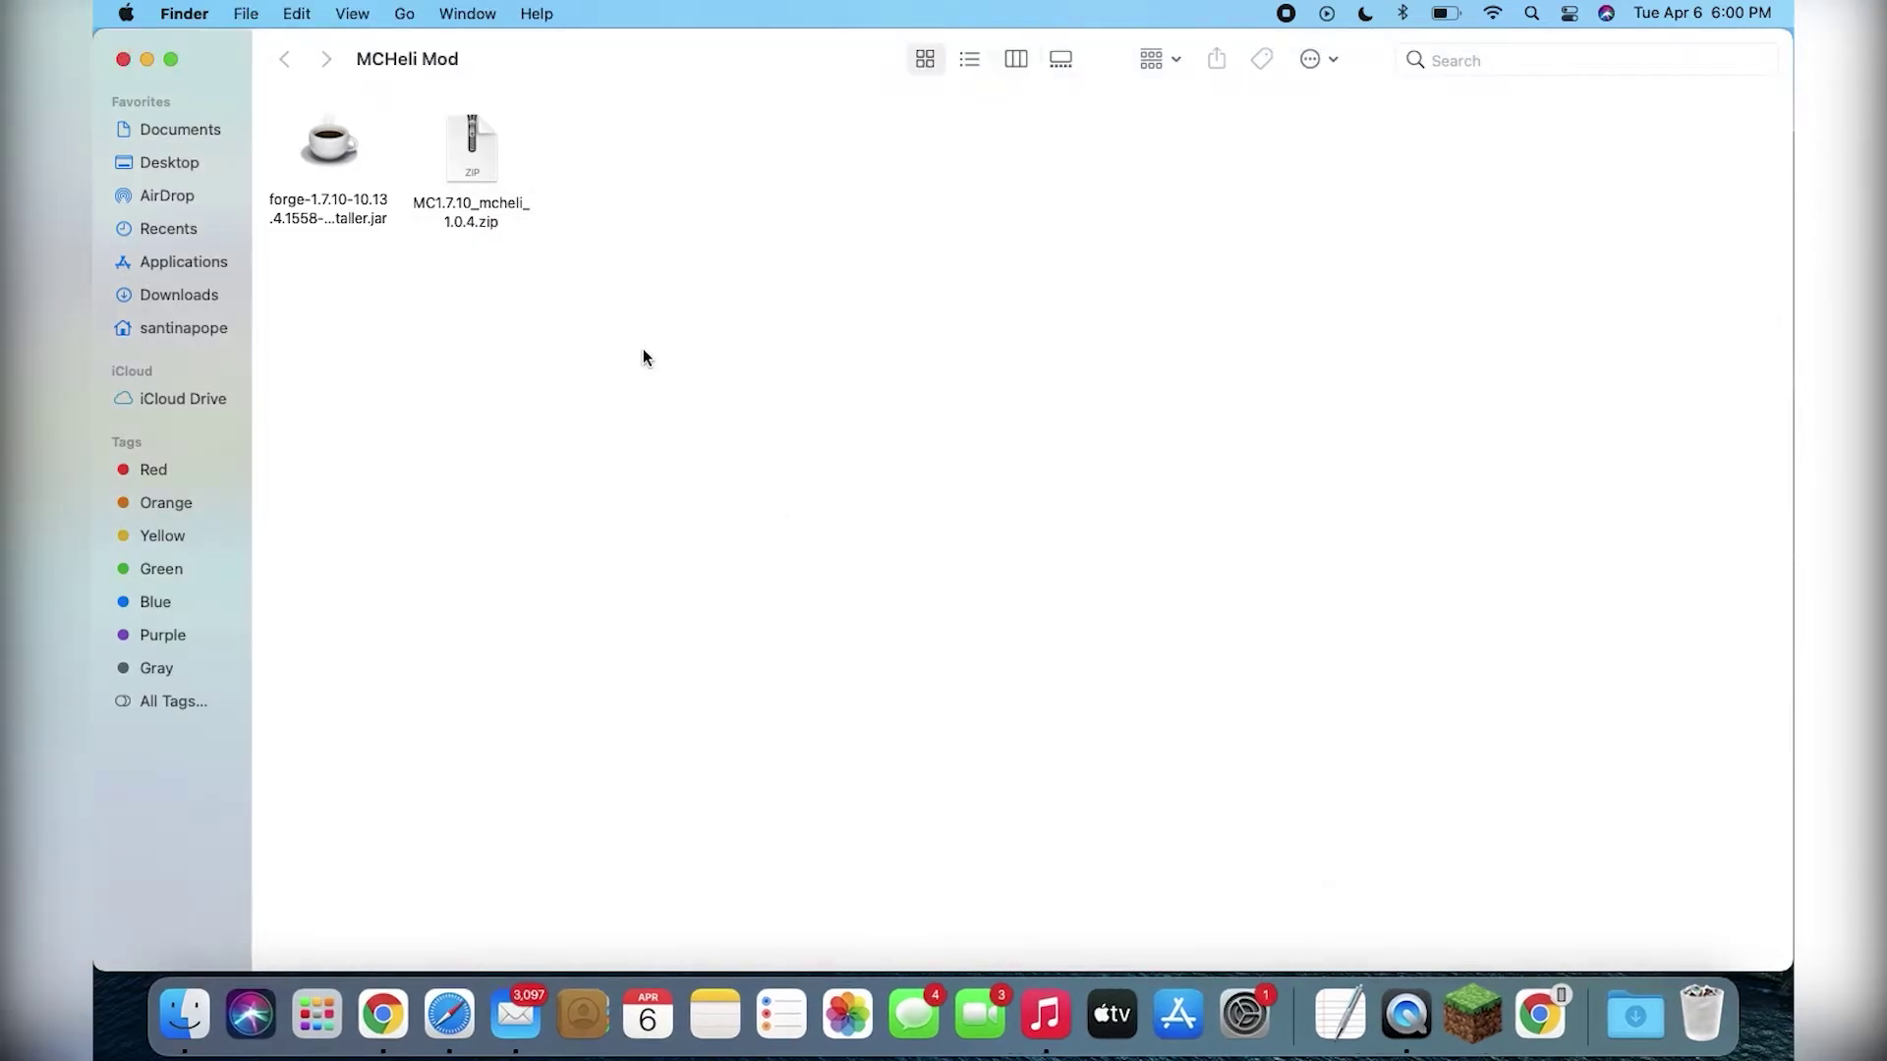
# - Extract MC1.7.10_mcheli_1.0.4.zip with Archive Utility and place the mcheli folder beside the zip in the MCHeli Mod folder
pyautogui.click(470, 162)
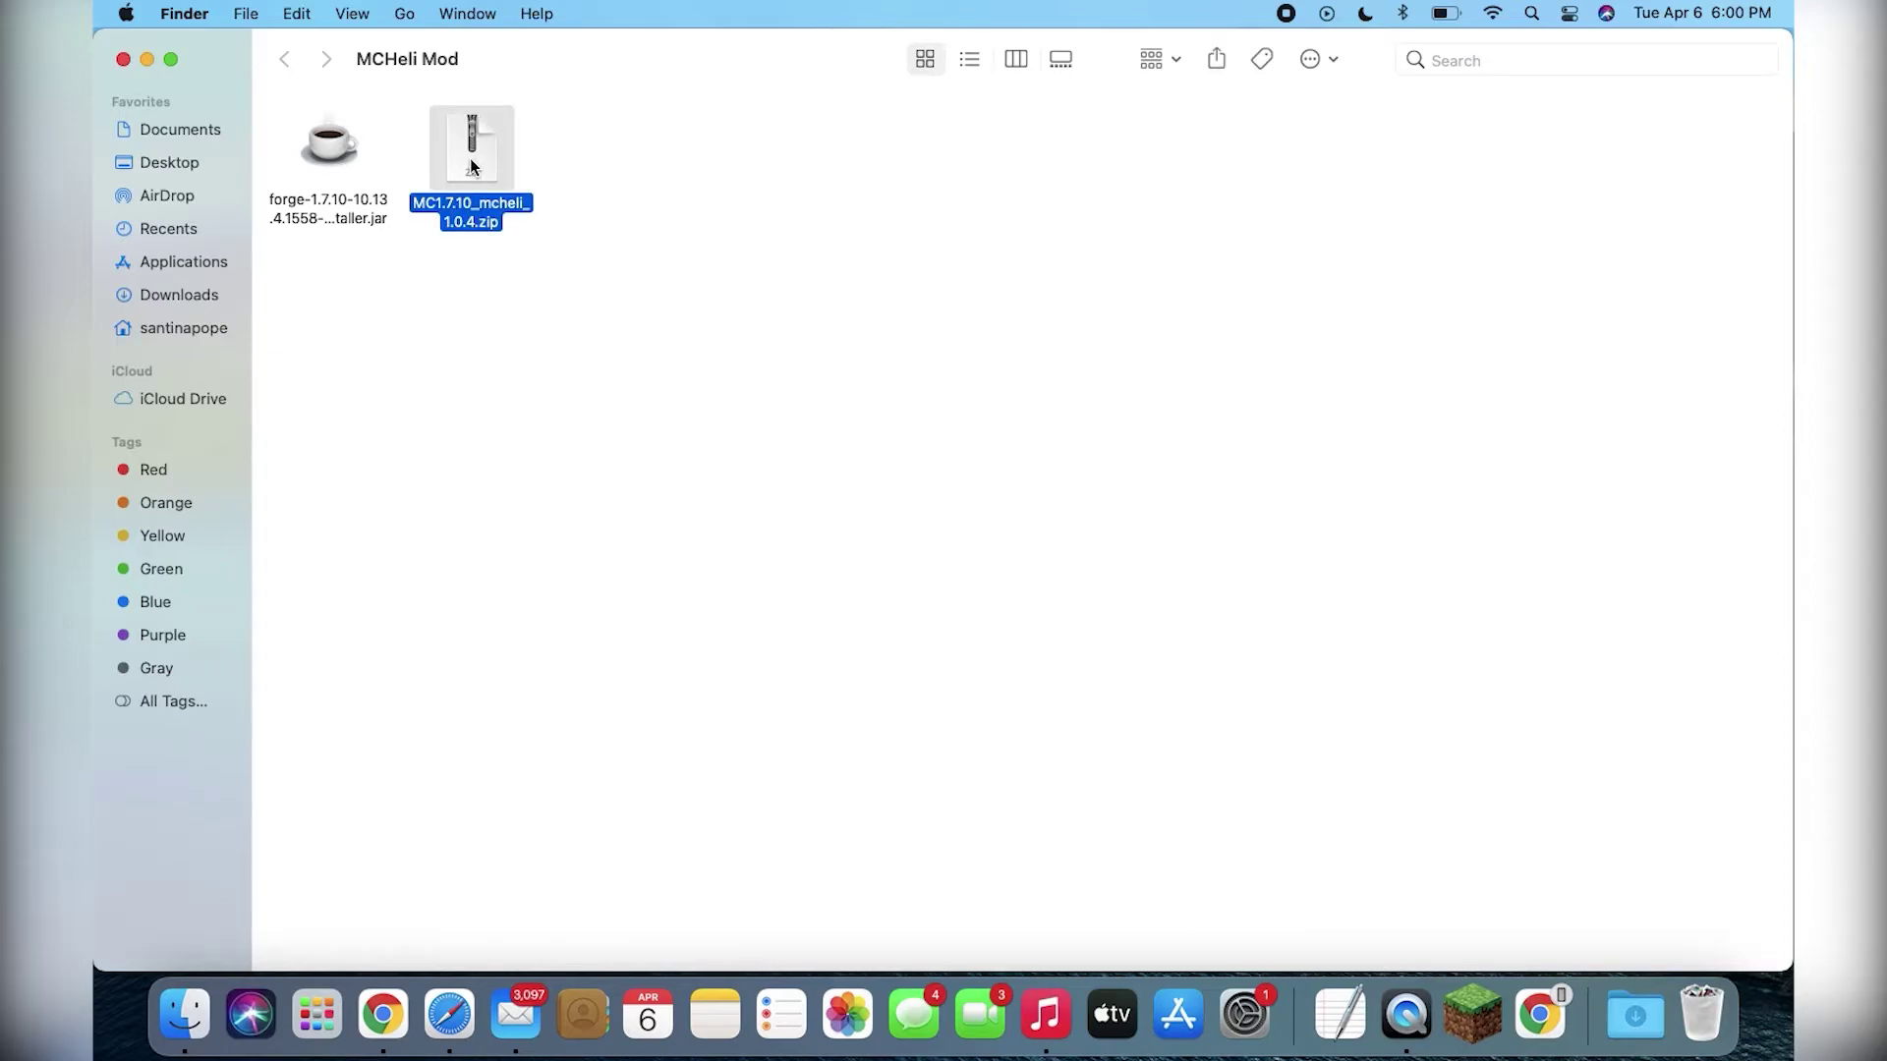
pyautogui.rightClick(471, 161)
pyautogui.moveTo(615, 206)
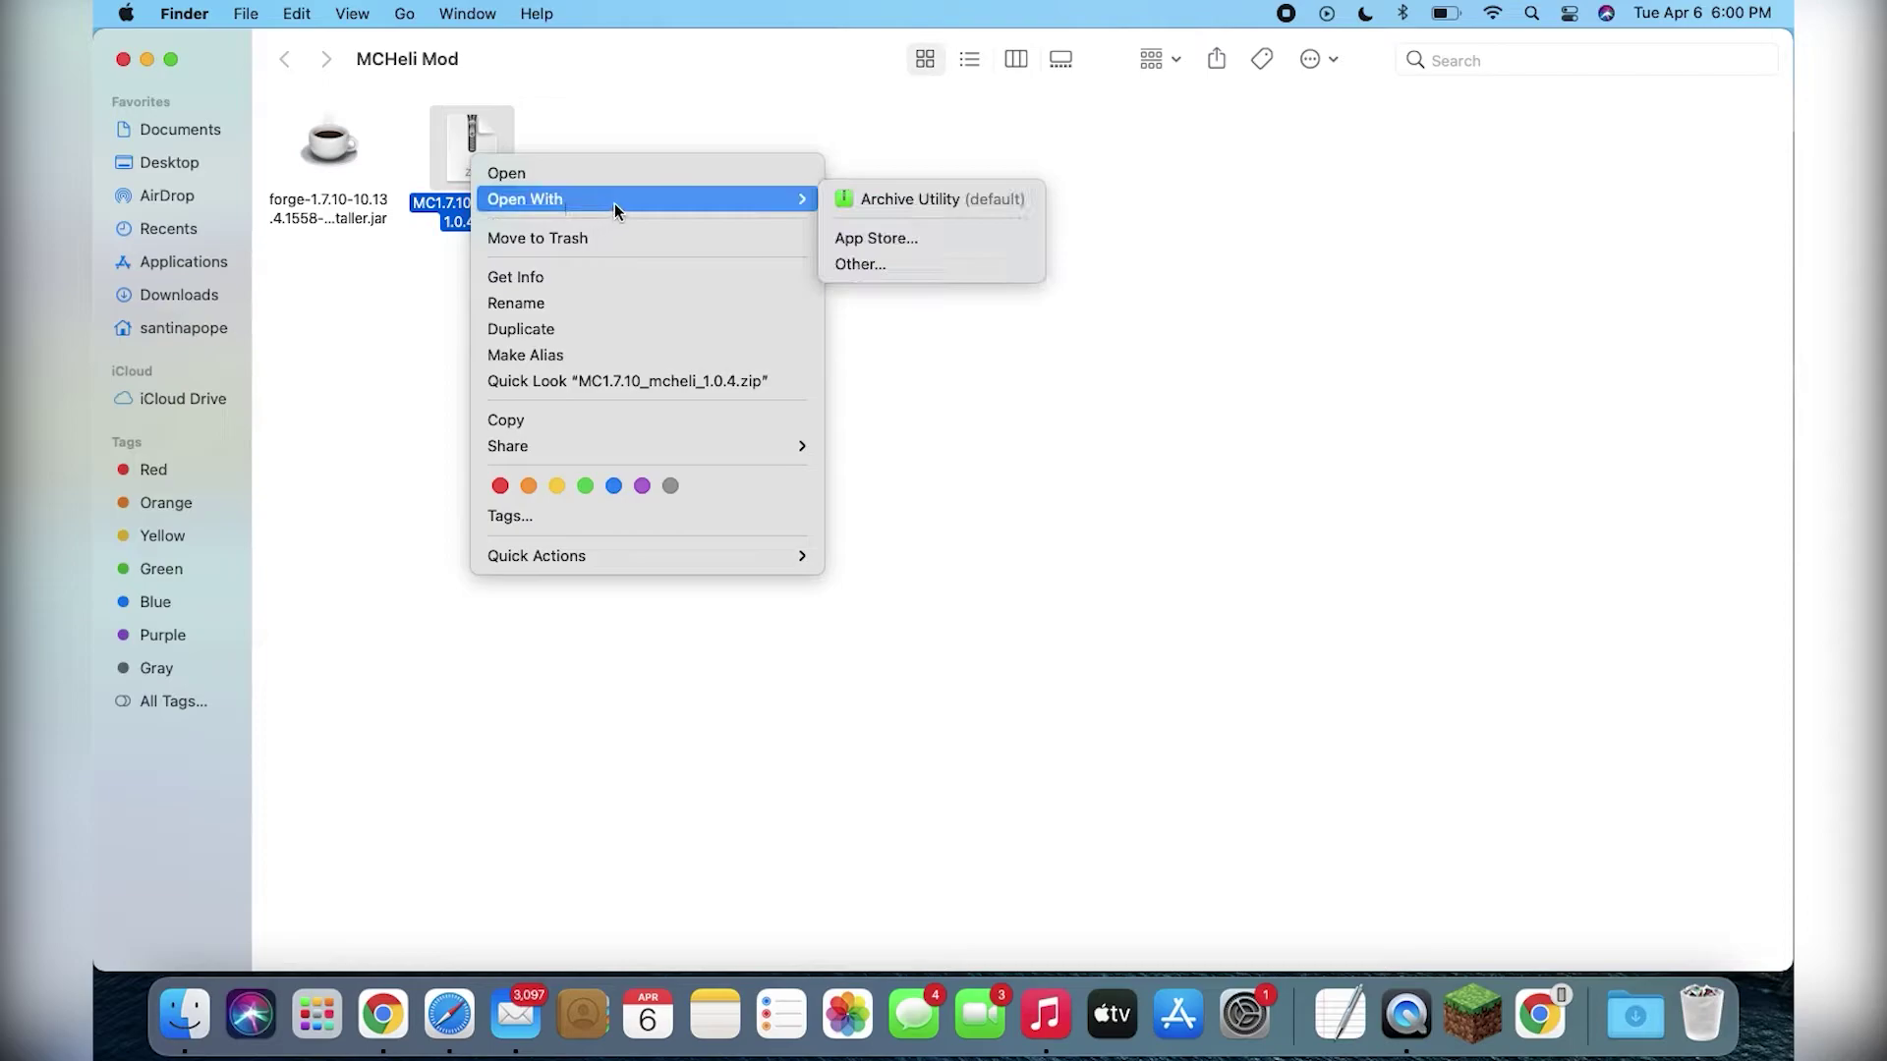
pyautogui.click(876, 201)
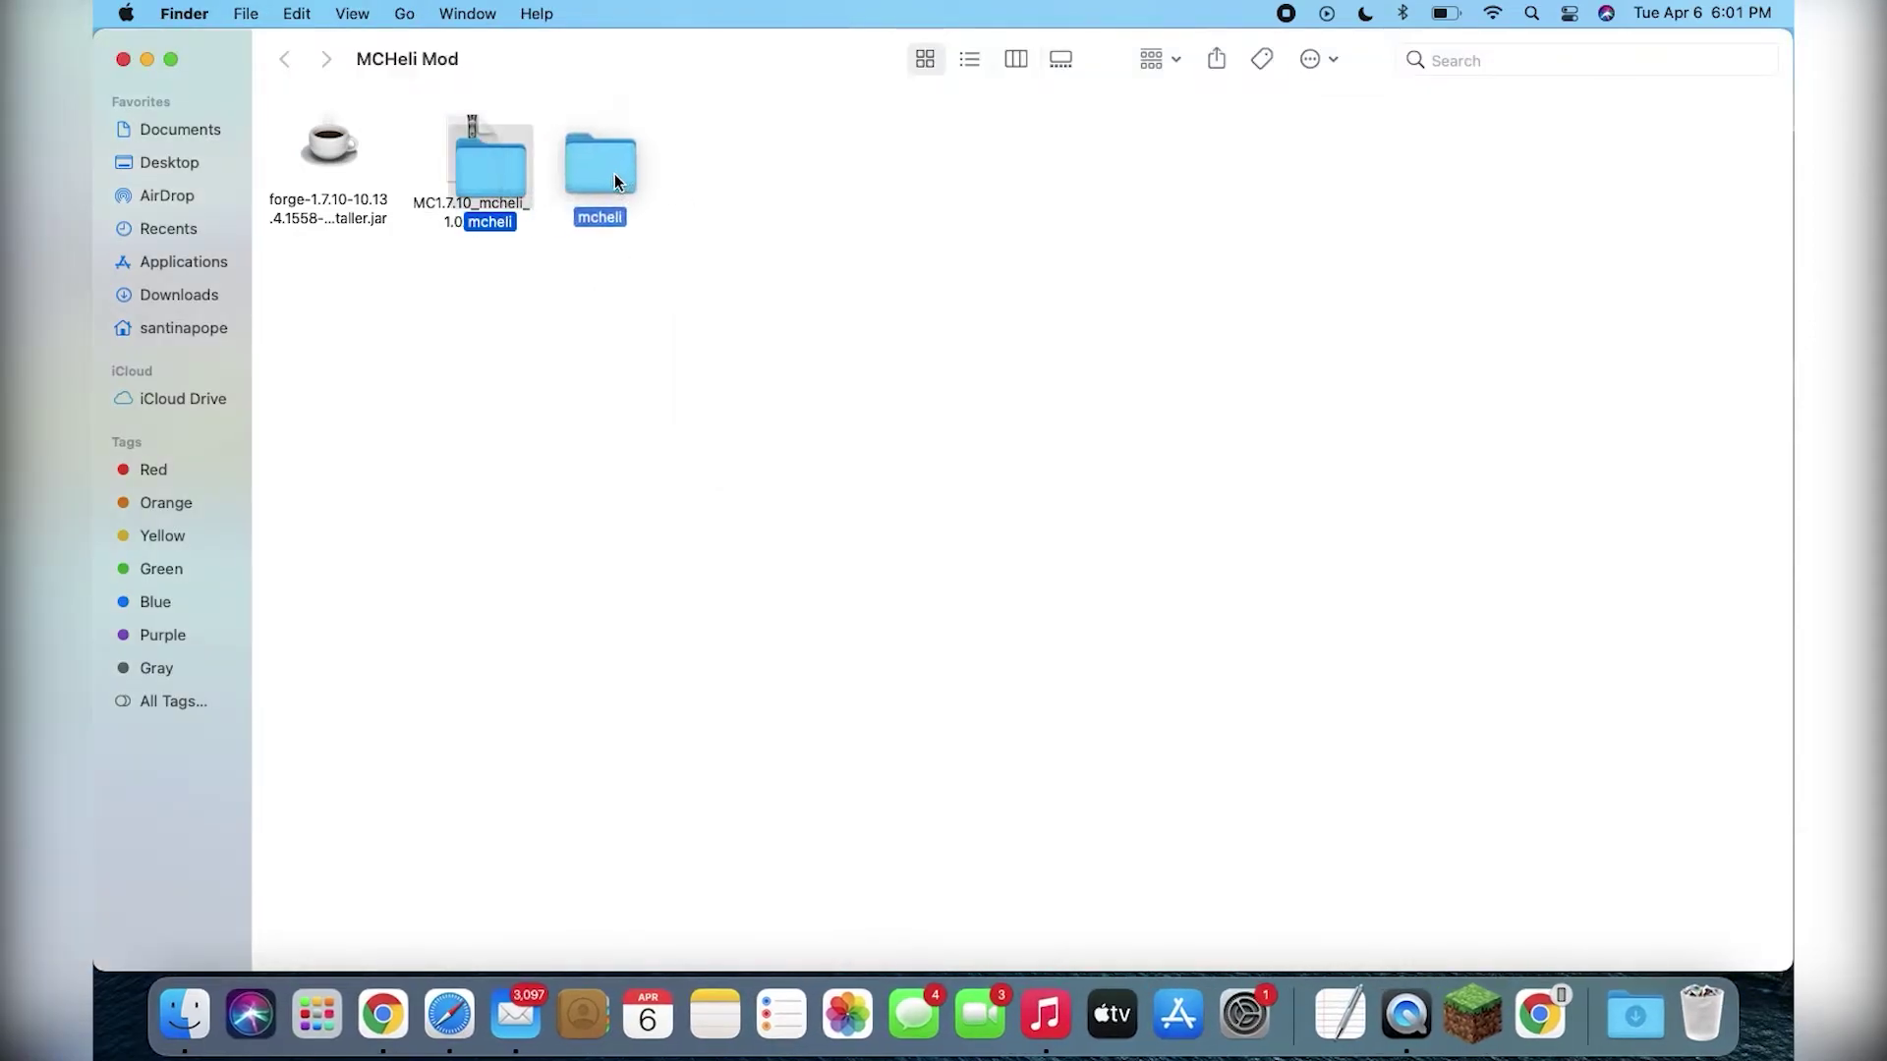
pyautogui.click(715, 224)
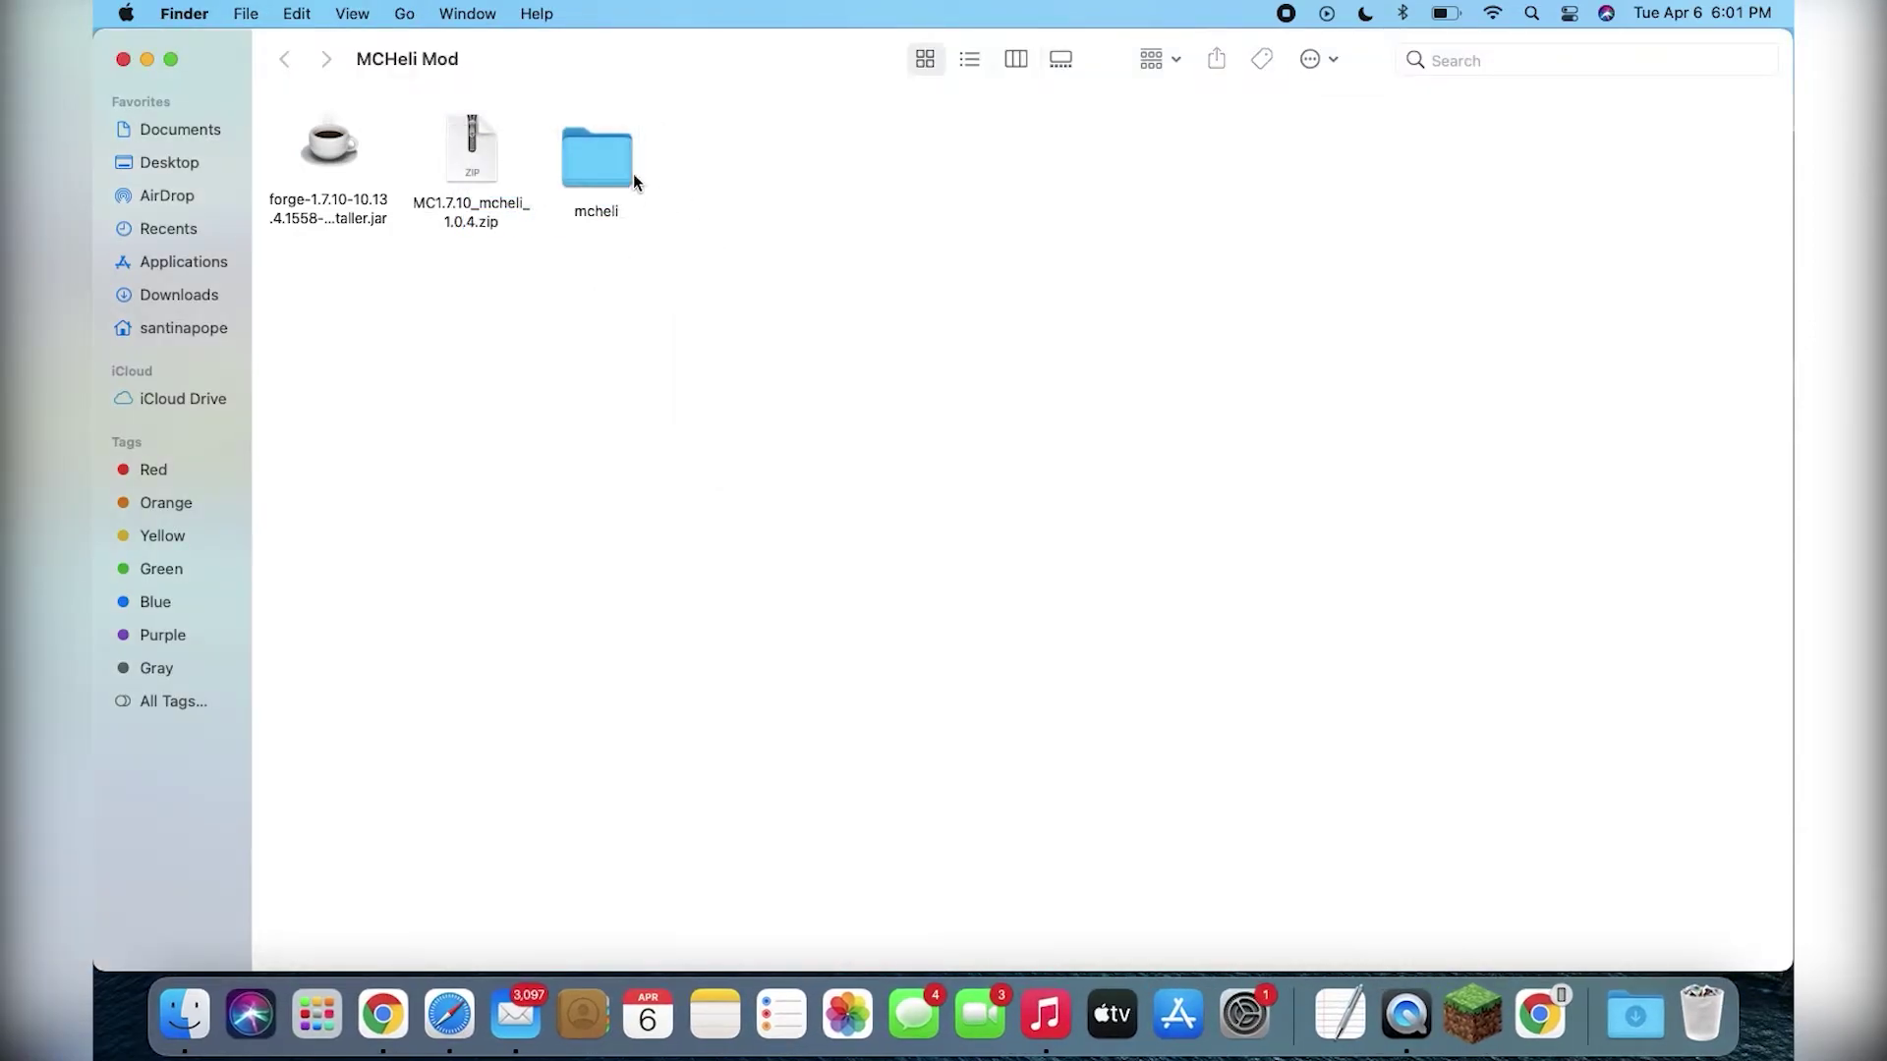
pyautogui.click(622, 165)
pyautogui.click(846, 355)
# - Go to the folder ~/Library/Application Support/minecraft in Finder
pyautogui.click(406, 13)
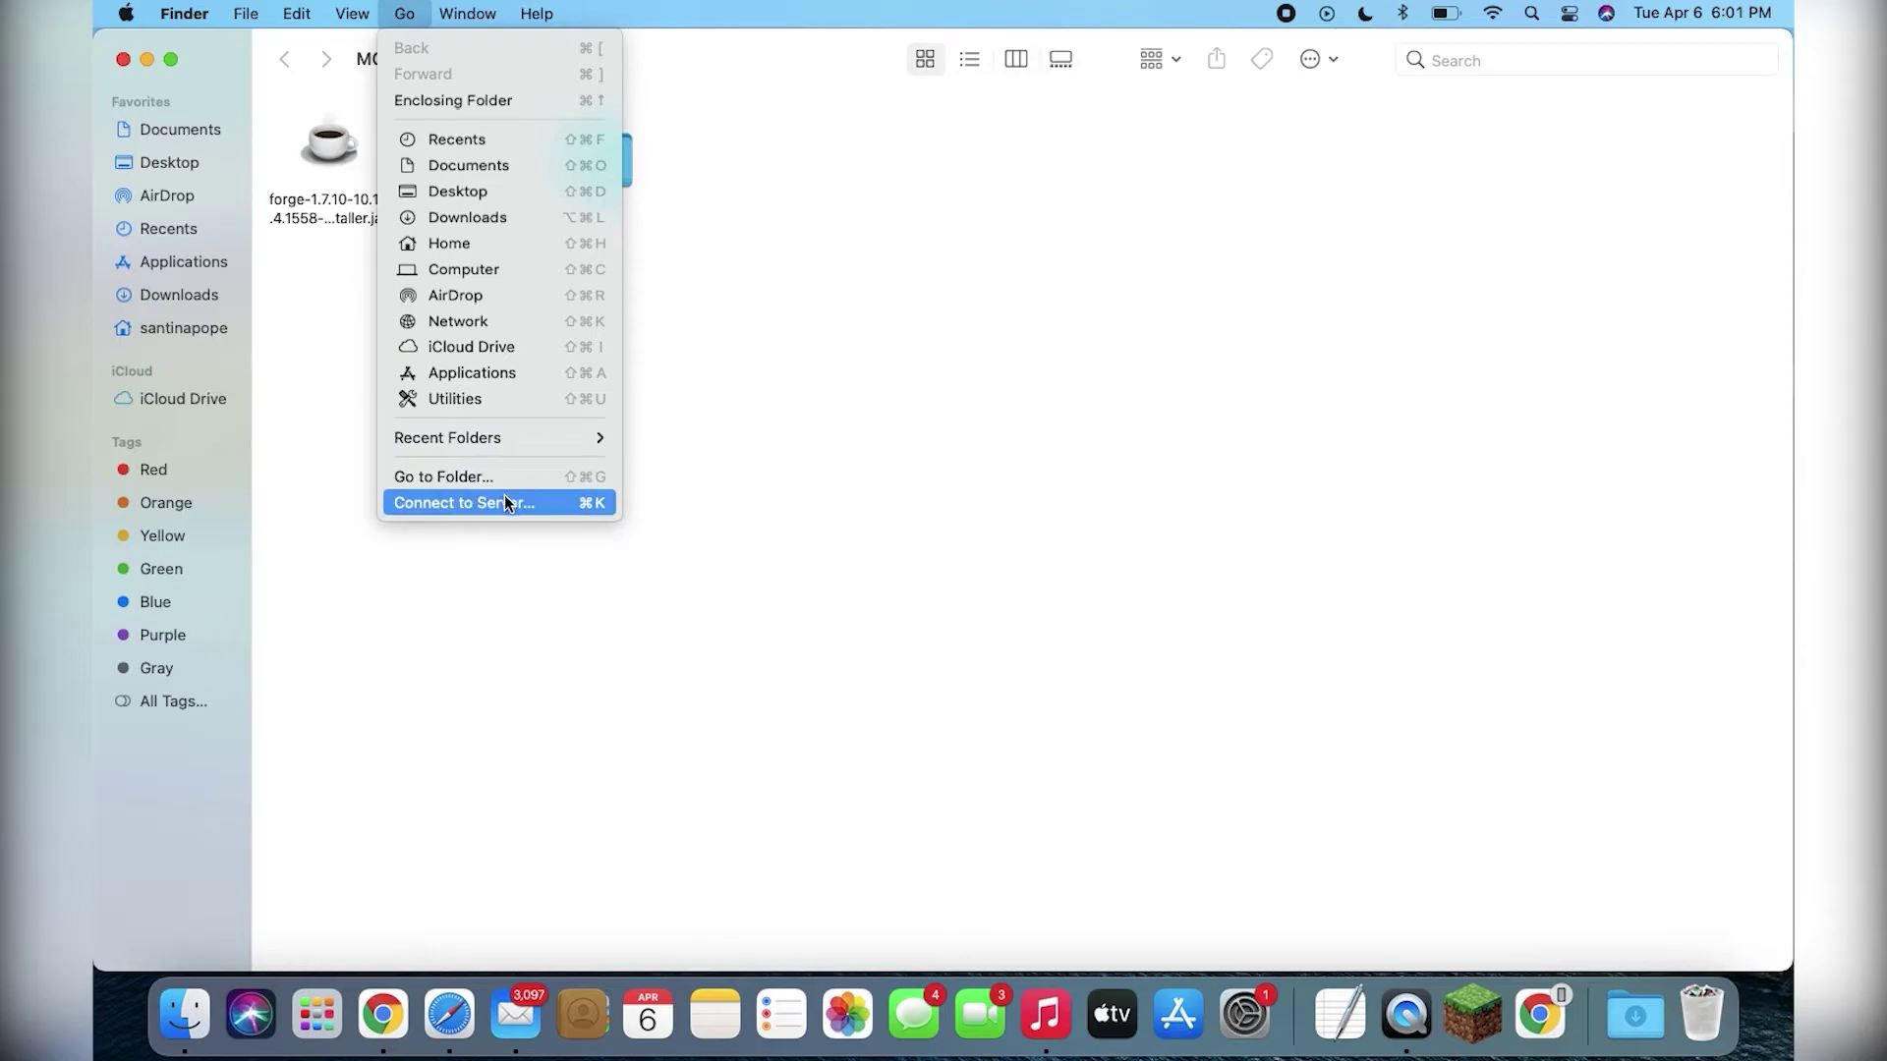
pyautogui.click(540, 623)
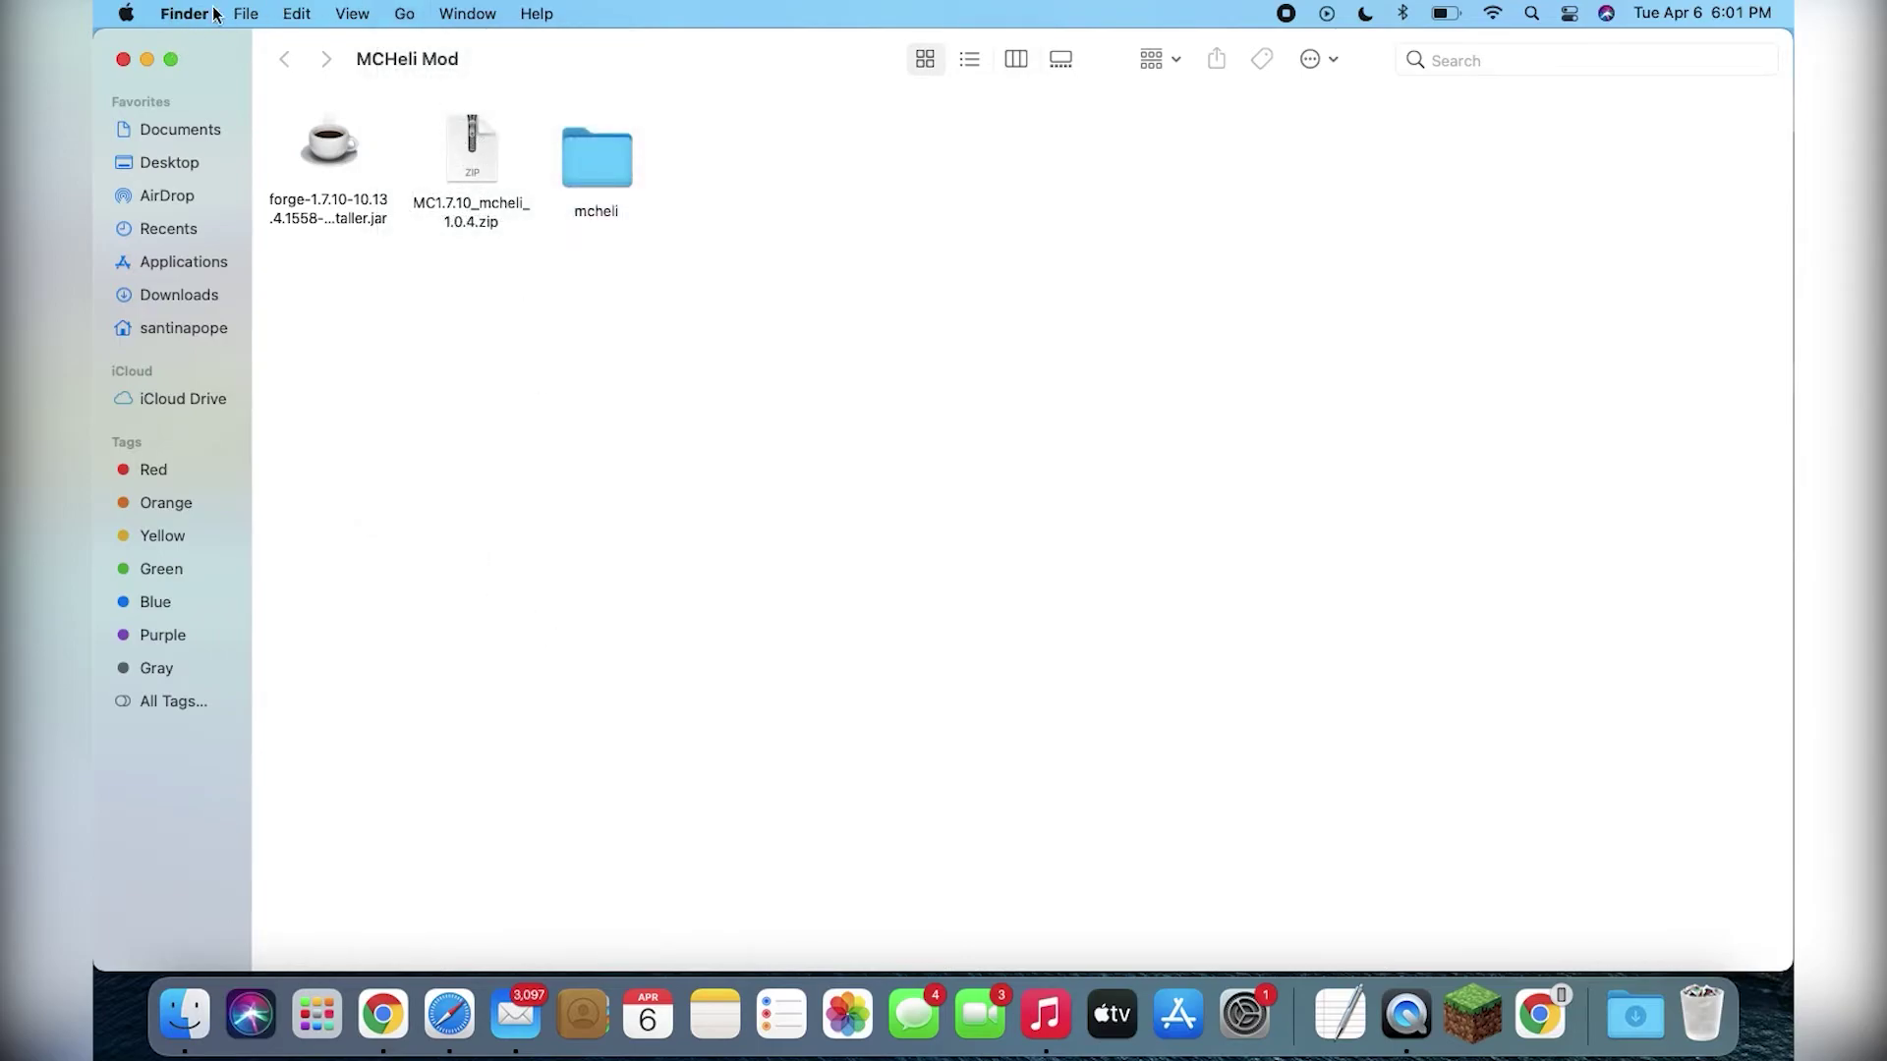
pyautogui.click(406, 16)
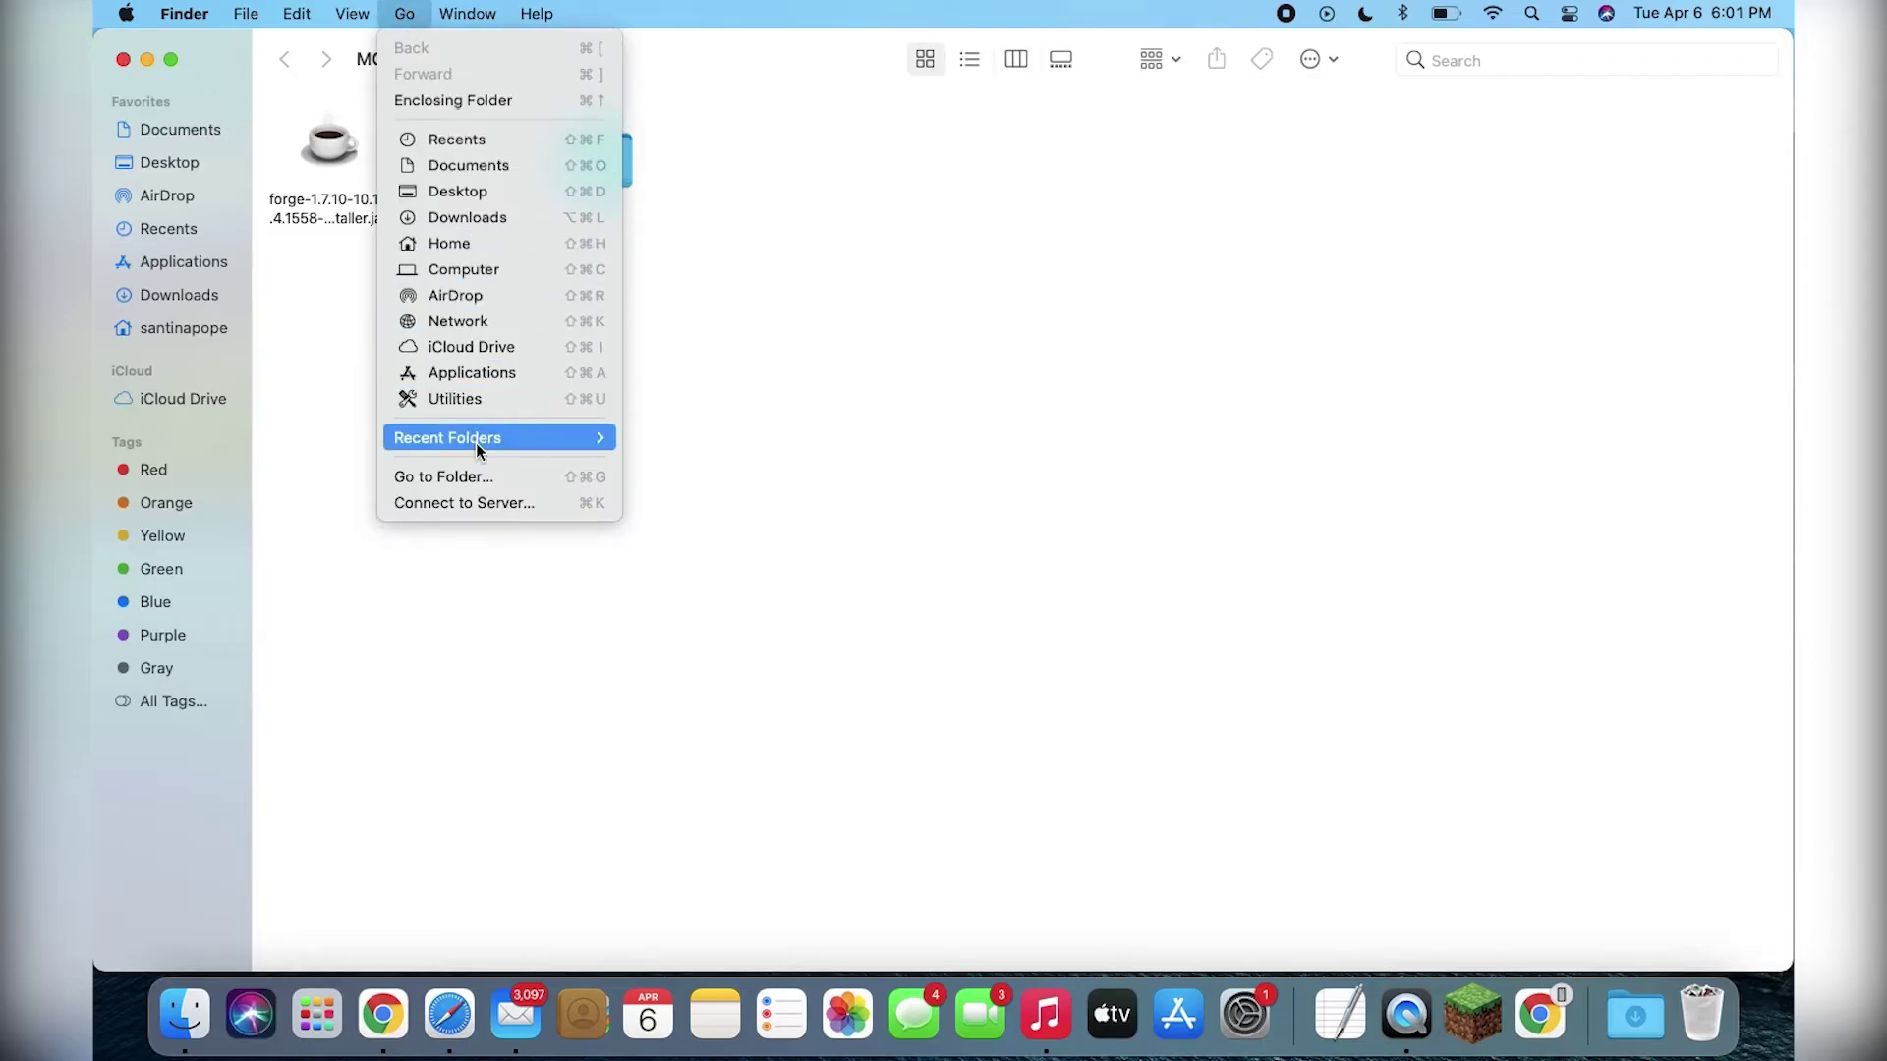
pyautogui.click(474, 479)
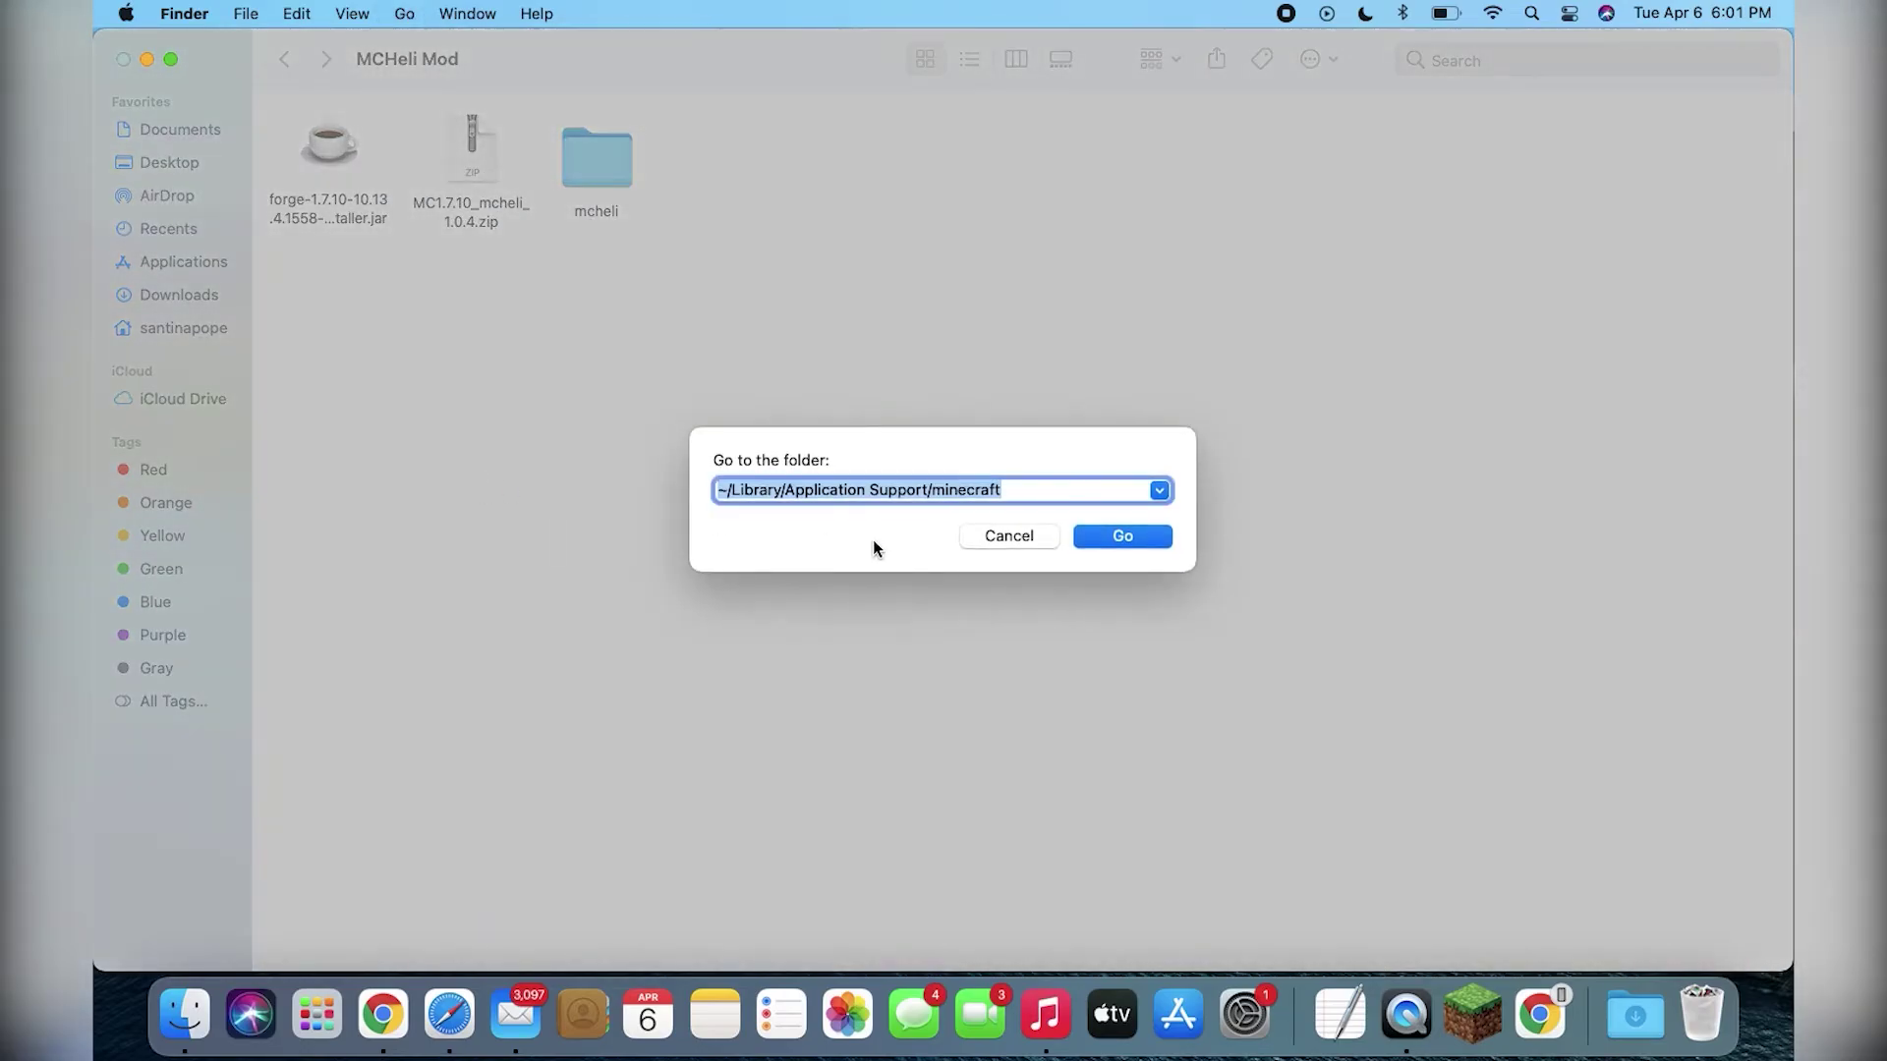
pyautogui.click(1022, 491)
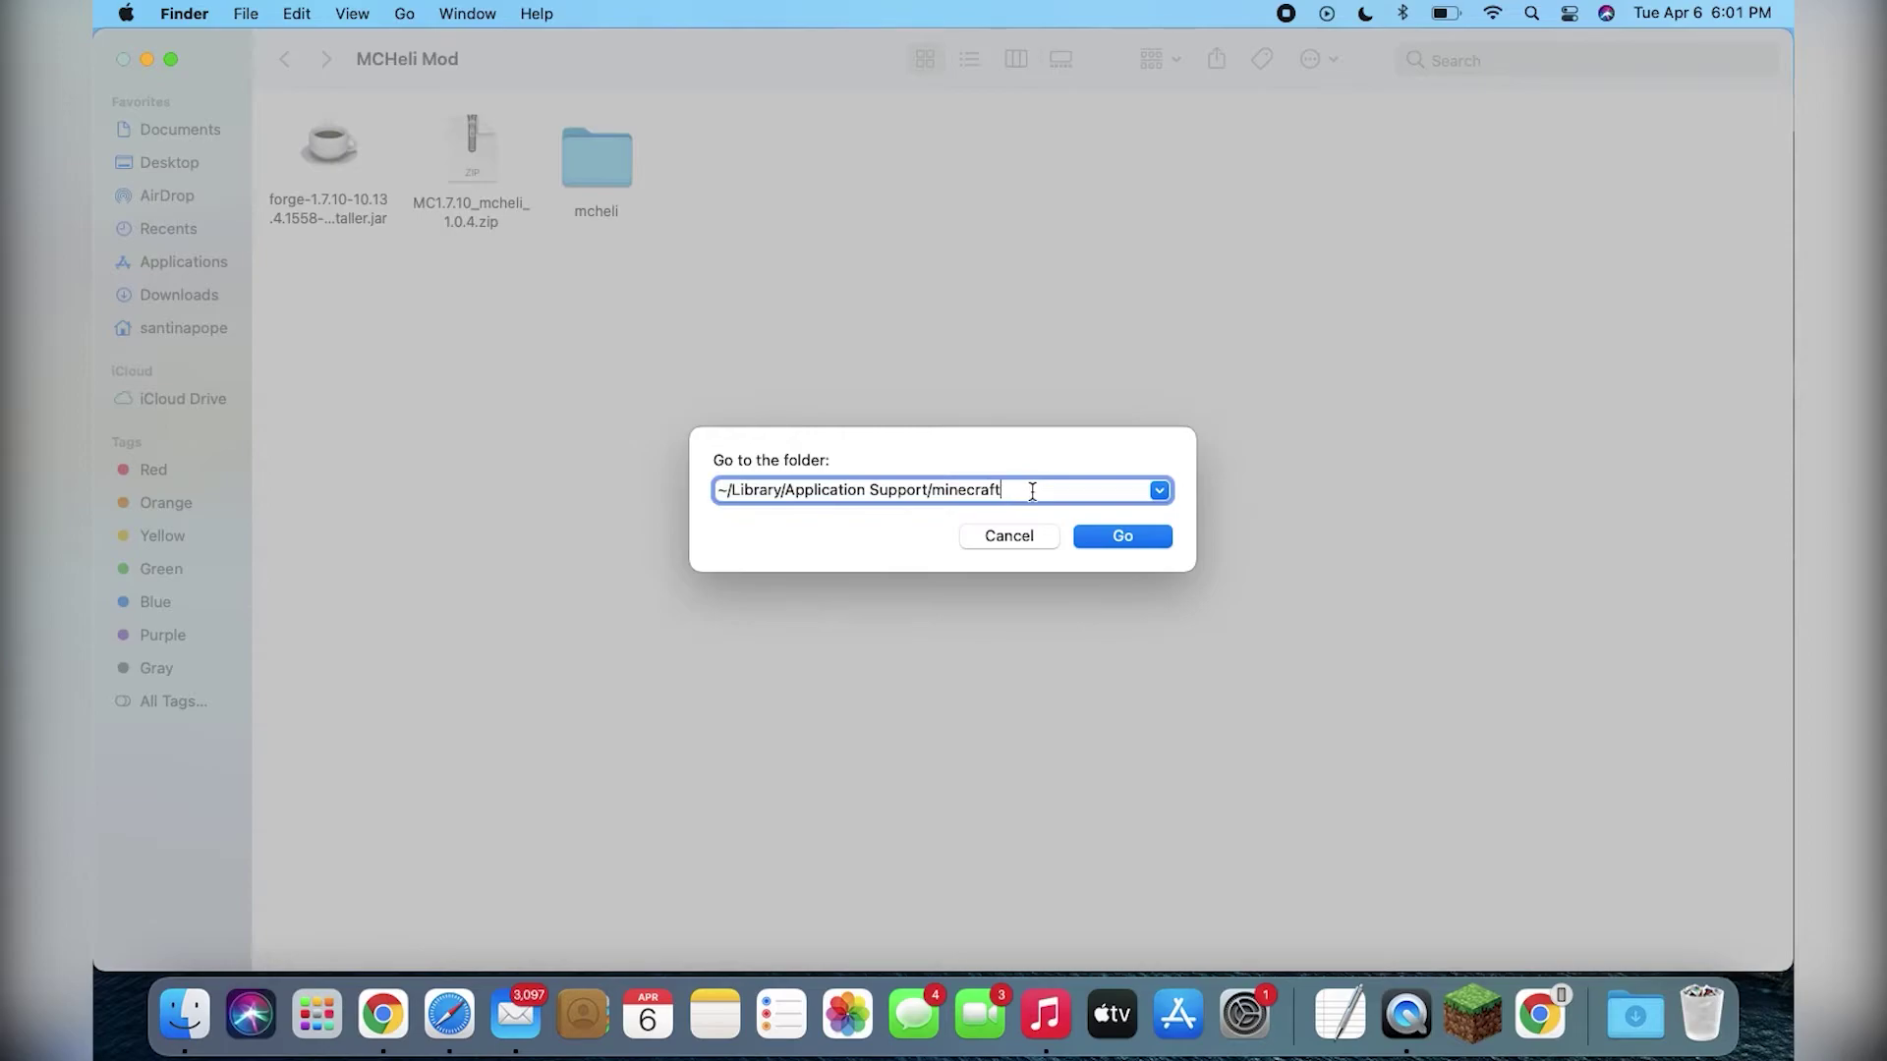
pyautogui.moveTo(1032, 492); pyautogui.dragTo(692, 481)
pyautogui.click(1022, 491)
pyautogui.click(1117, 538)
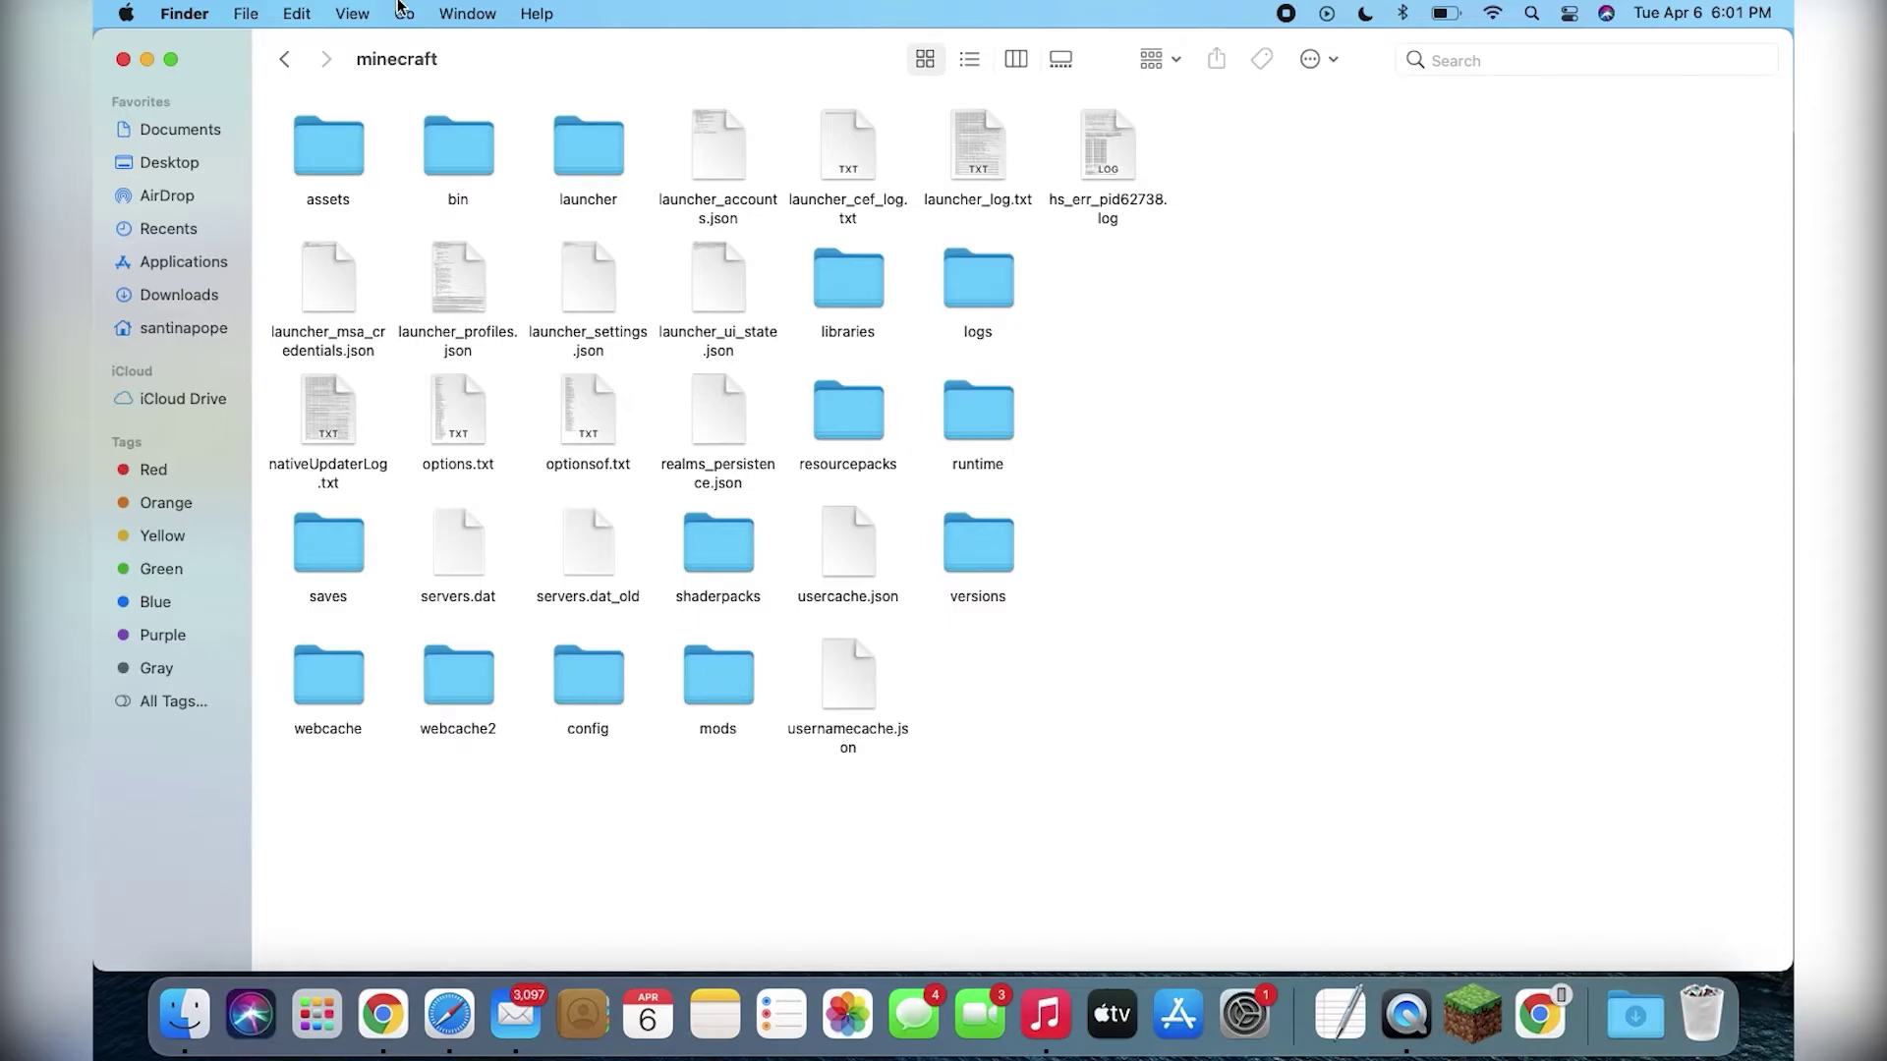
# - Copy the mcheli folder from the MCHeli Mod folder into the minecraft folder's mods folder
pyautogui.click(284, 61)
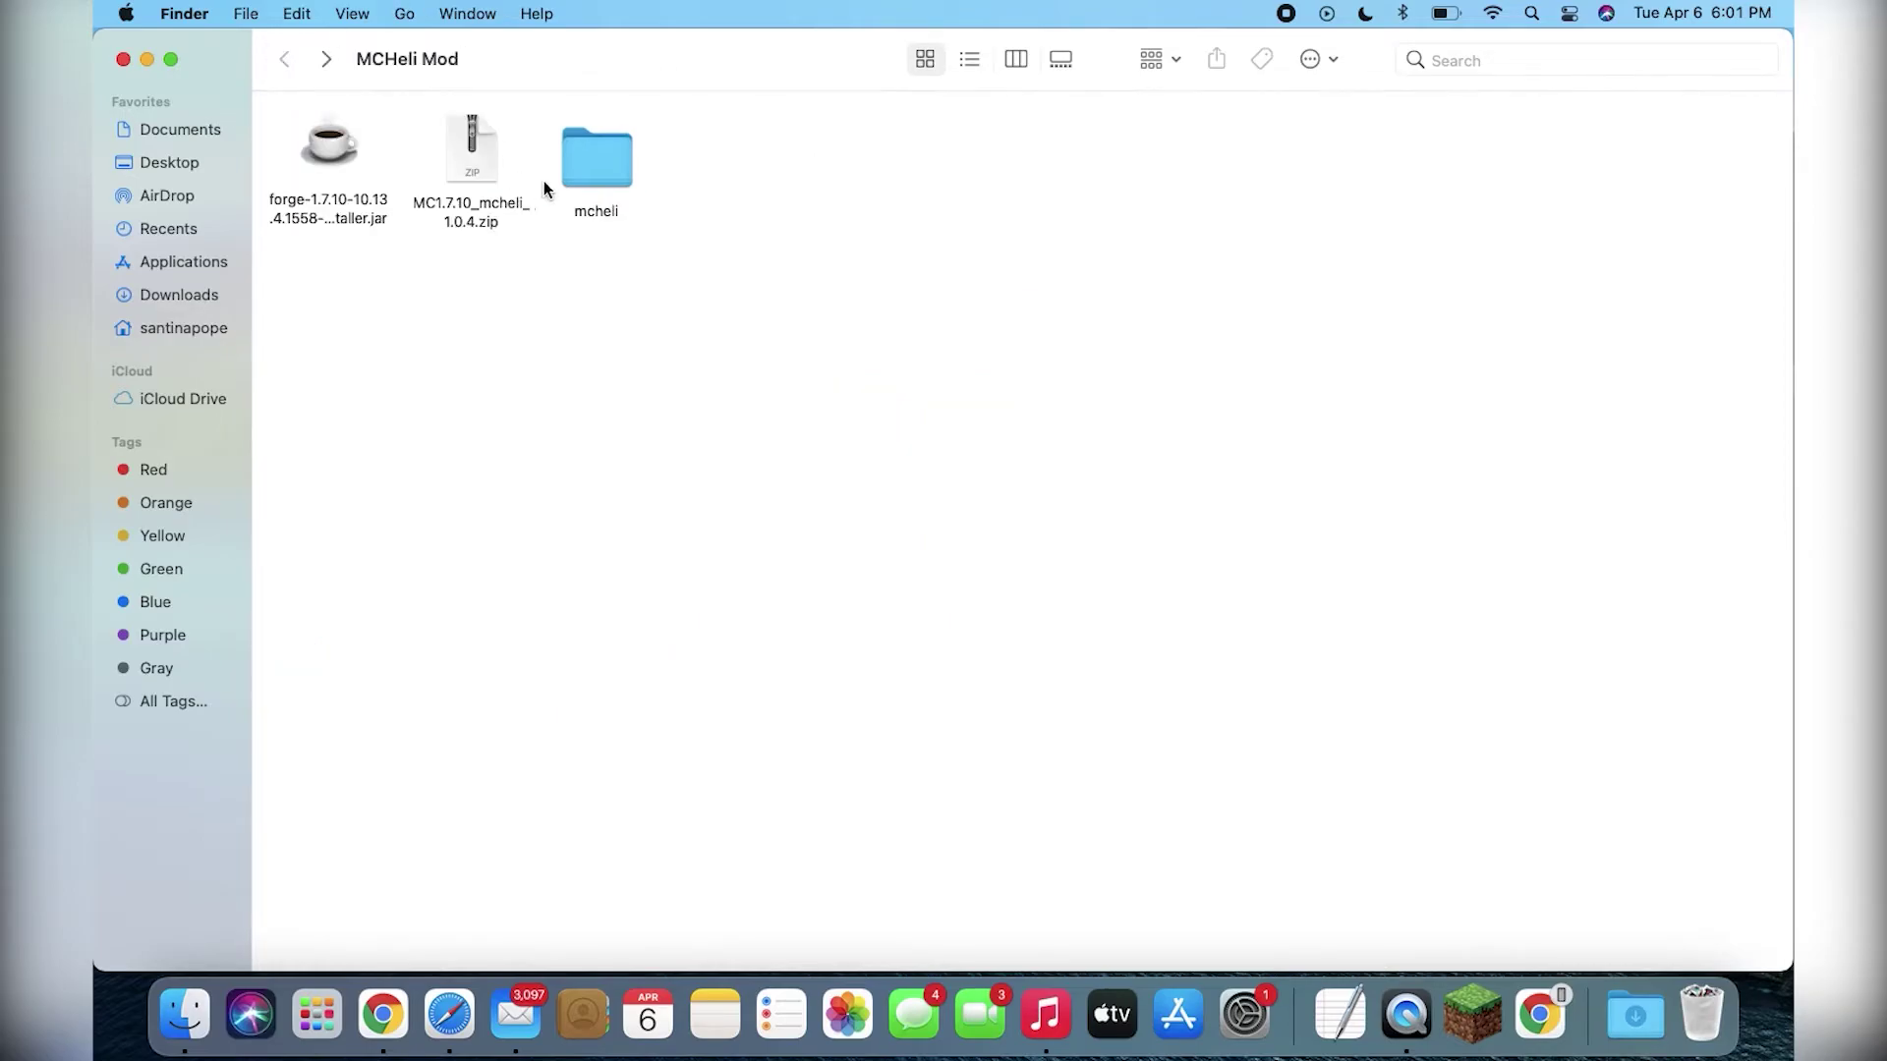
pyautogui.click(598, 163)
pyautogui.rightClick(598, 164)
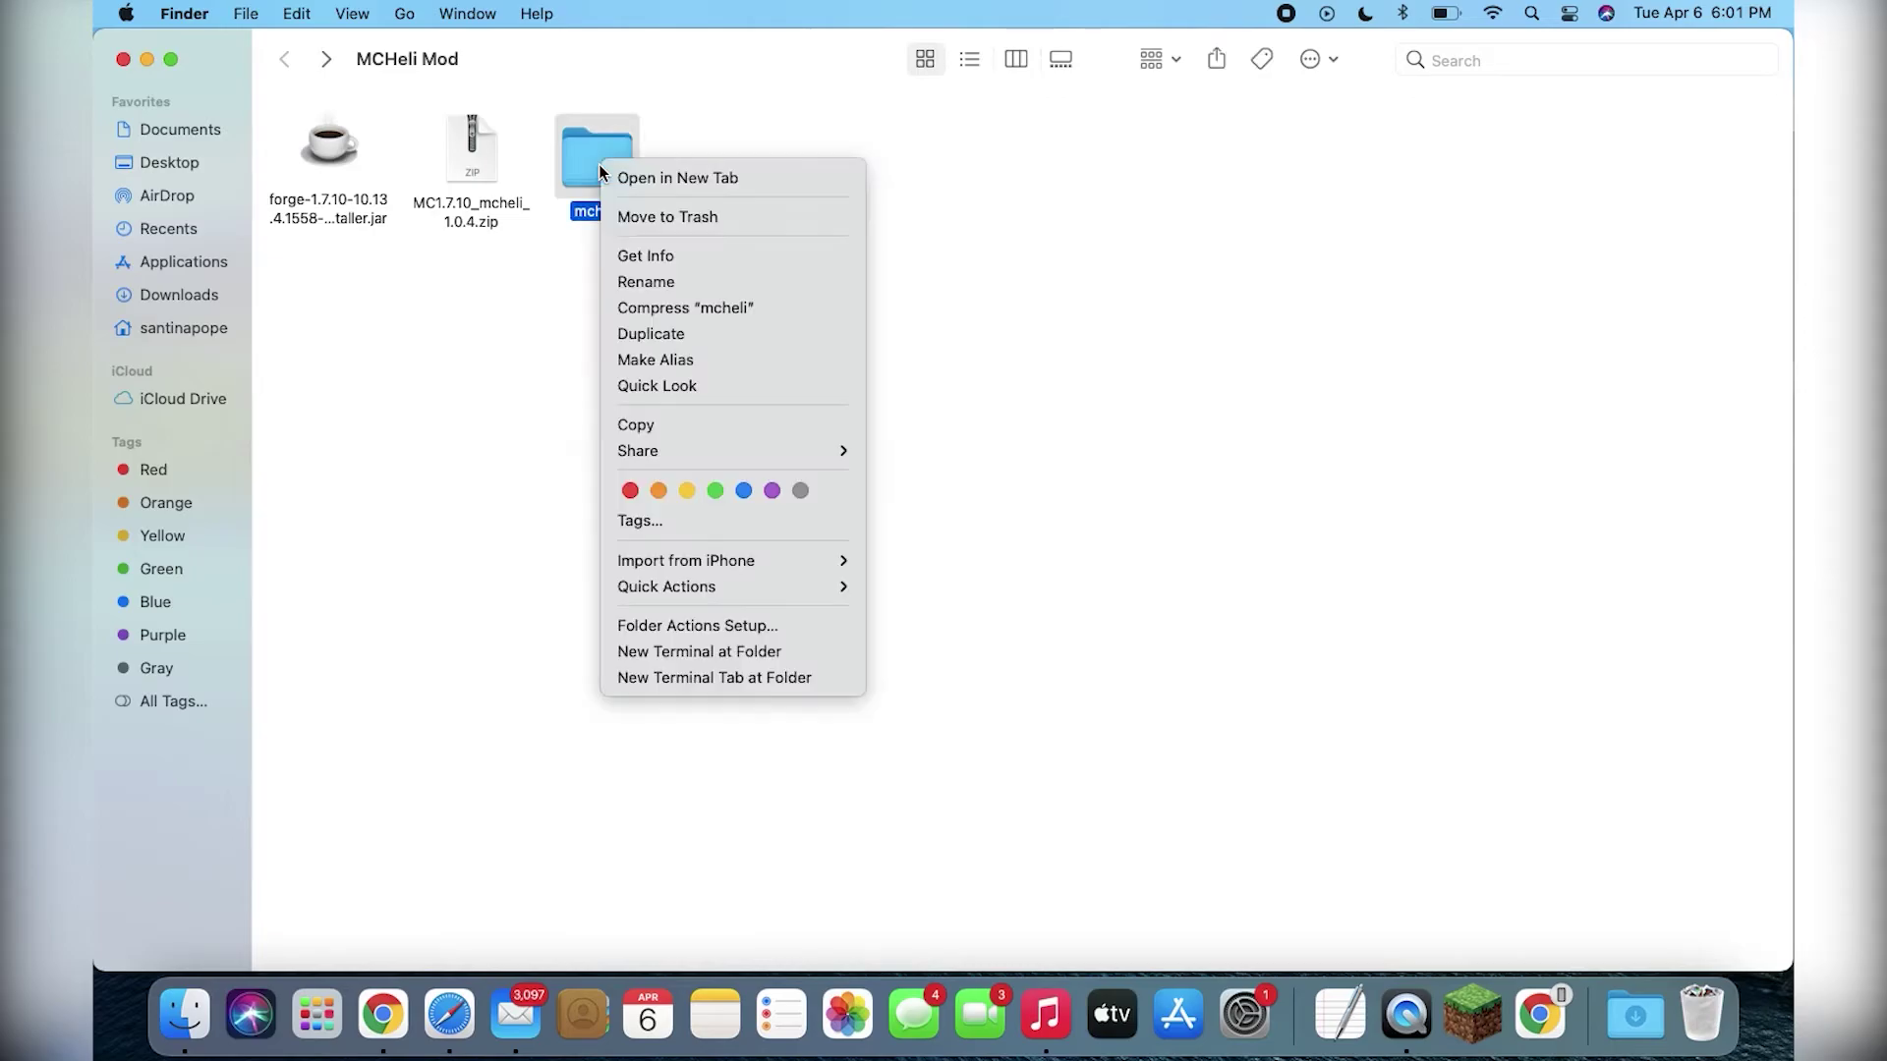
pyautogui.click(672, 421)
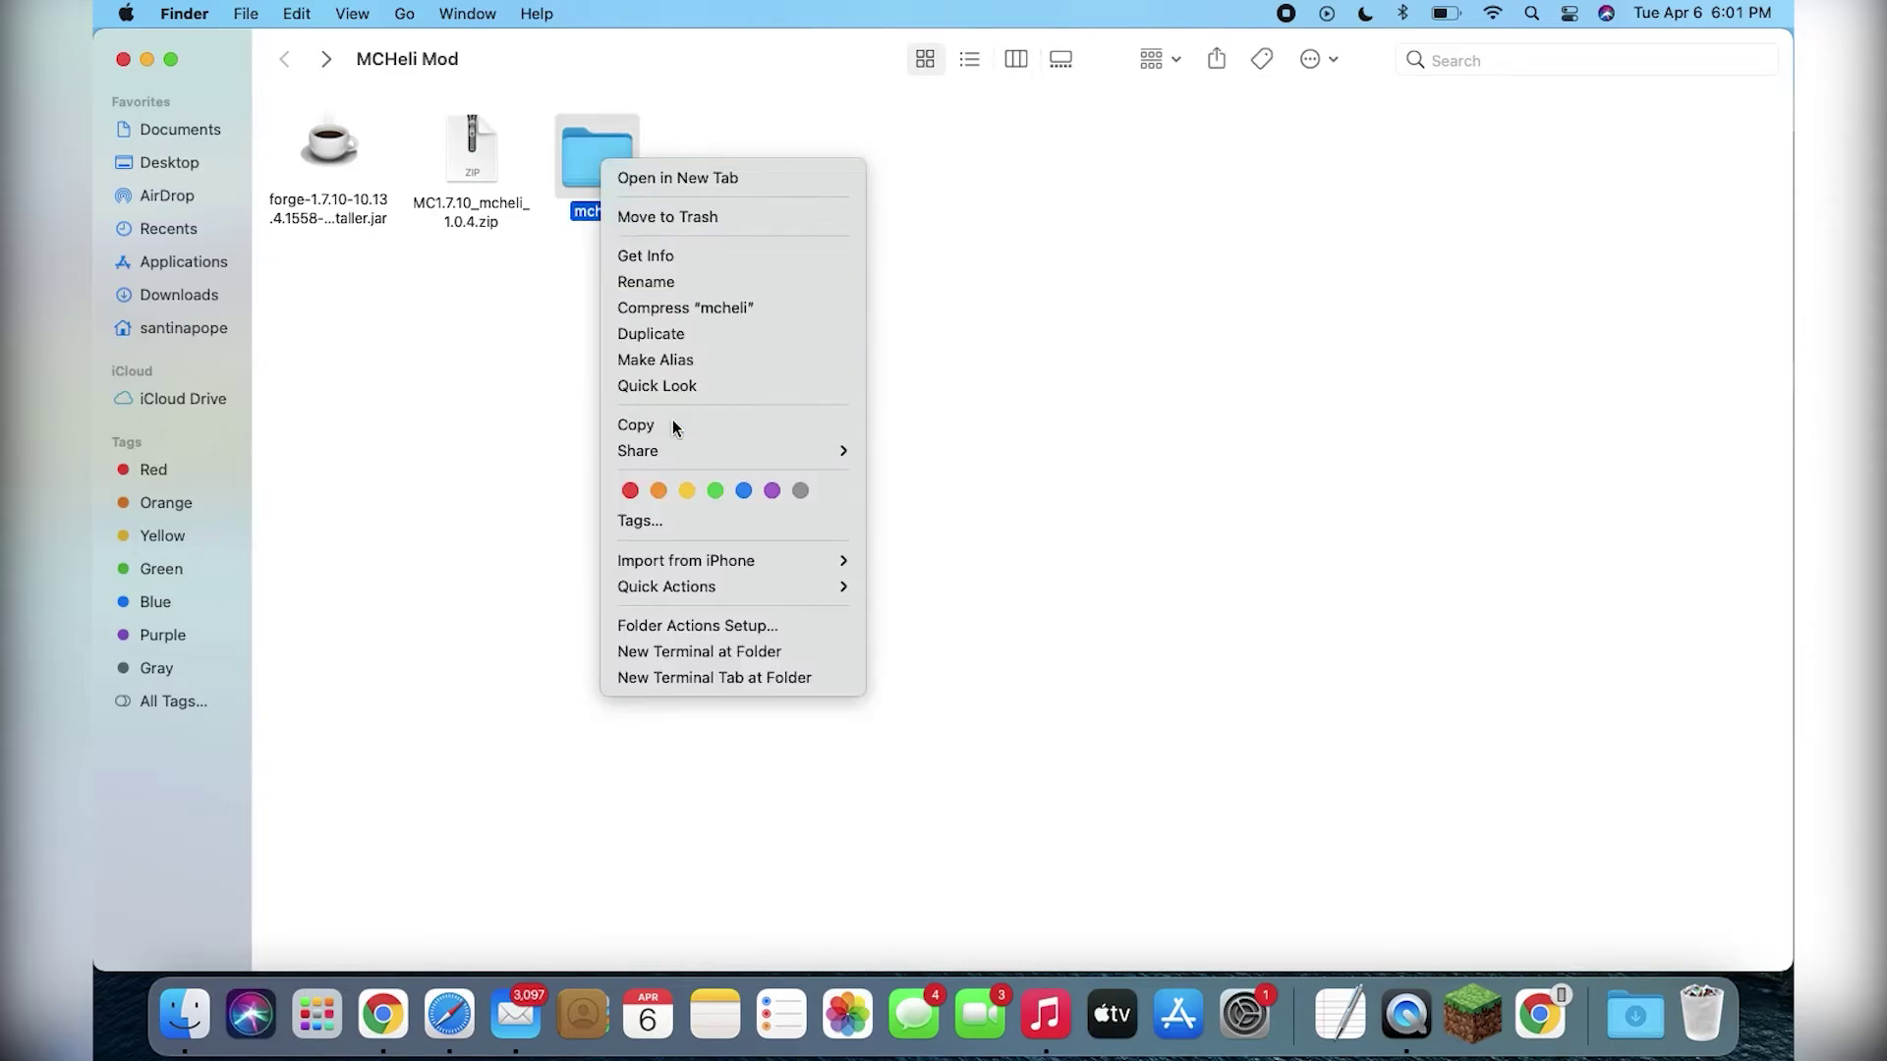
pyautogui.click(325, 59)
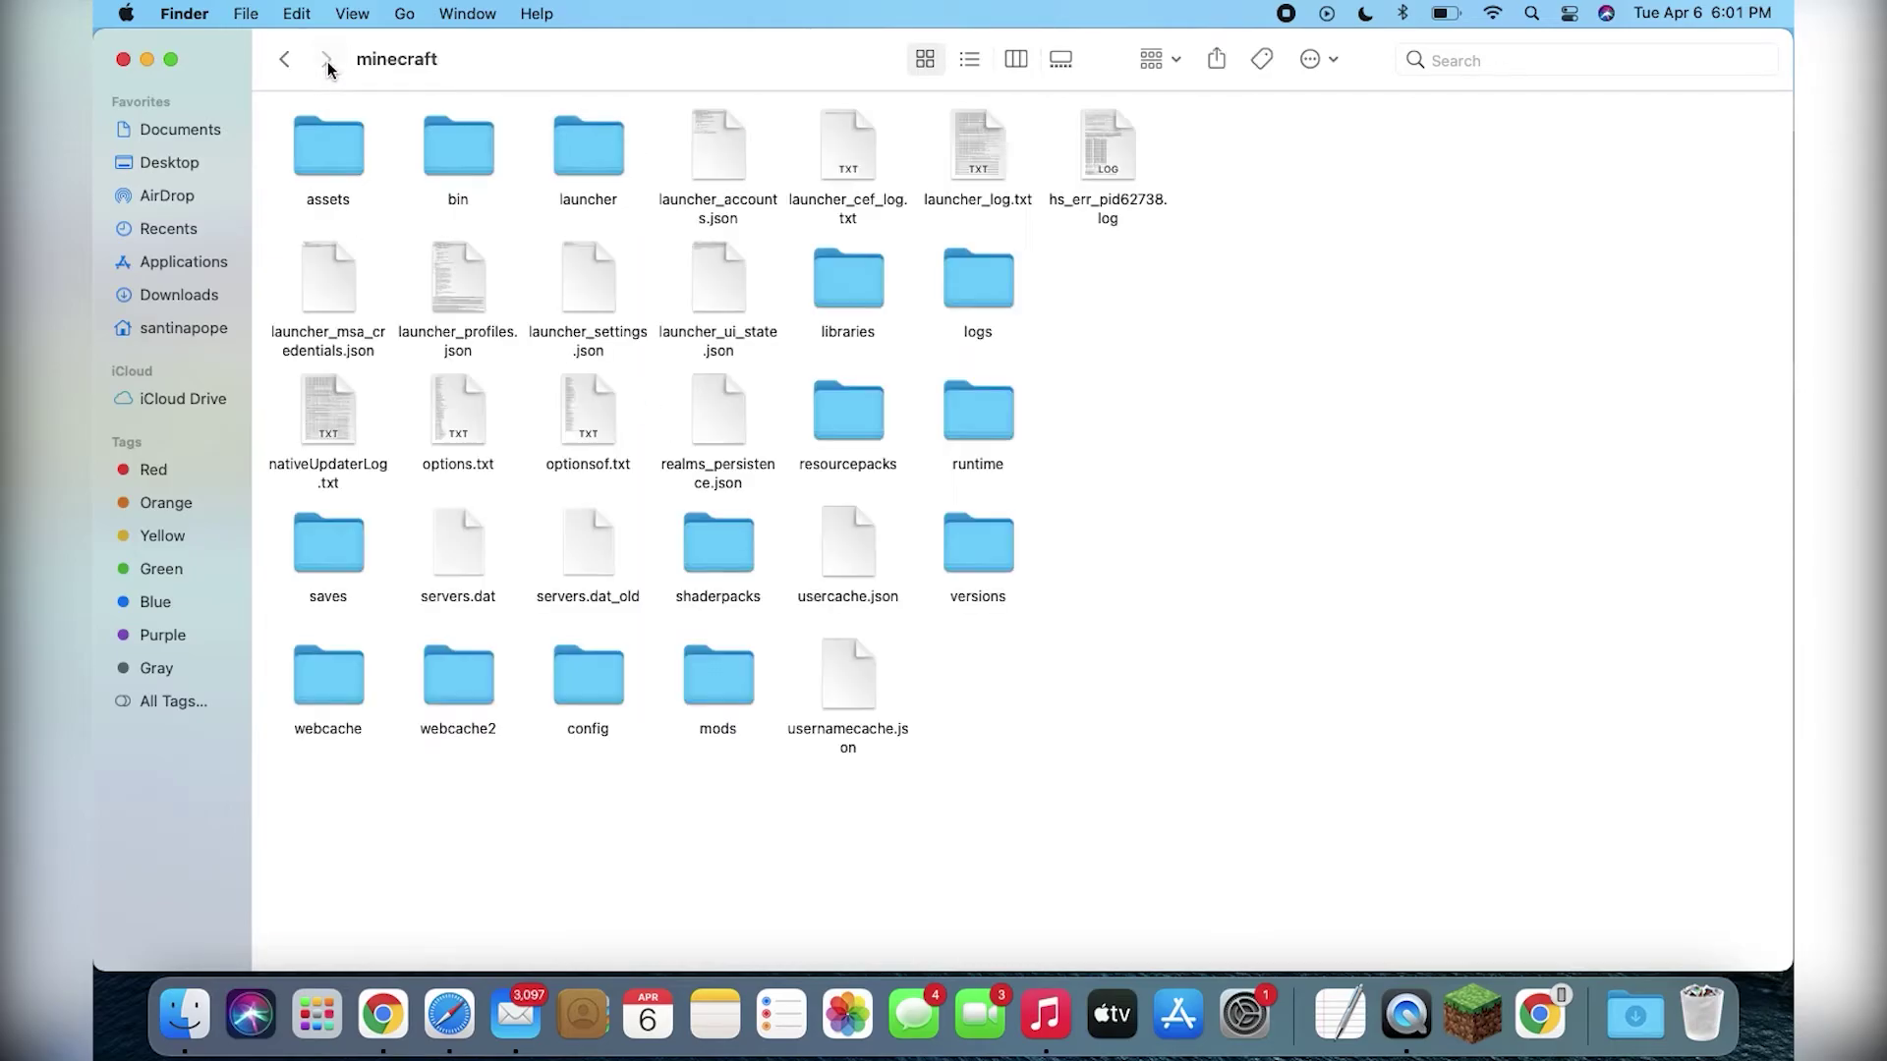
pyautogui.doubleClick(725, 693)
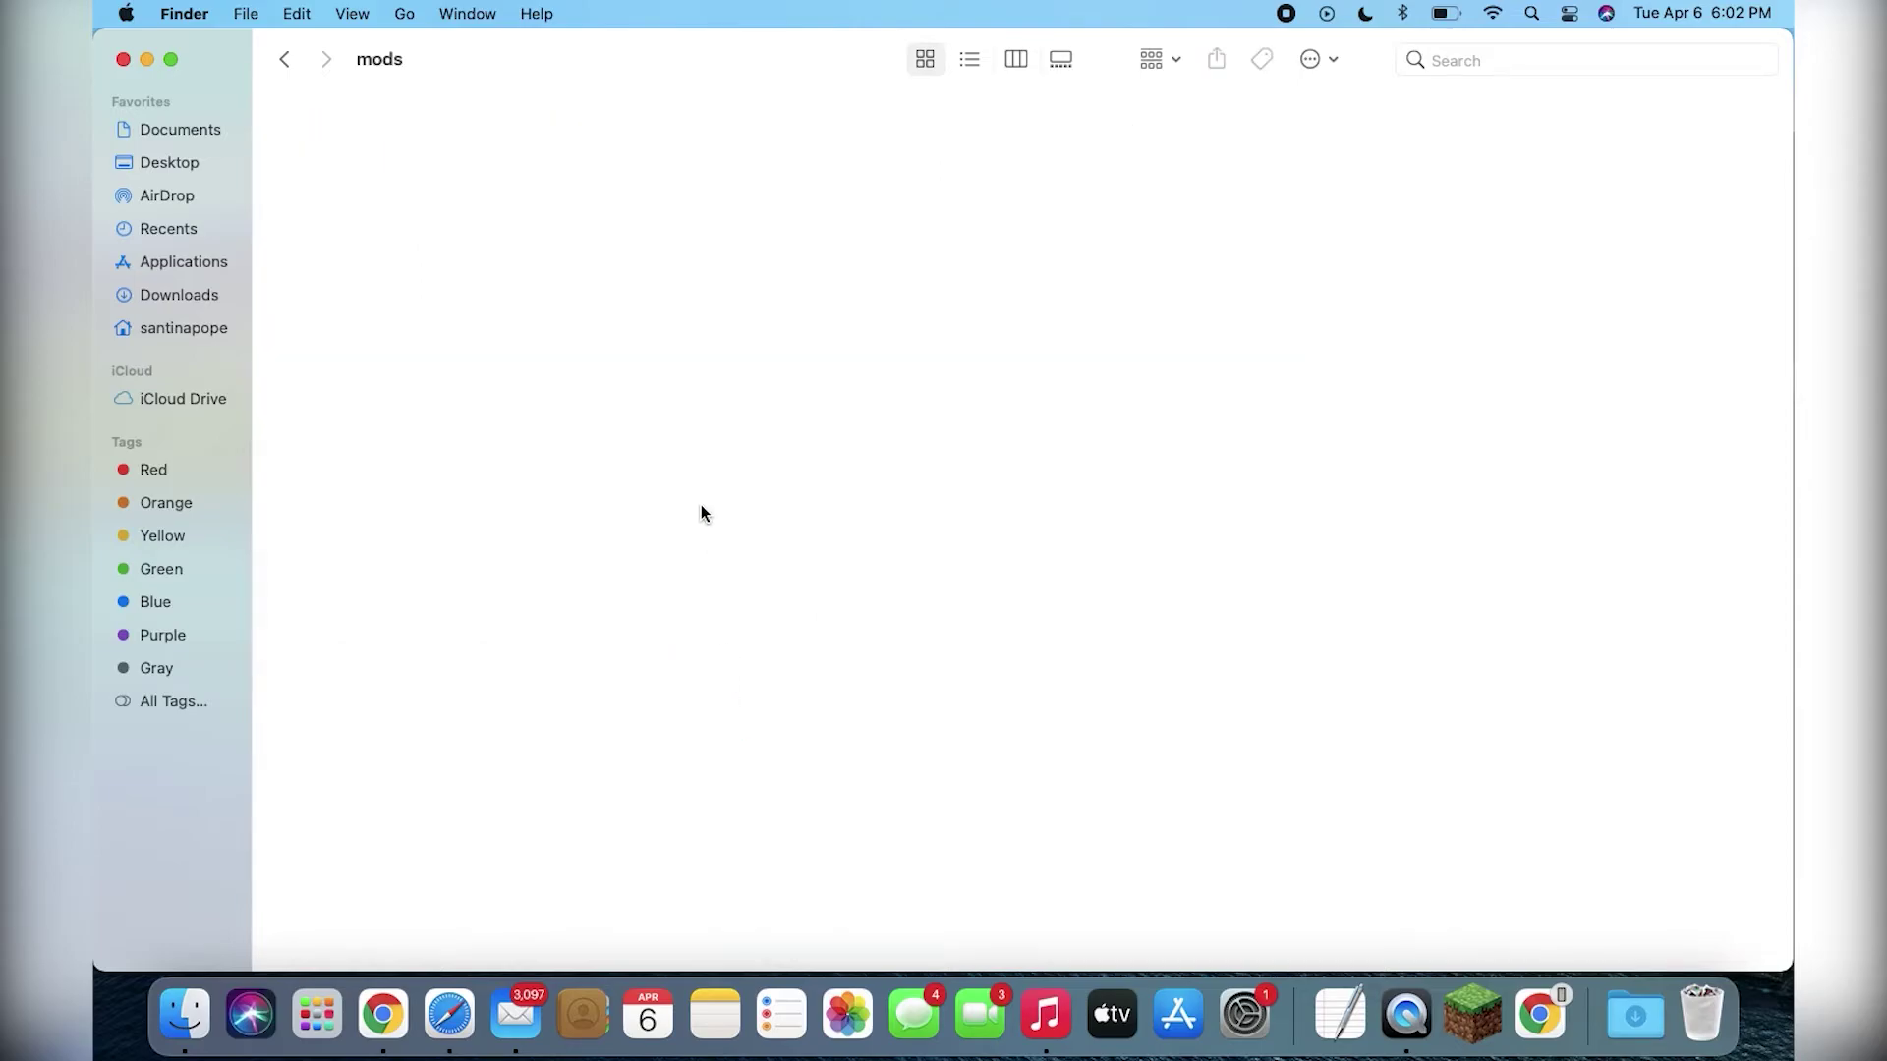
pyautogui.press('super+v')
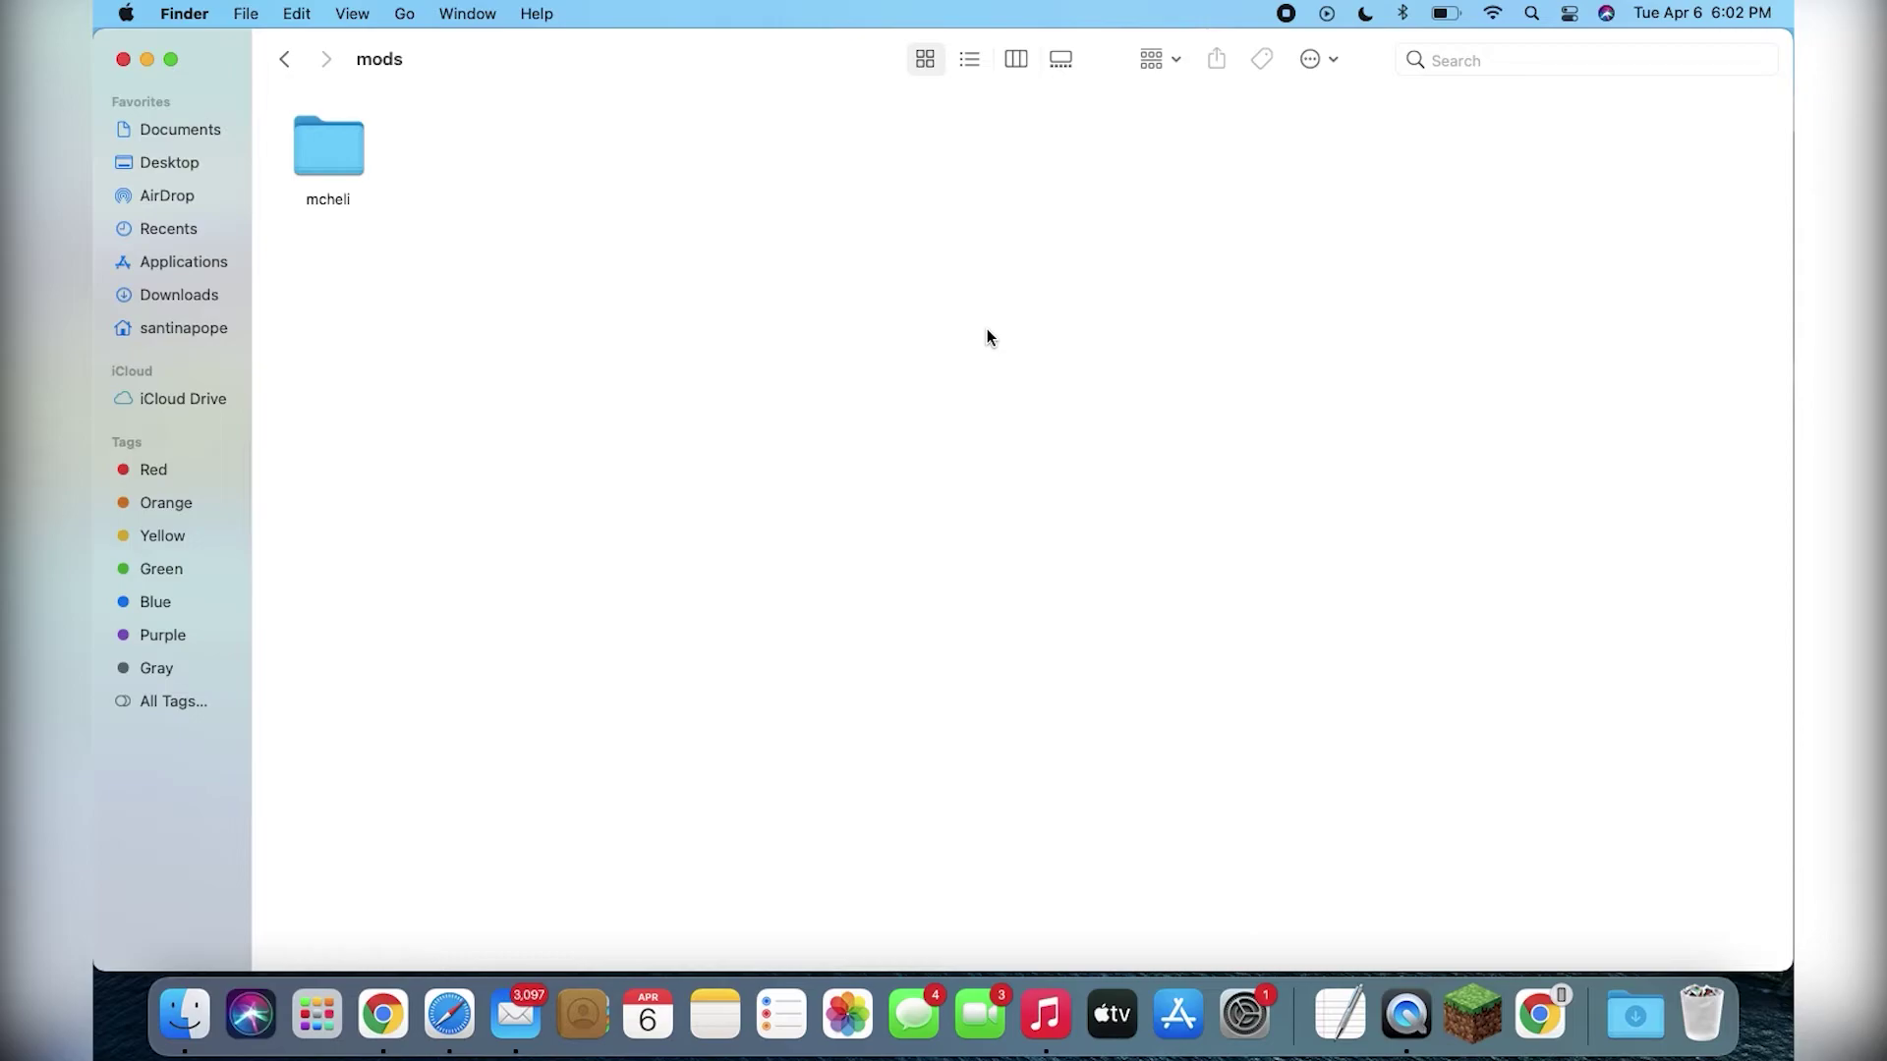
# - Switch to the Minecraft Launcher to start the Forge installation, and reopen Minecraft from the problem report
pyautogui.click(1472, 1012)
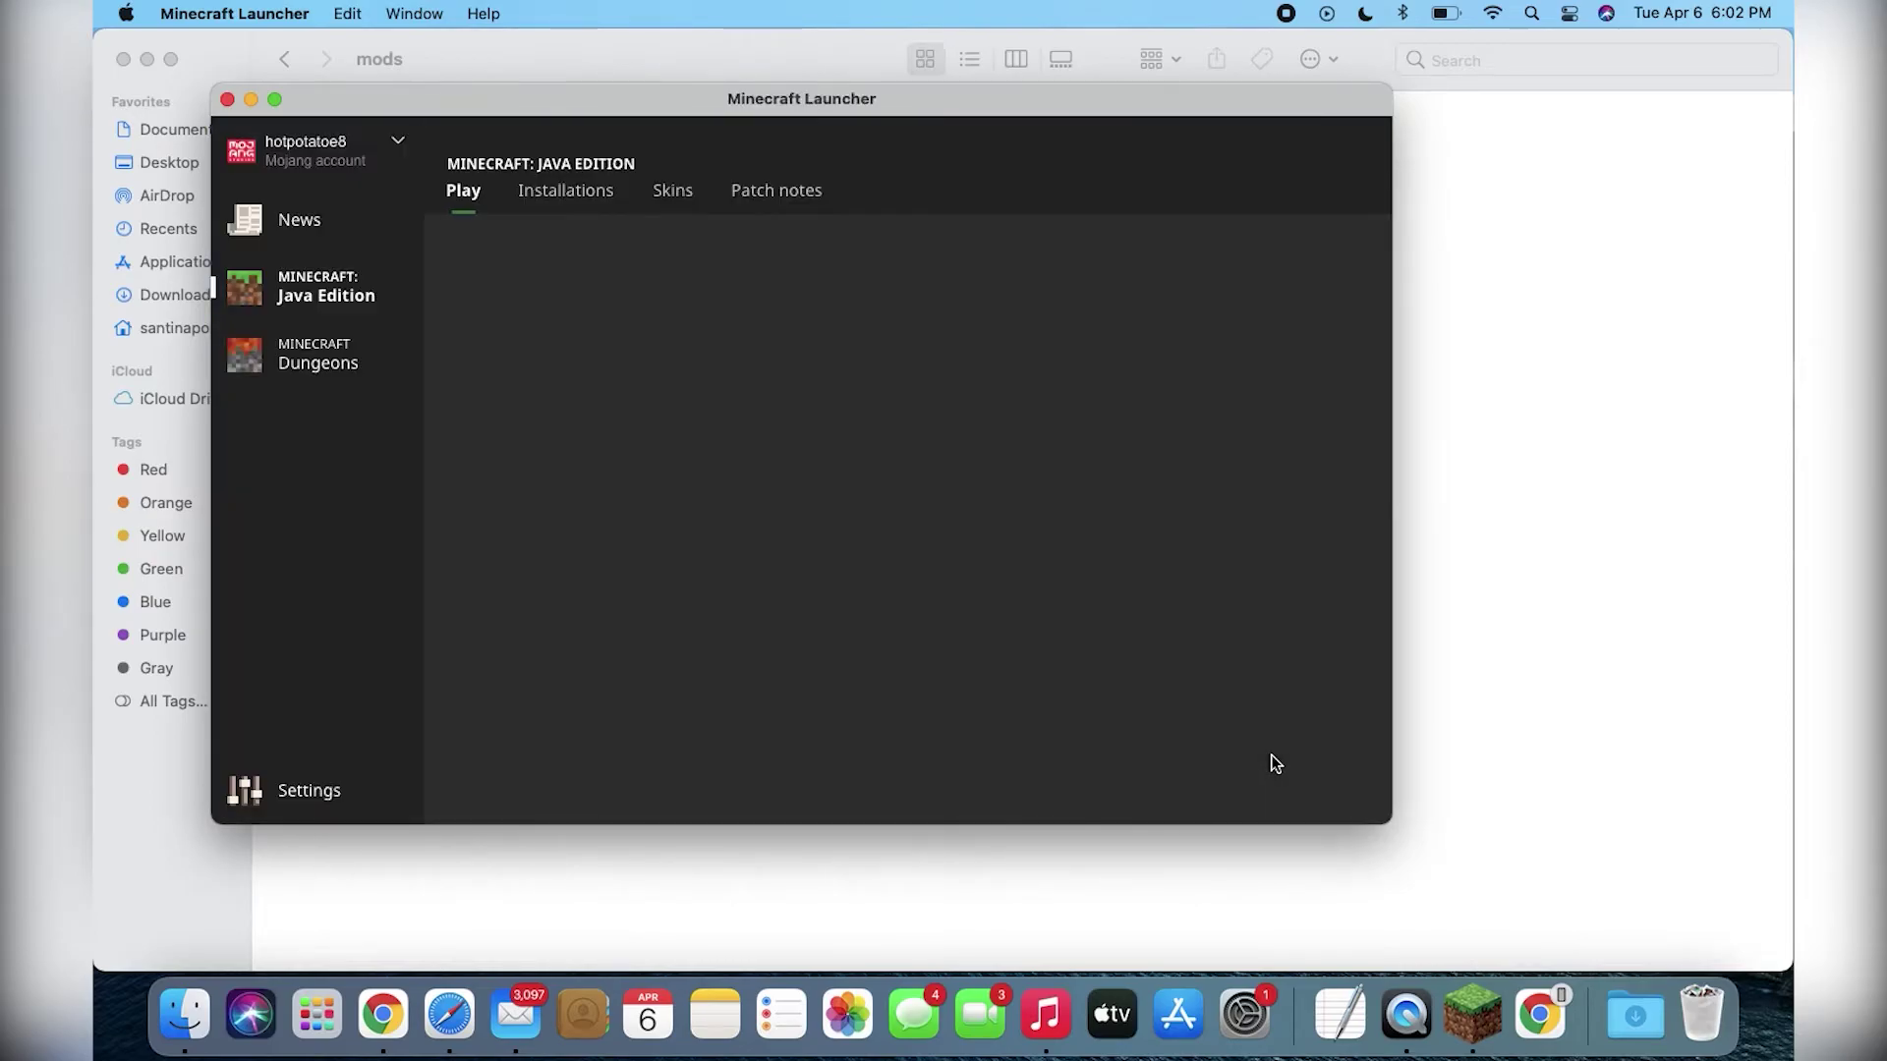
pyautogui.click(912, 683)
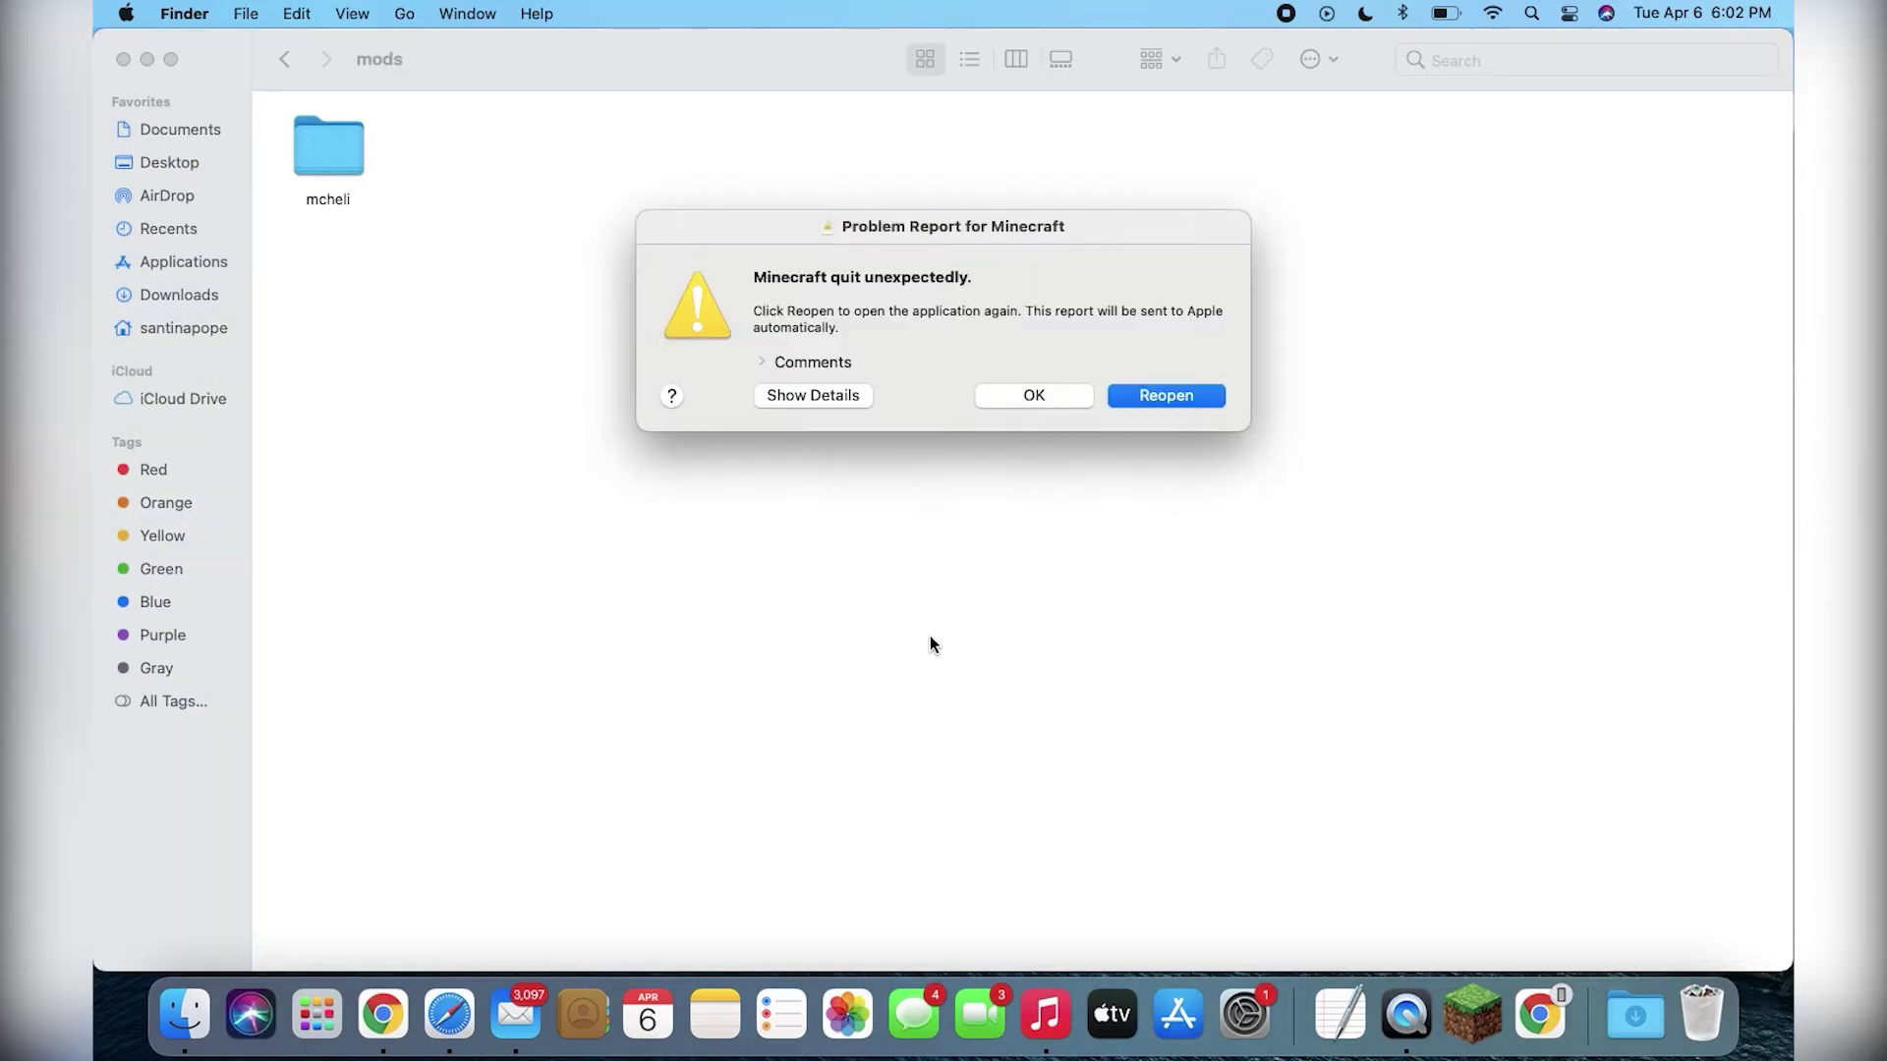
pyautogui.click(1170, 399)
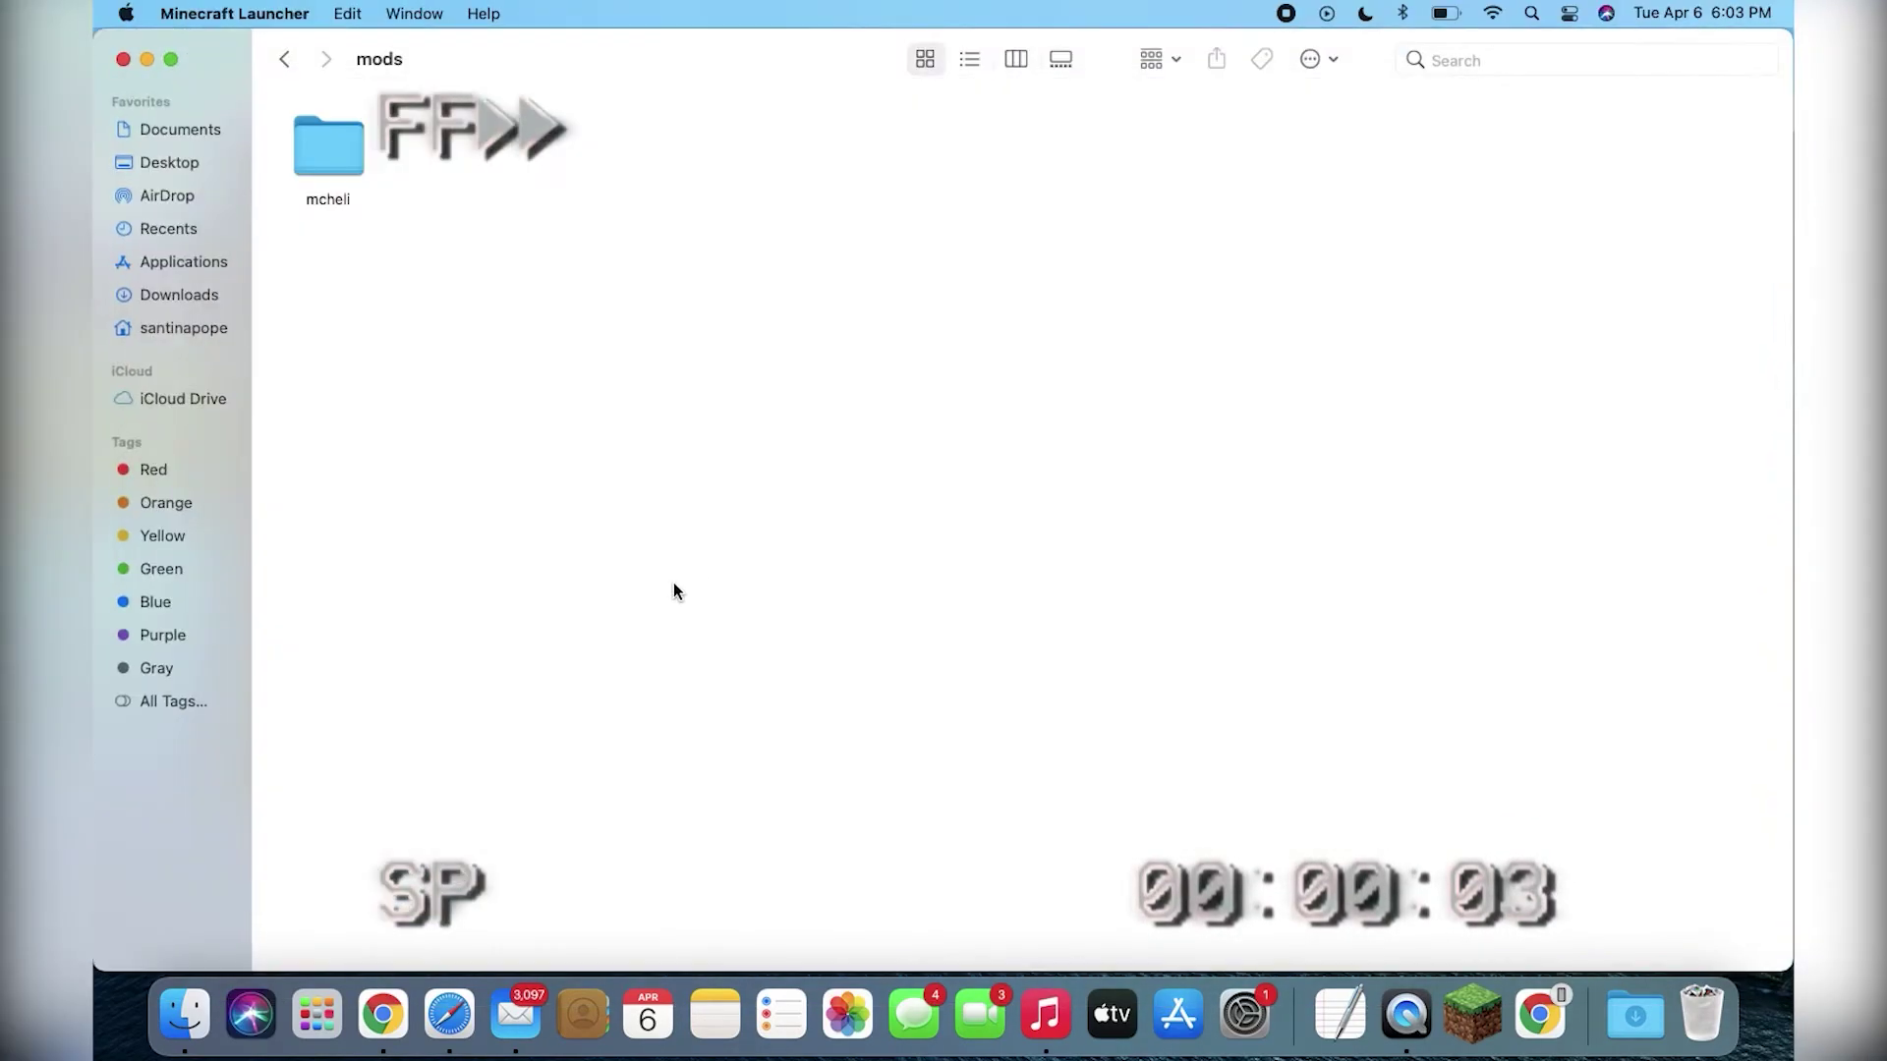
# - Start the Forge 1.7.10 installation from the launcher without reopening java's old windows, and enlarge the game window to fill the screen
pyautogui.hotkey('ctrl', 'Up')
pyautogui.click(607, 398)
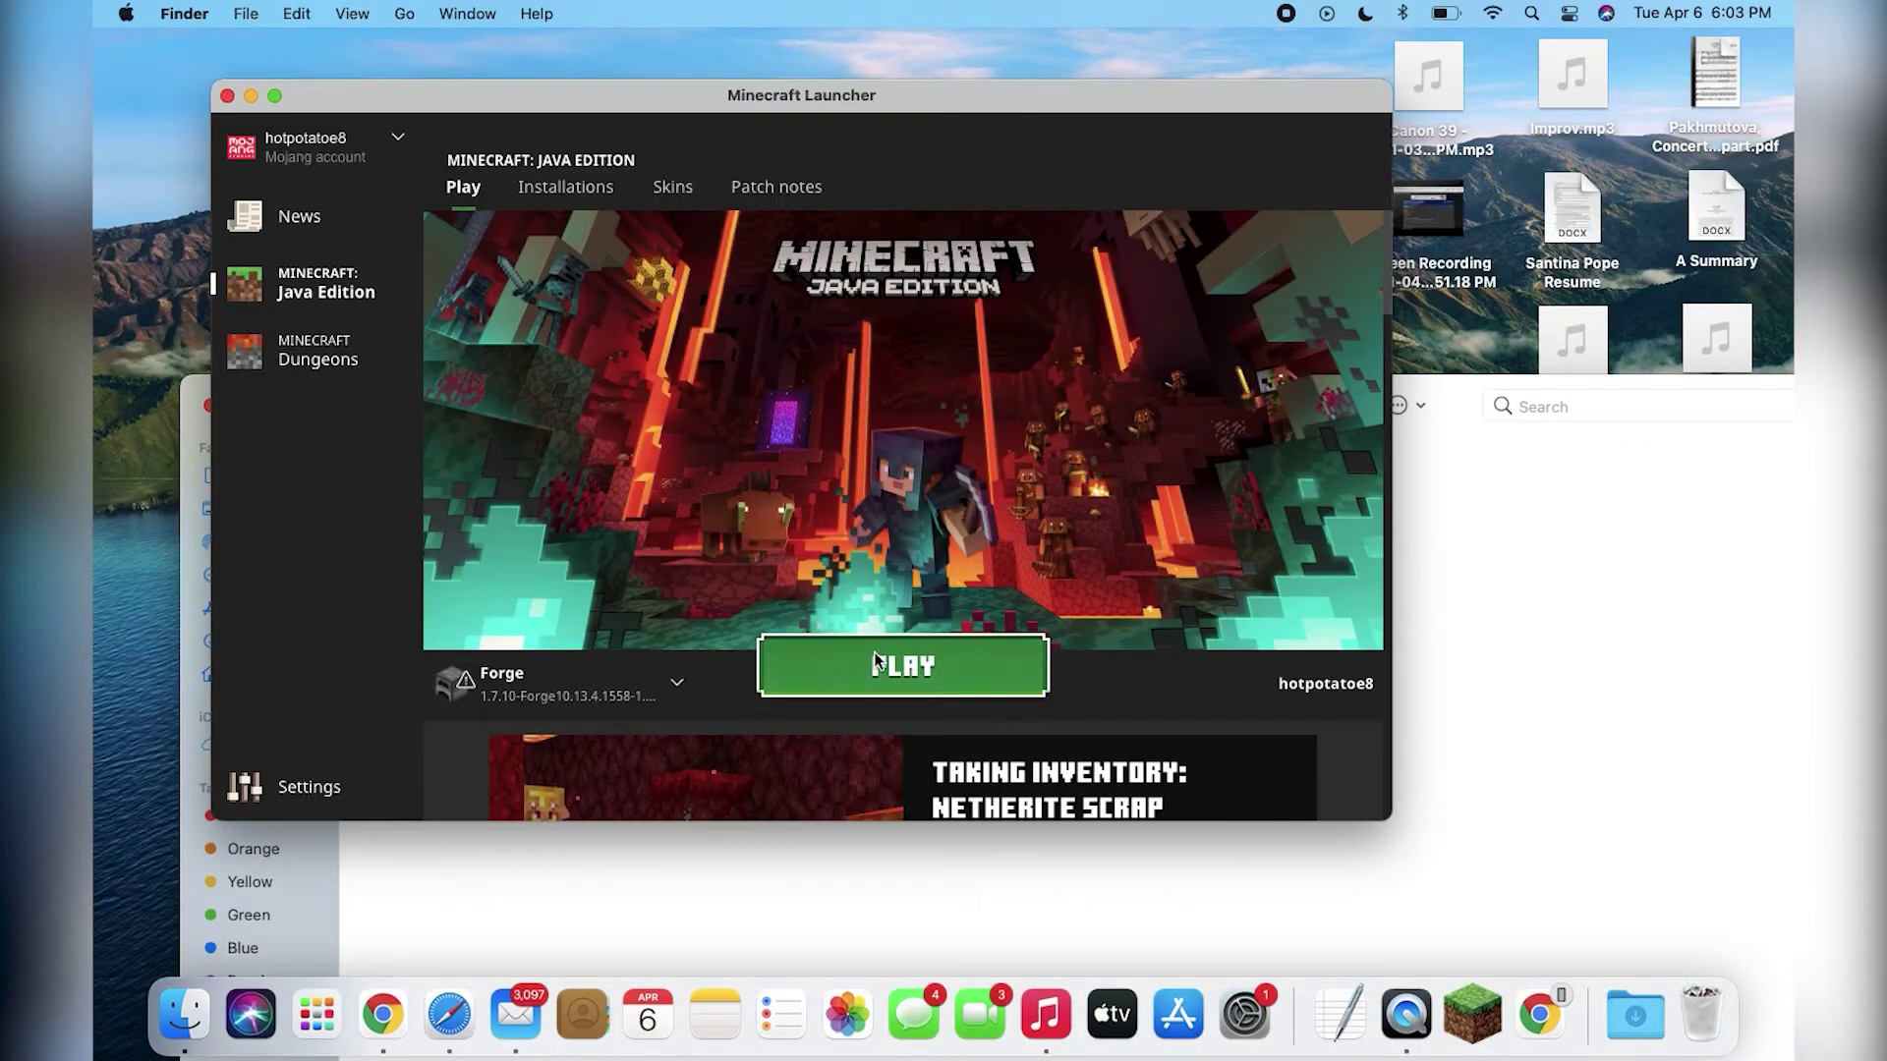
pyautogui.click(844, 654)
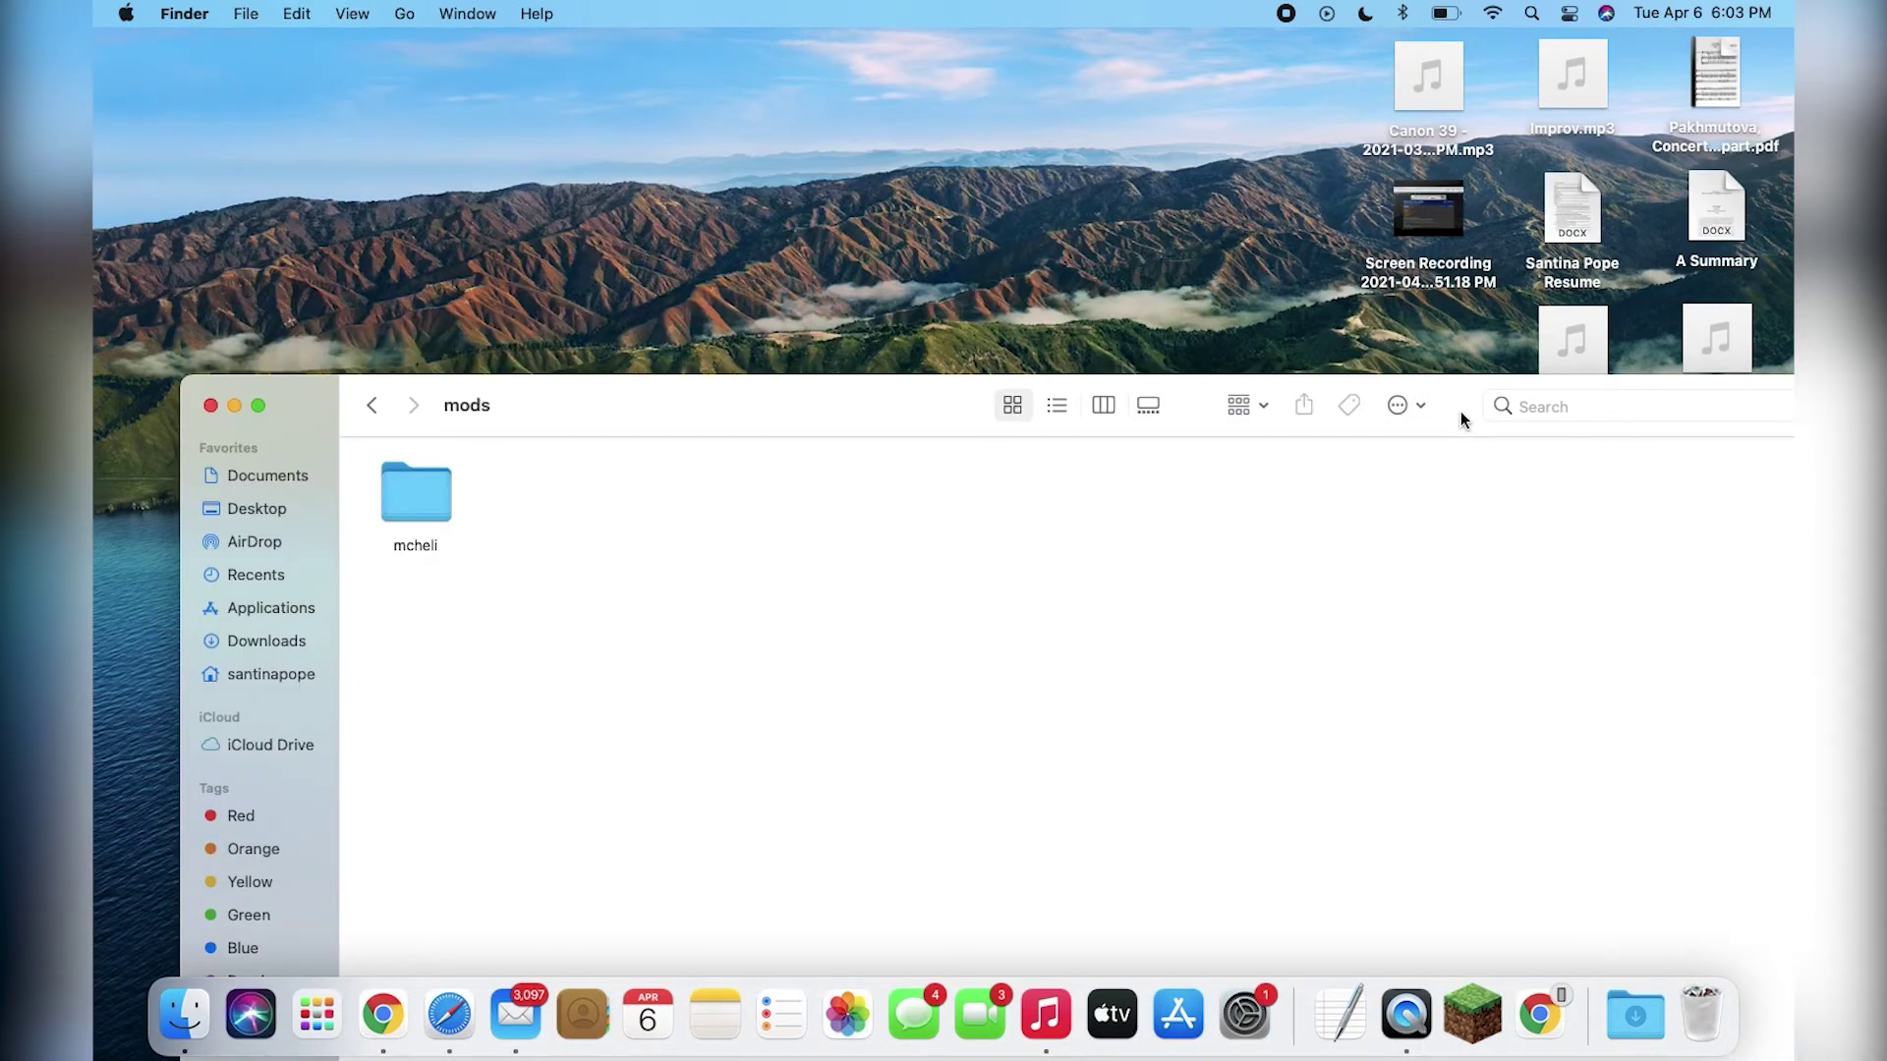
pyautogui.moveTo(1462, 420); pyautogui.dragTo(1374, 43)
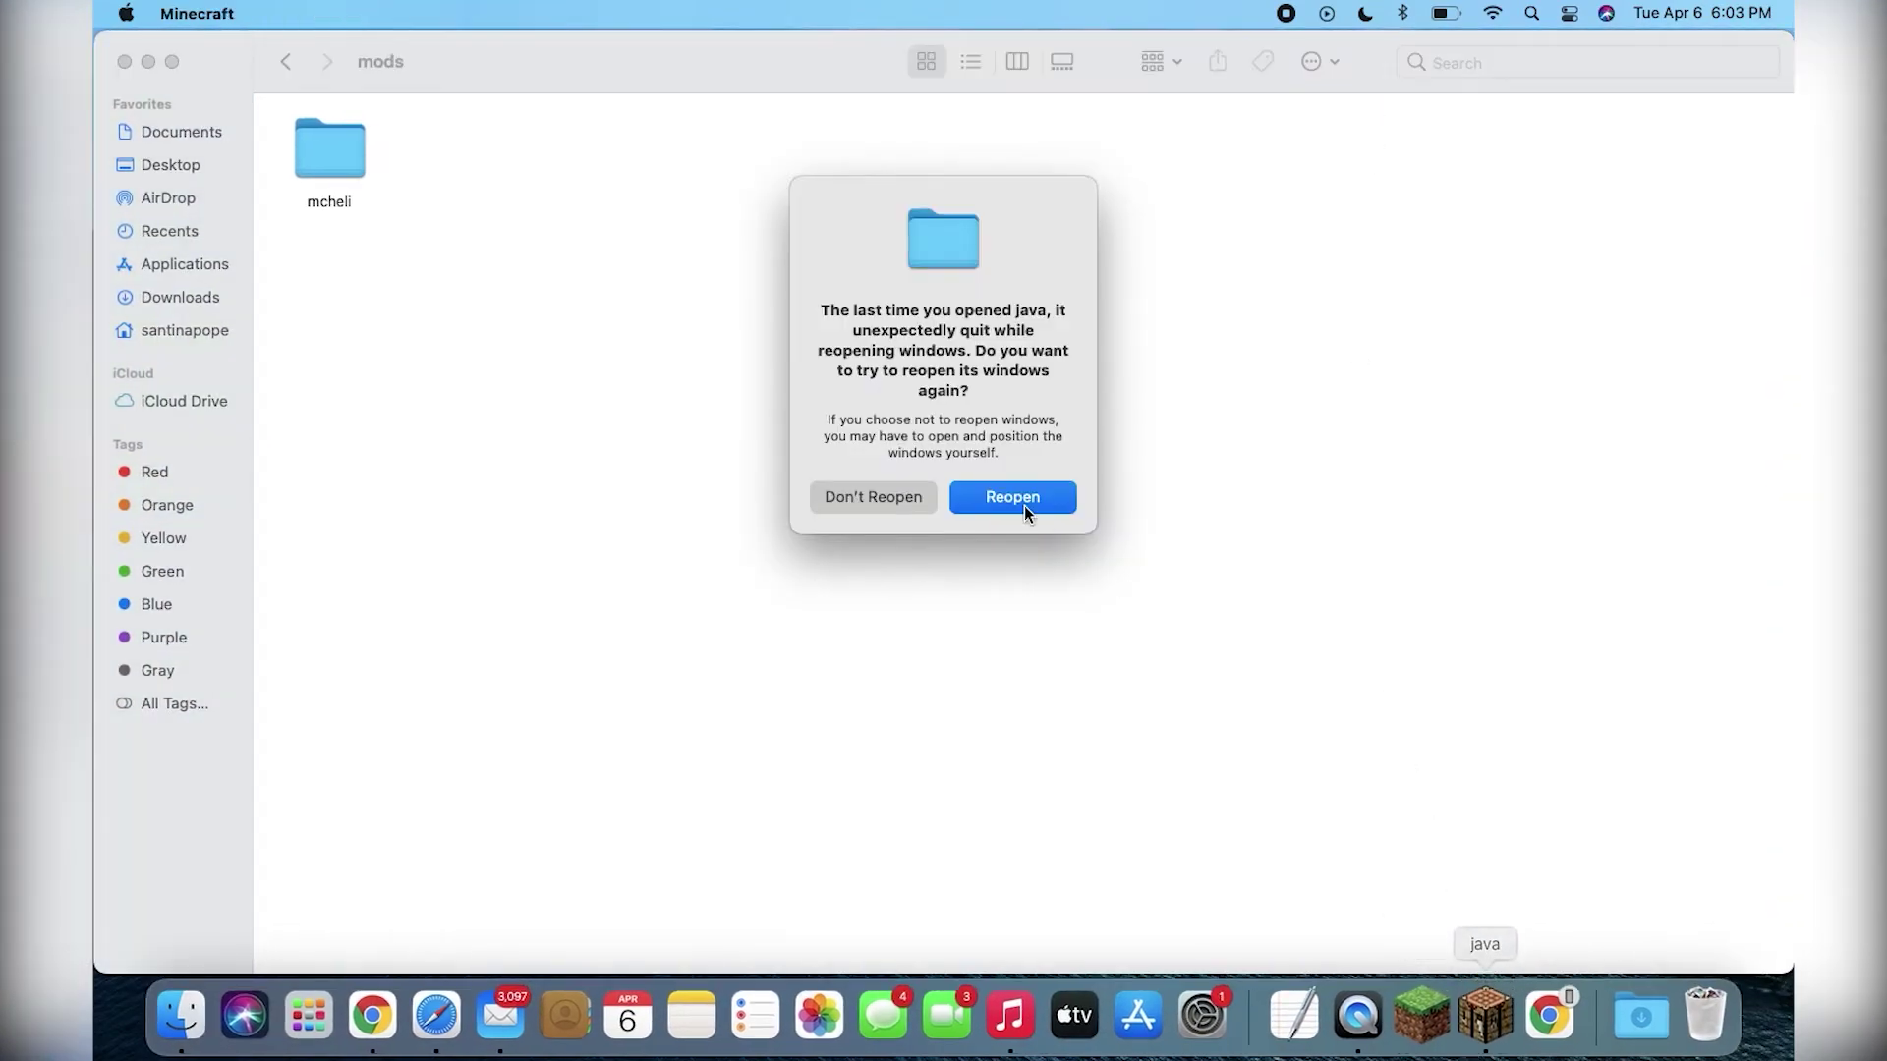
pyautogui.click(902, 502)
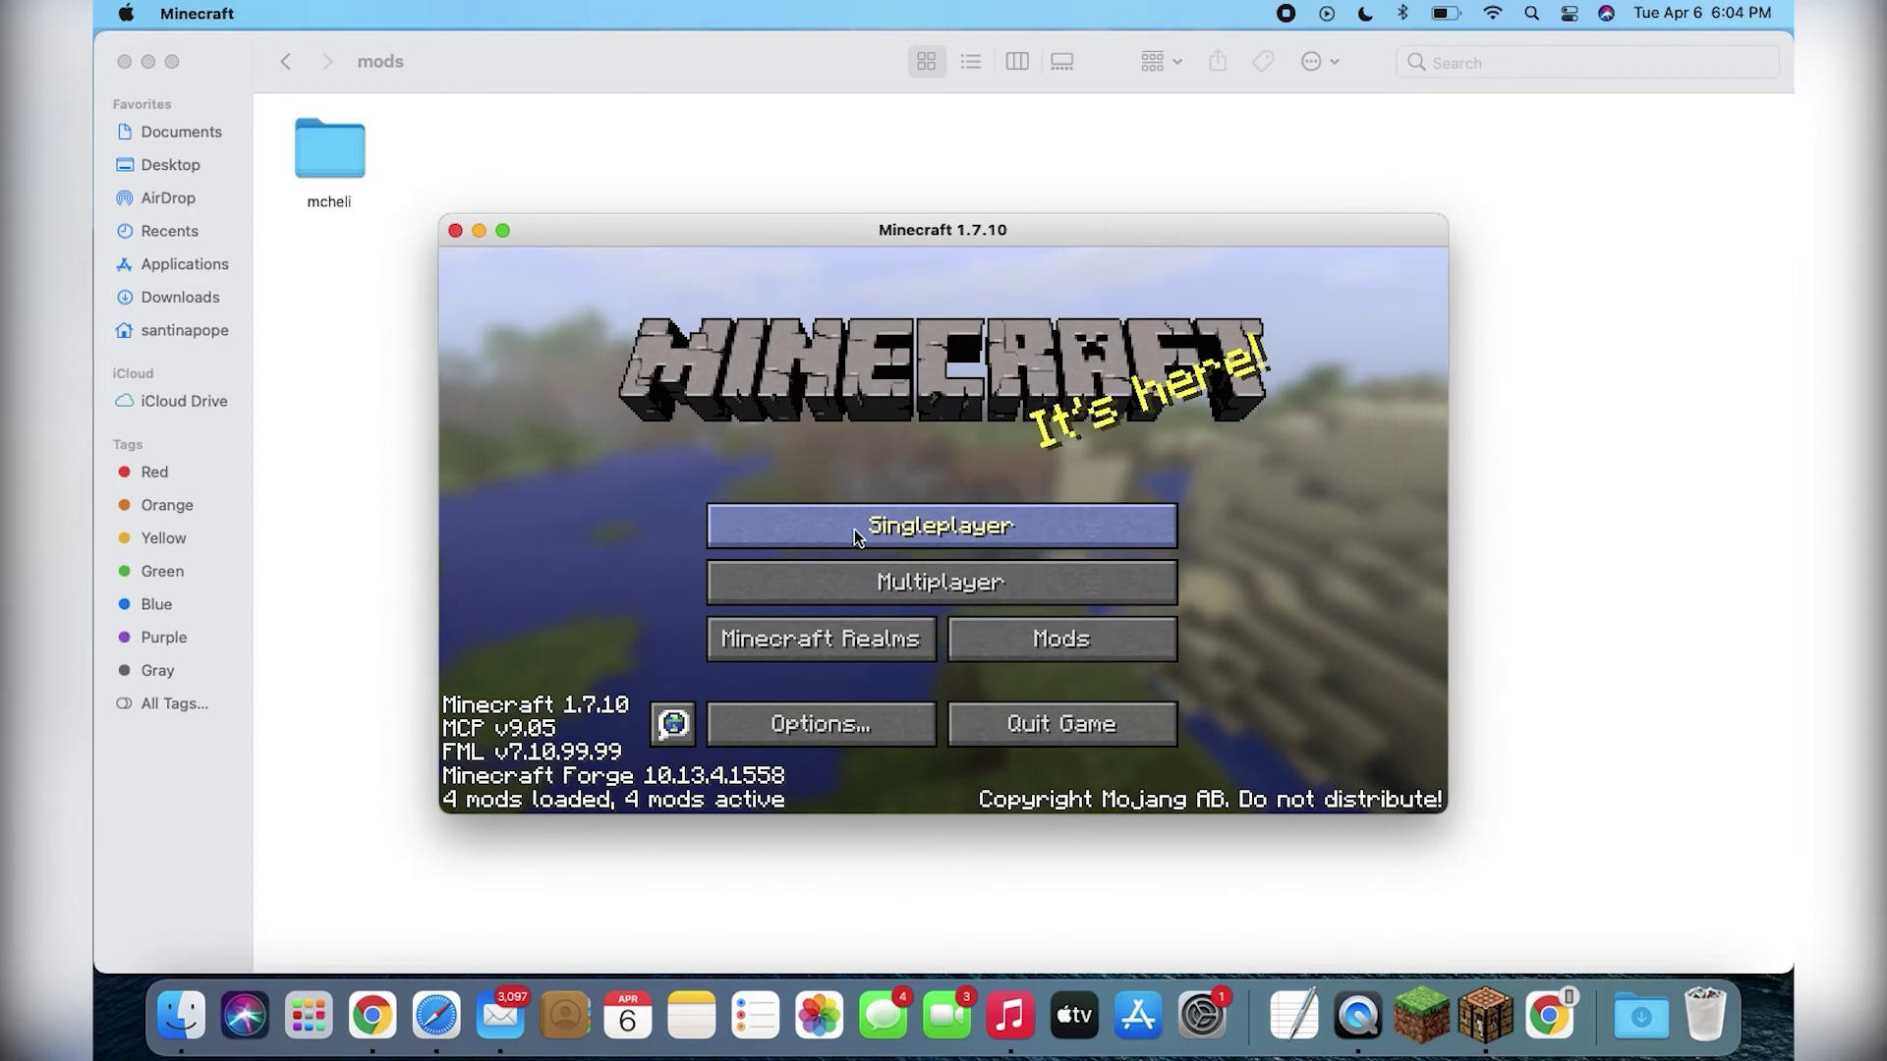
pyautogui.doubleClick(895, 239)
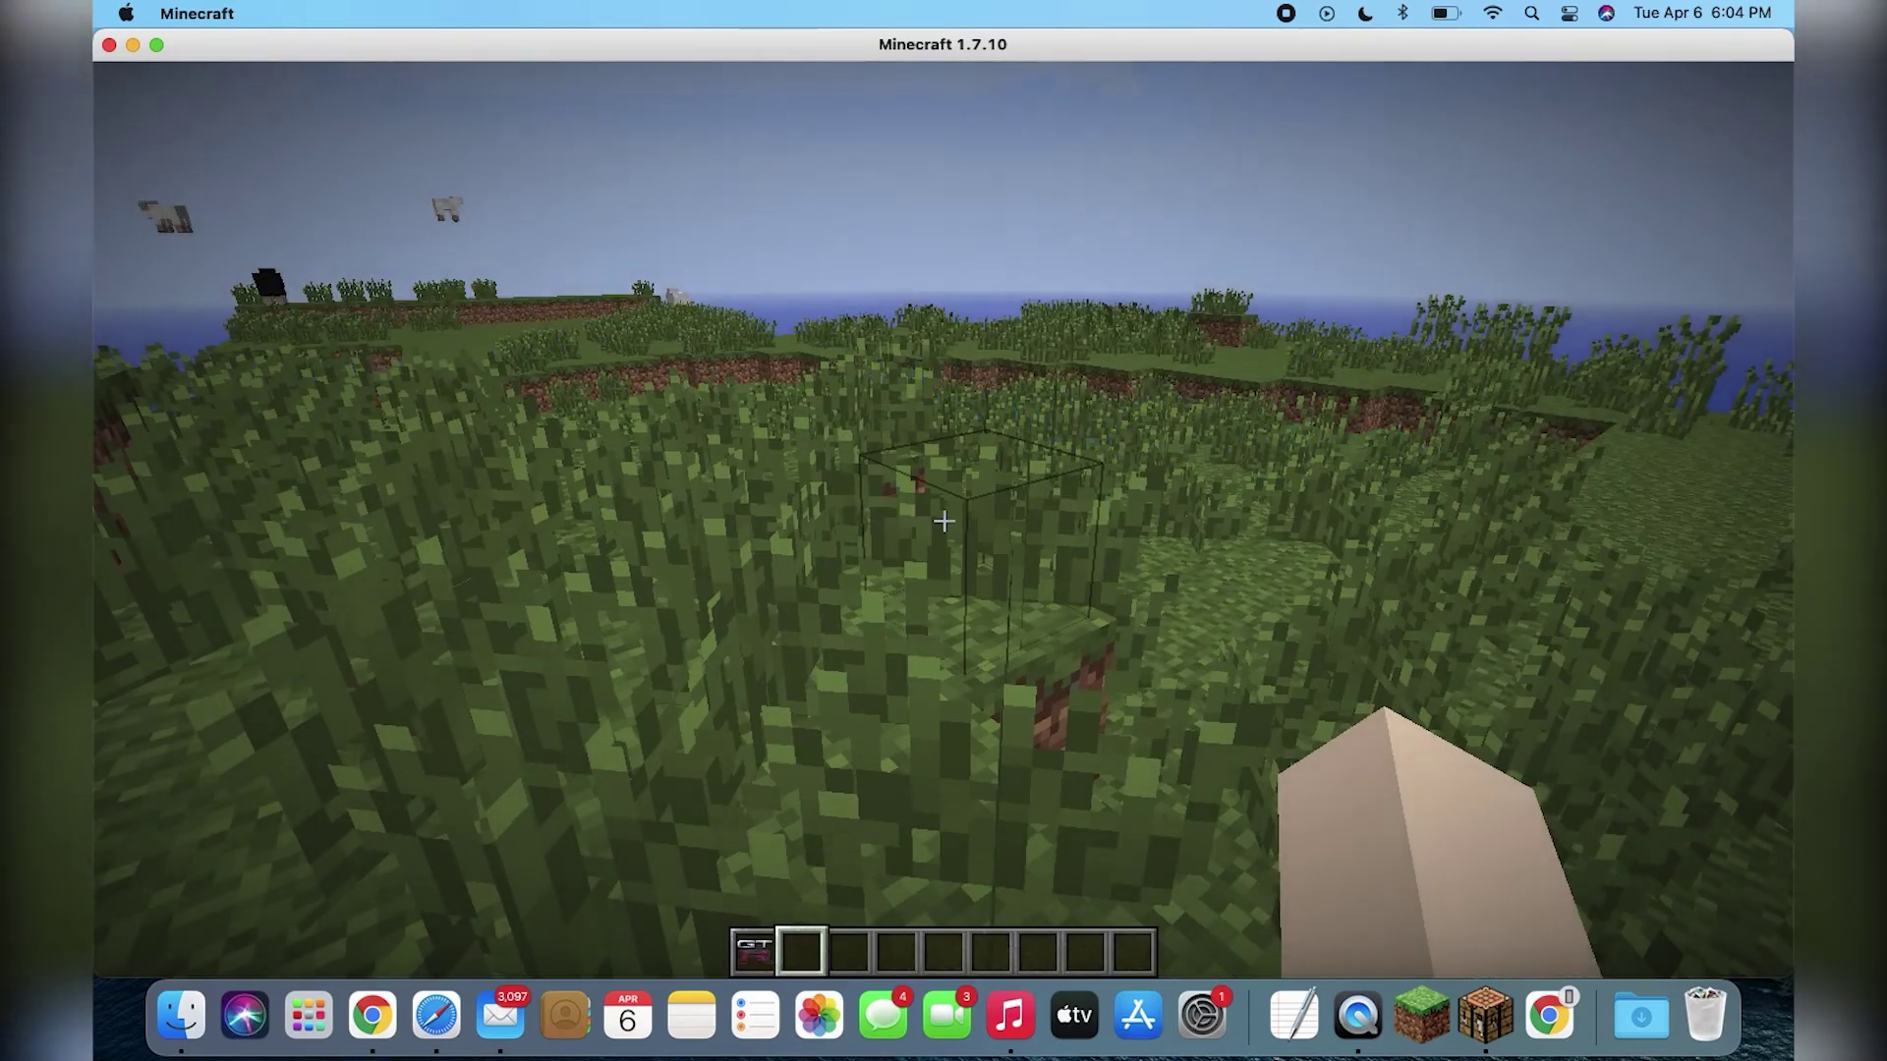
# - Take the black flying-wing aircraft from the MC Heli planes category in the creative inventory and put it in the second hotbar slot
pyautogui.press('e')
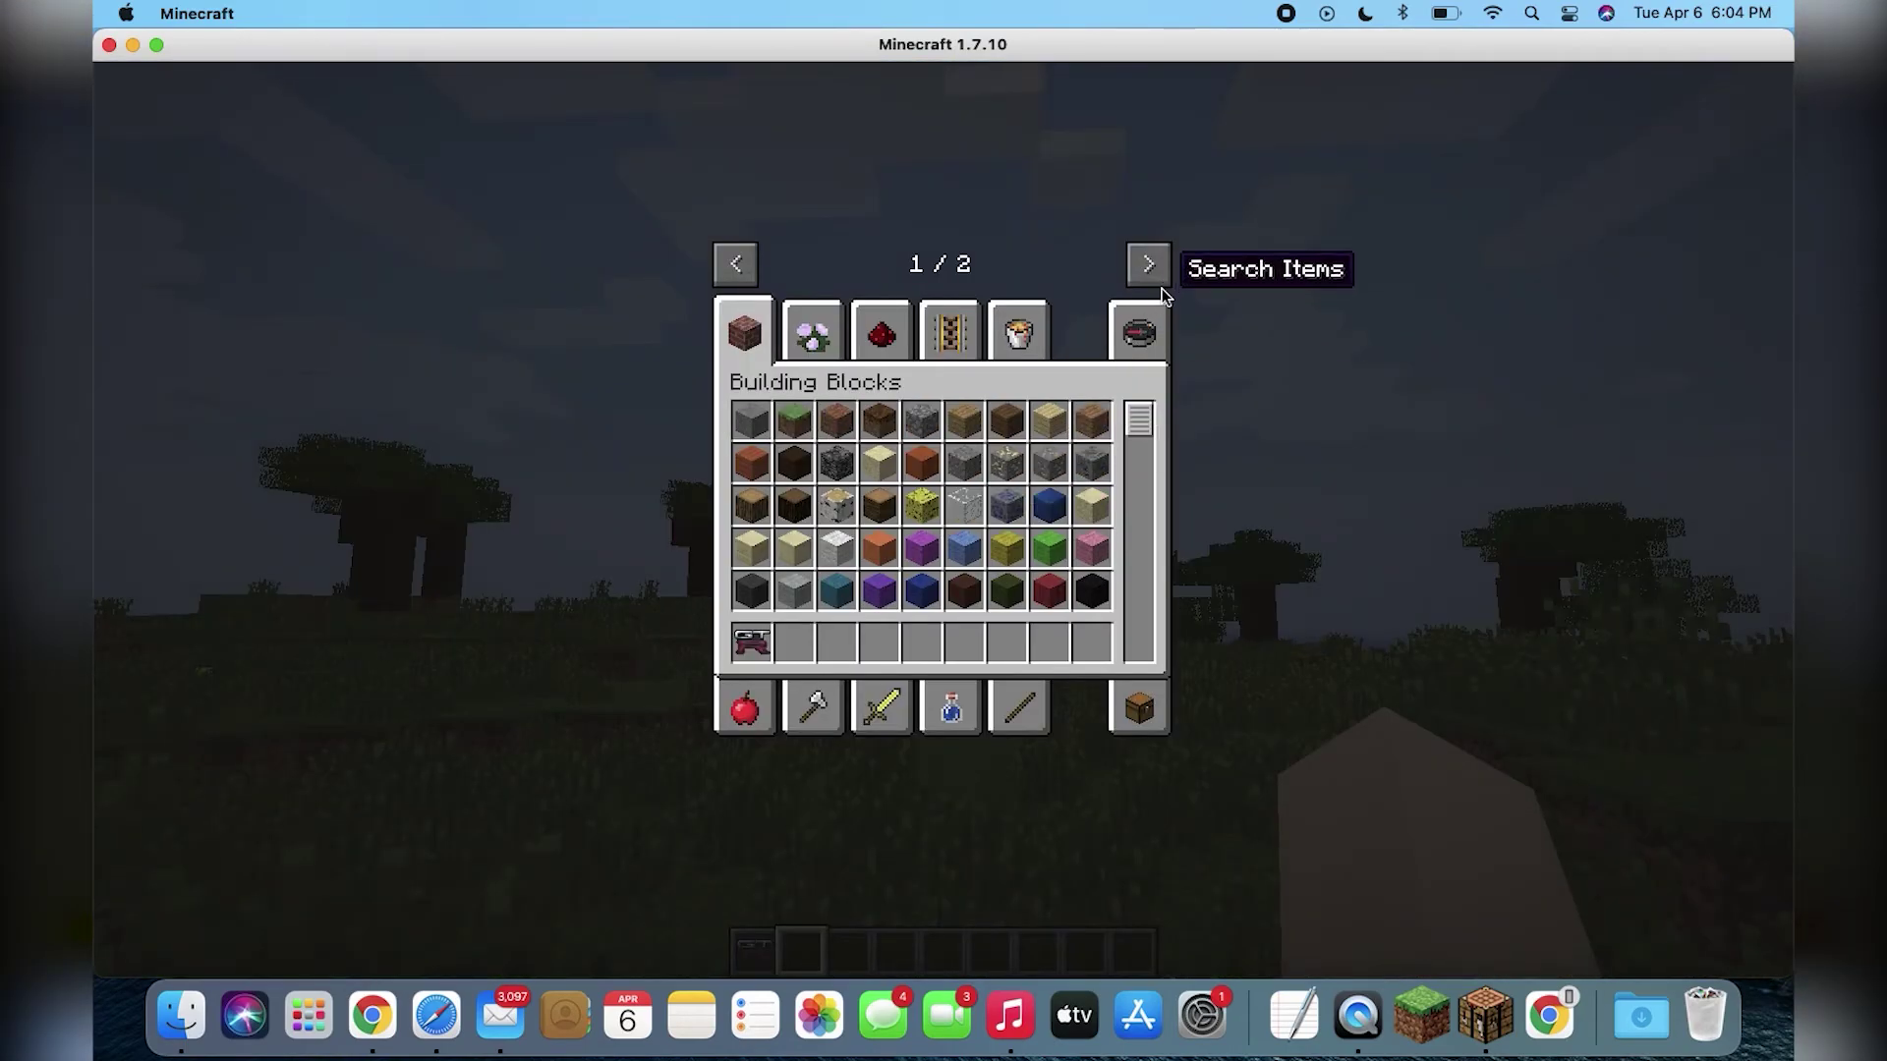
pyautogui.click(1140, 330)
pyautogui.click(1147, 263)
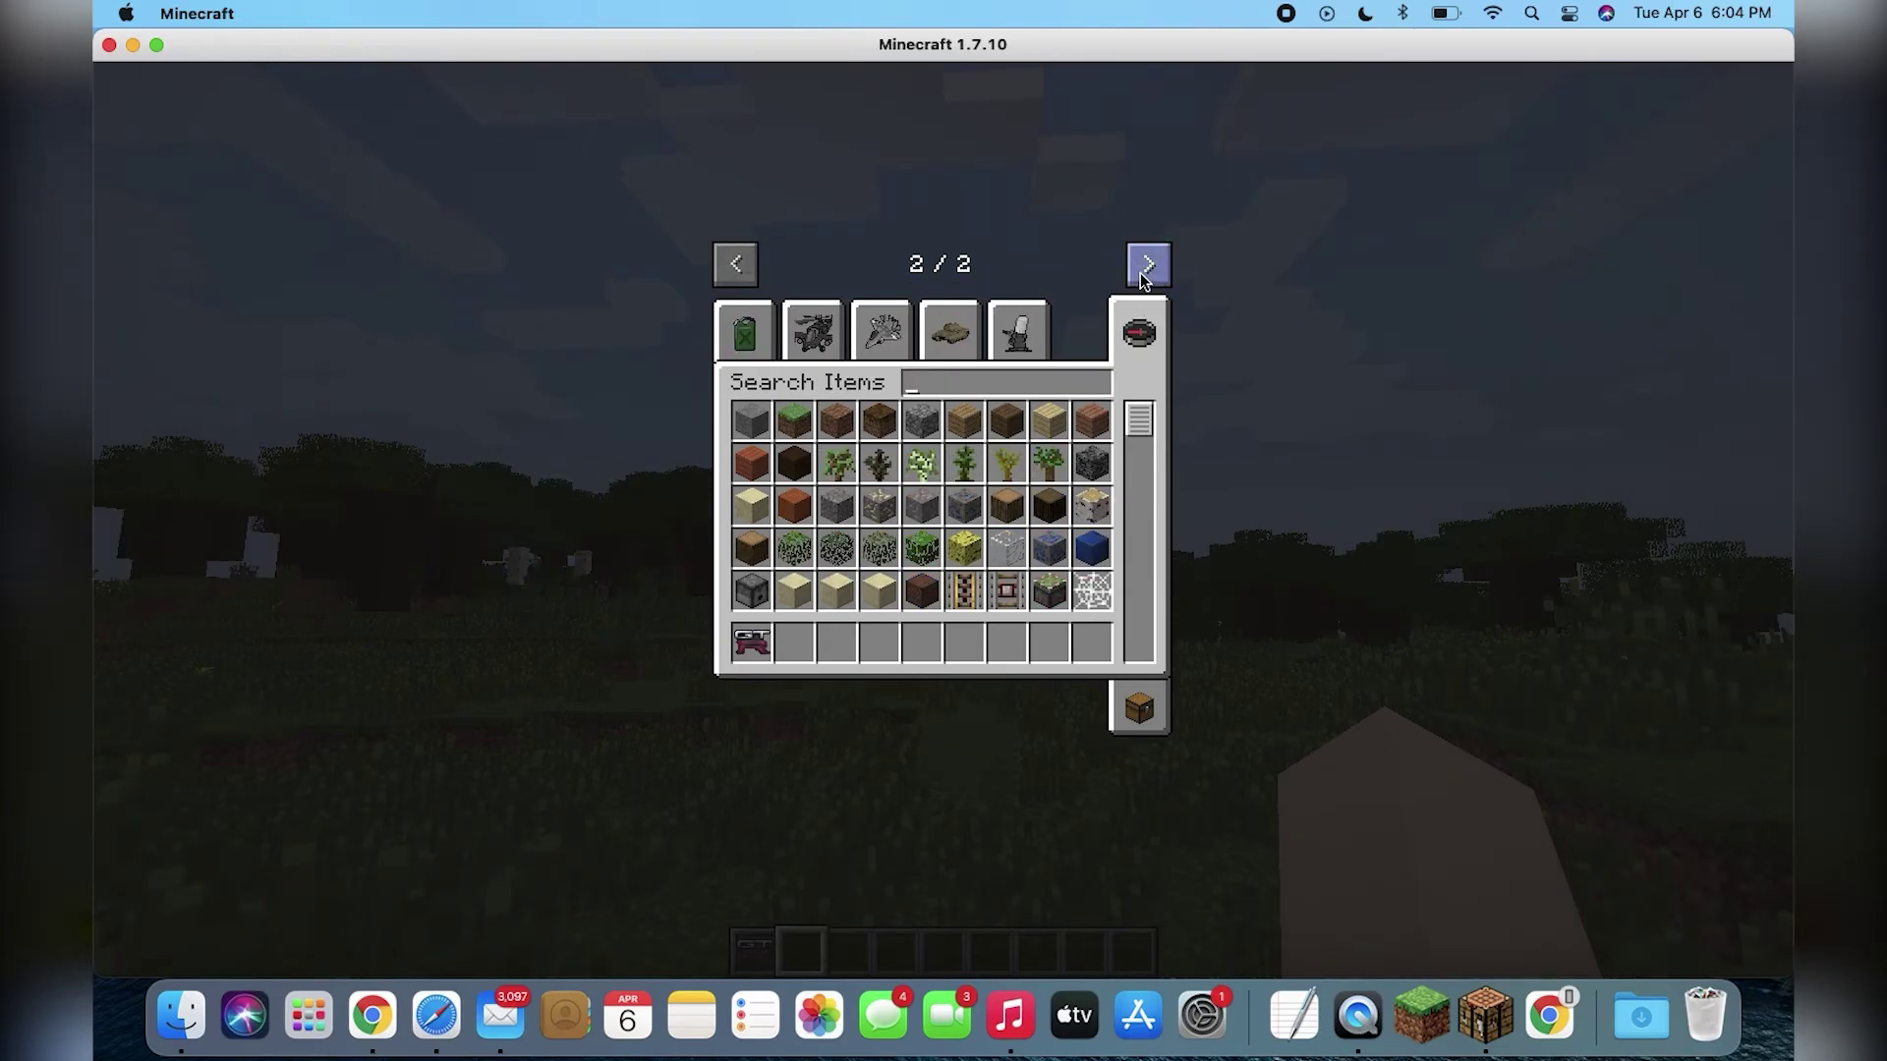
pyautogui.click(879, 338)
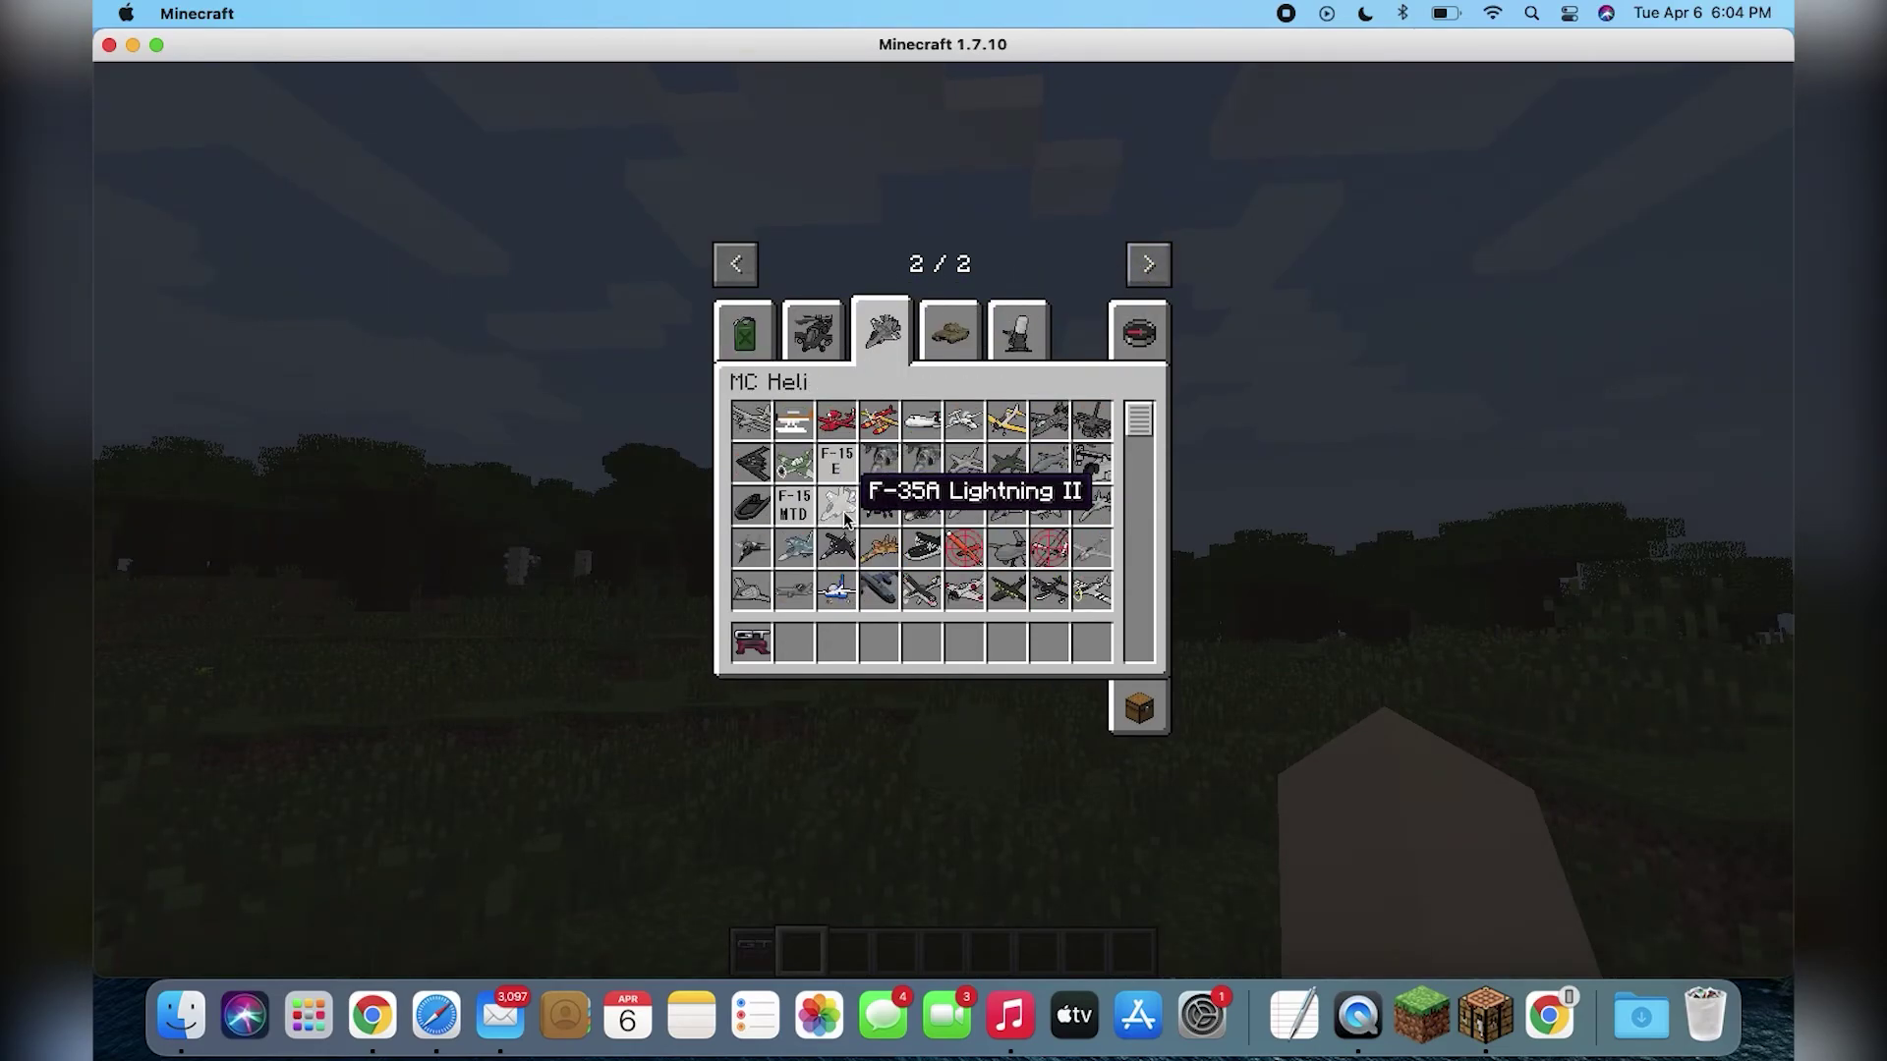
pyautogui.click(752, 462)
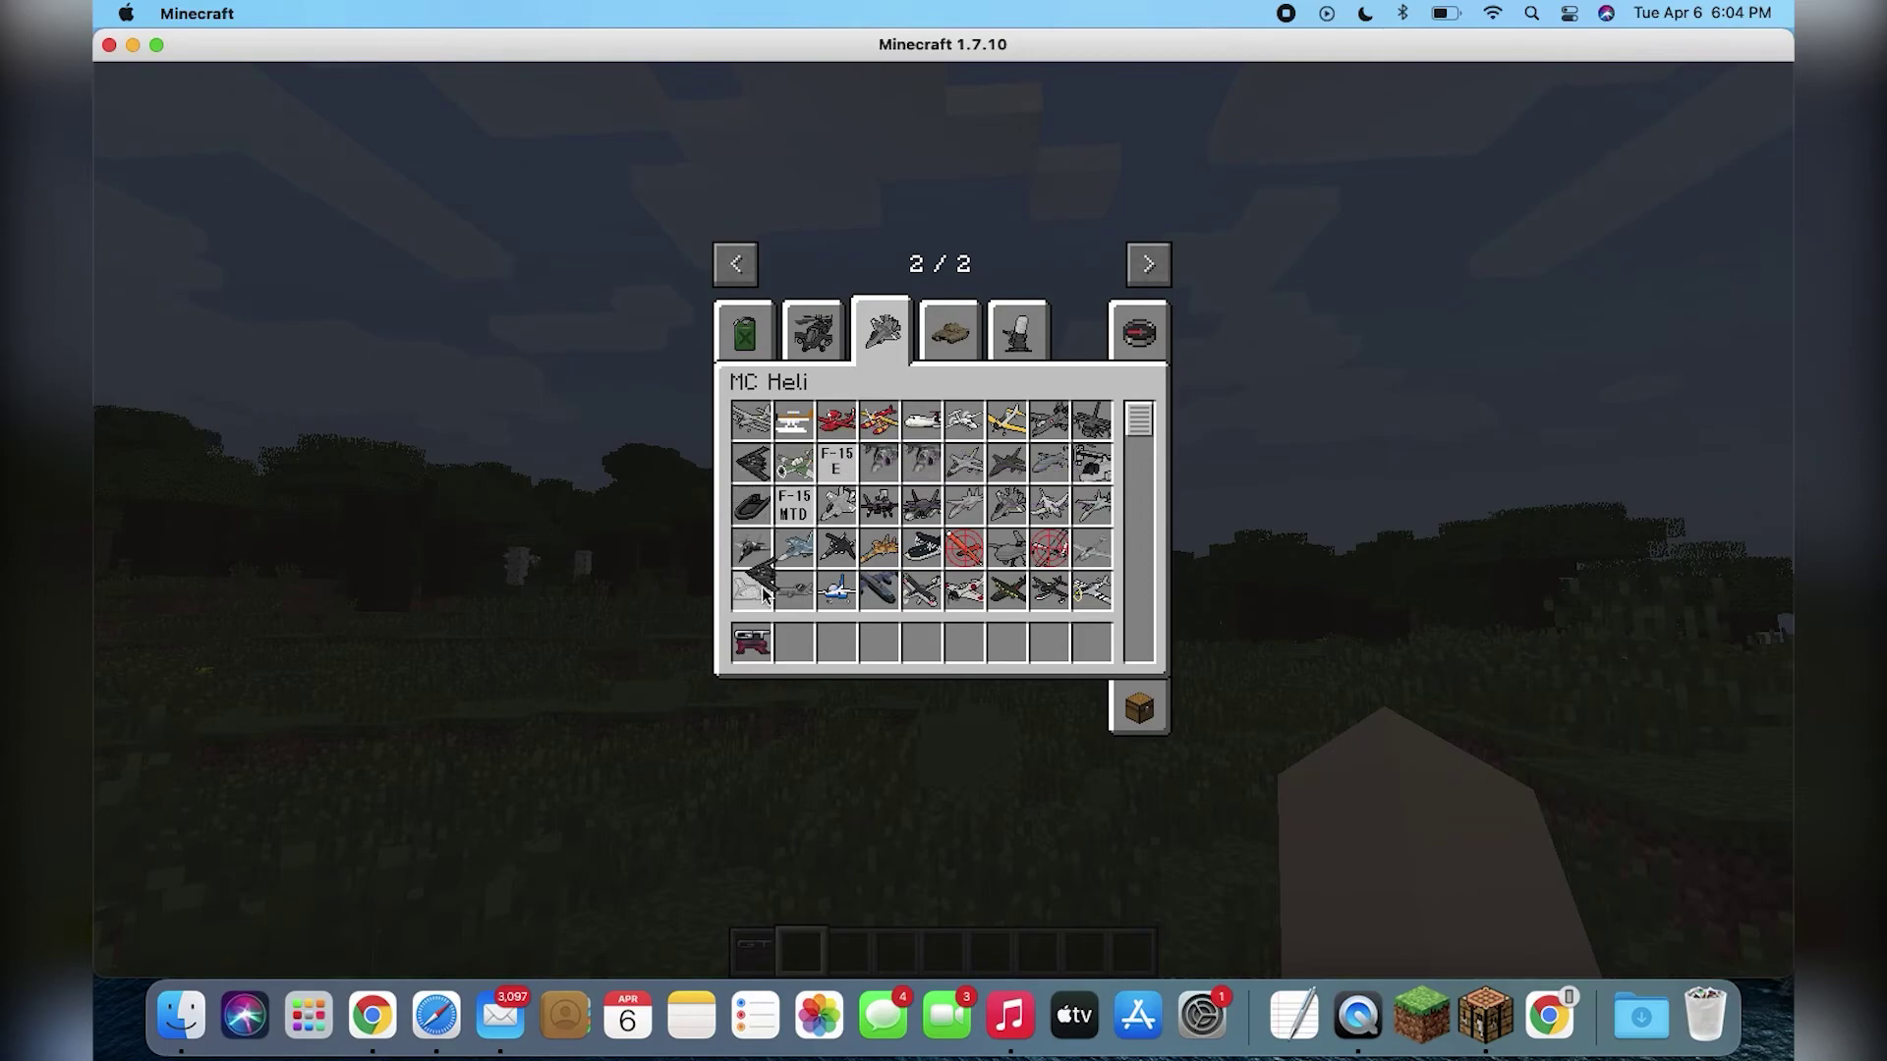
pyautogui.click(794, 642)
pyautogui.press('e')
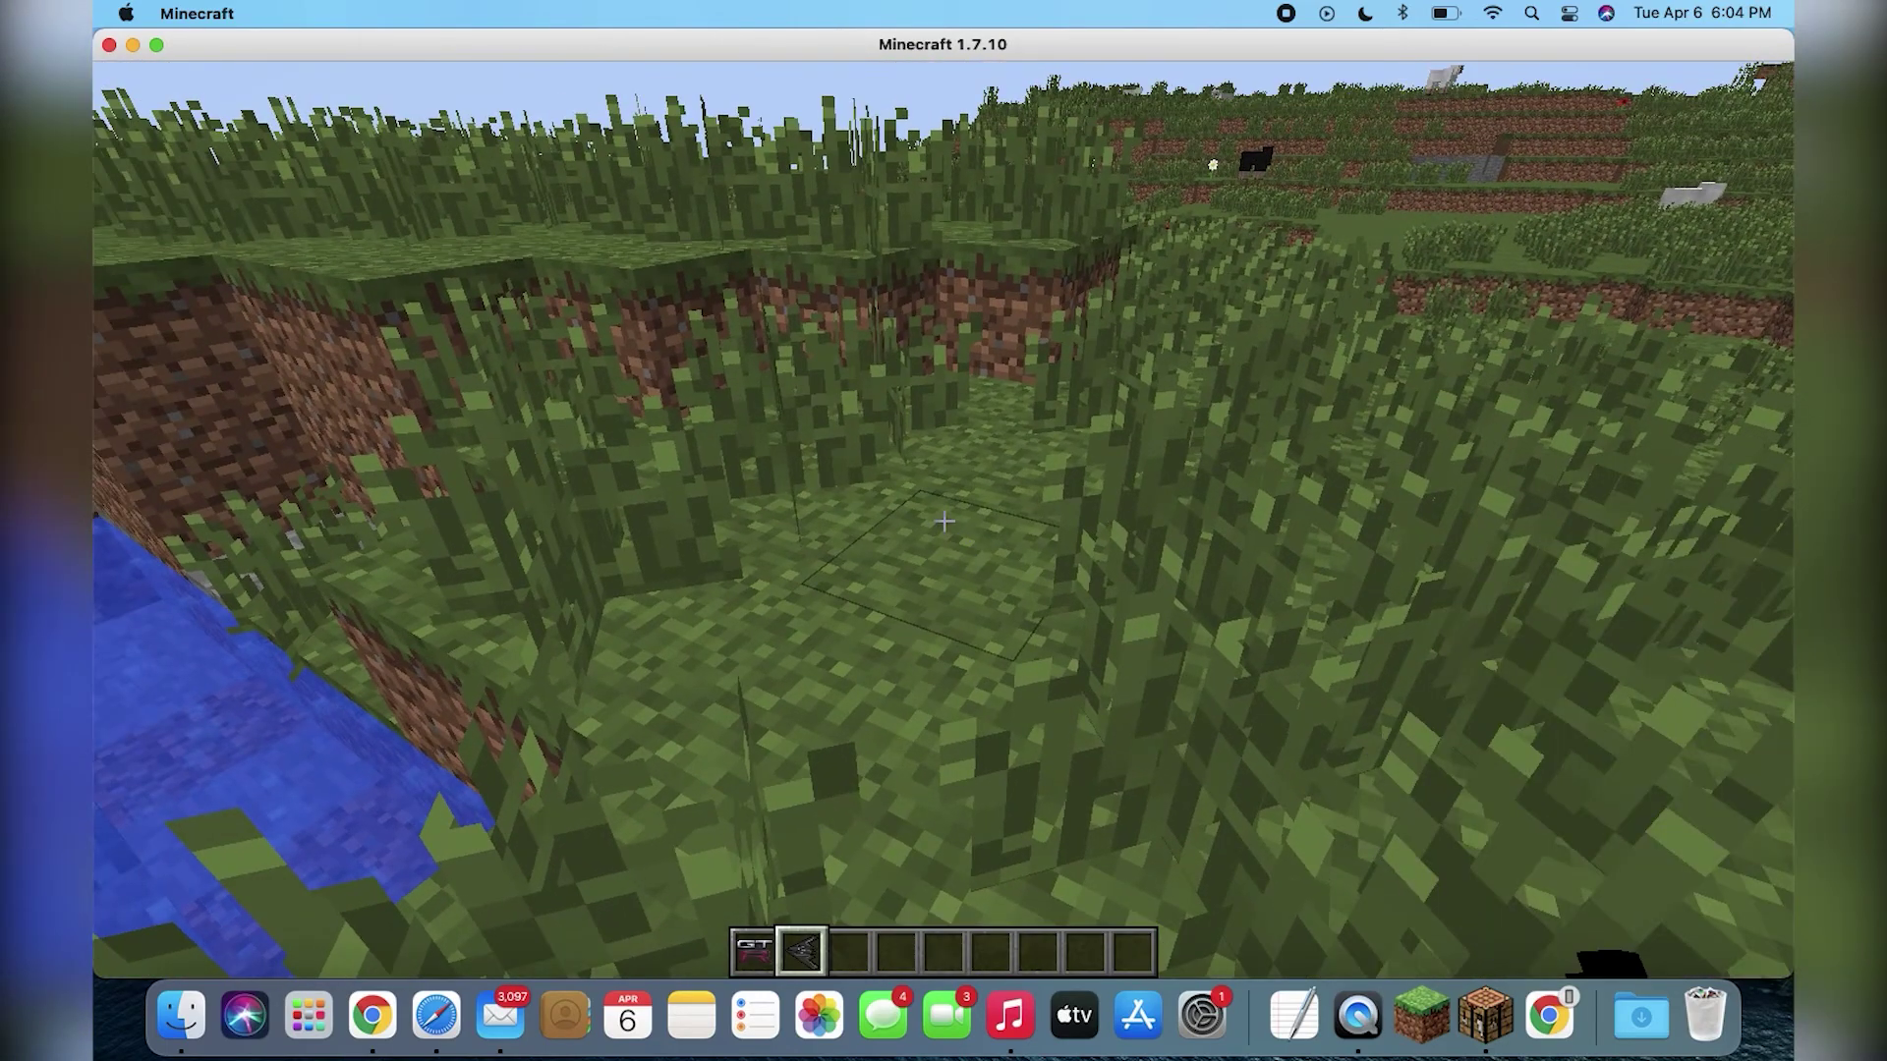
# - Place the black flying-wing aircraft on the grass and fly around it to view it from the side and front
pyautogui.rightClick(944, 521)
pyautogui.press('space')
pyautogui.press('s')
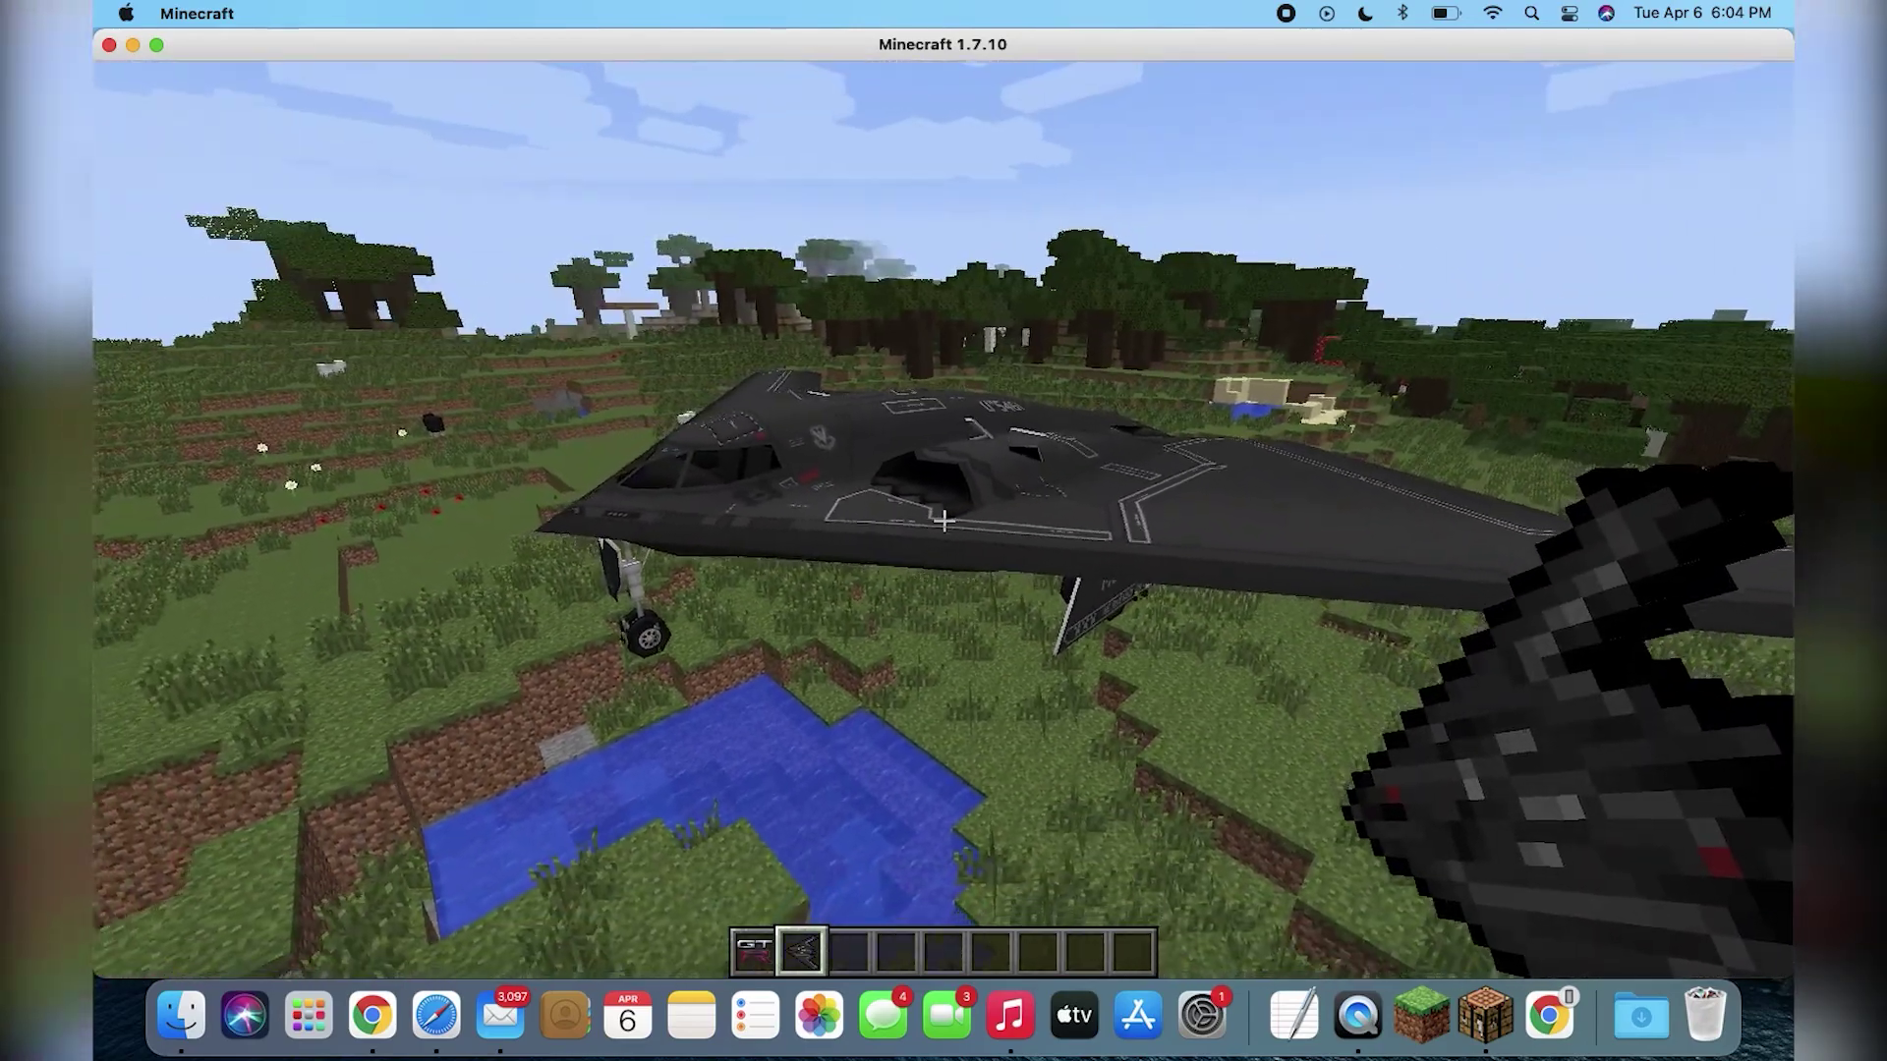
pyautogui.press('w')
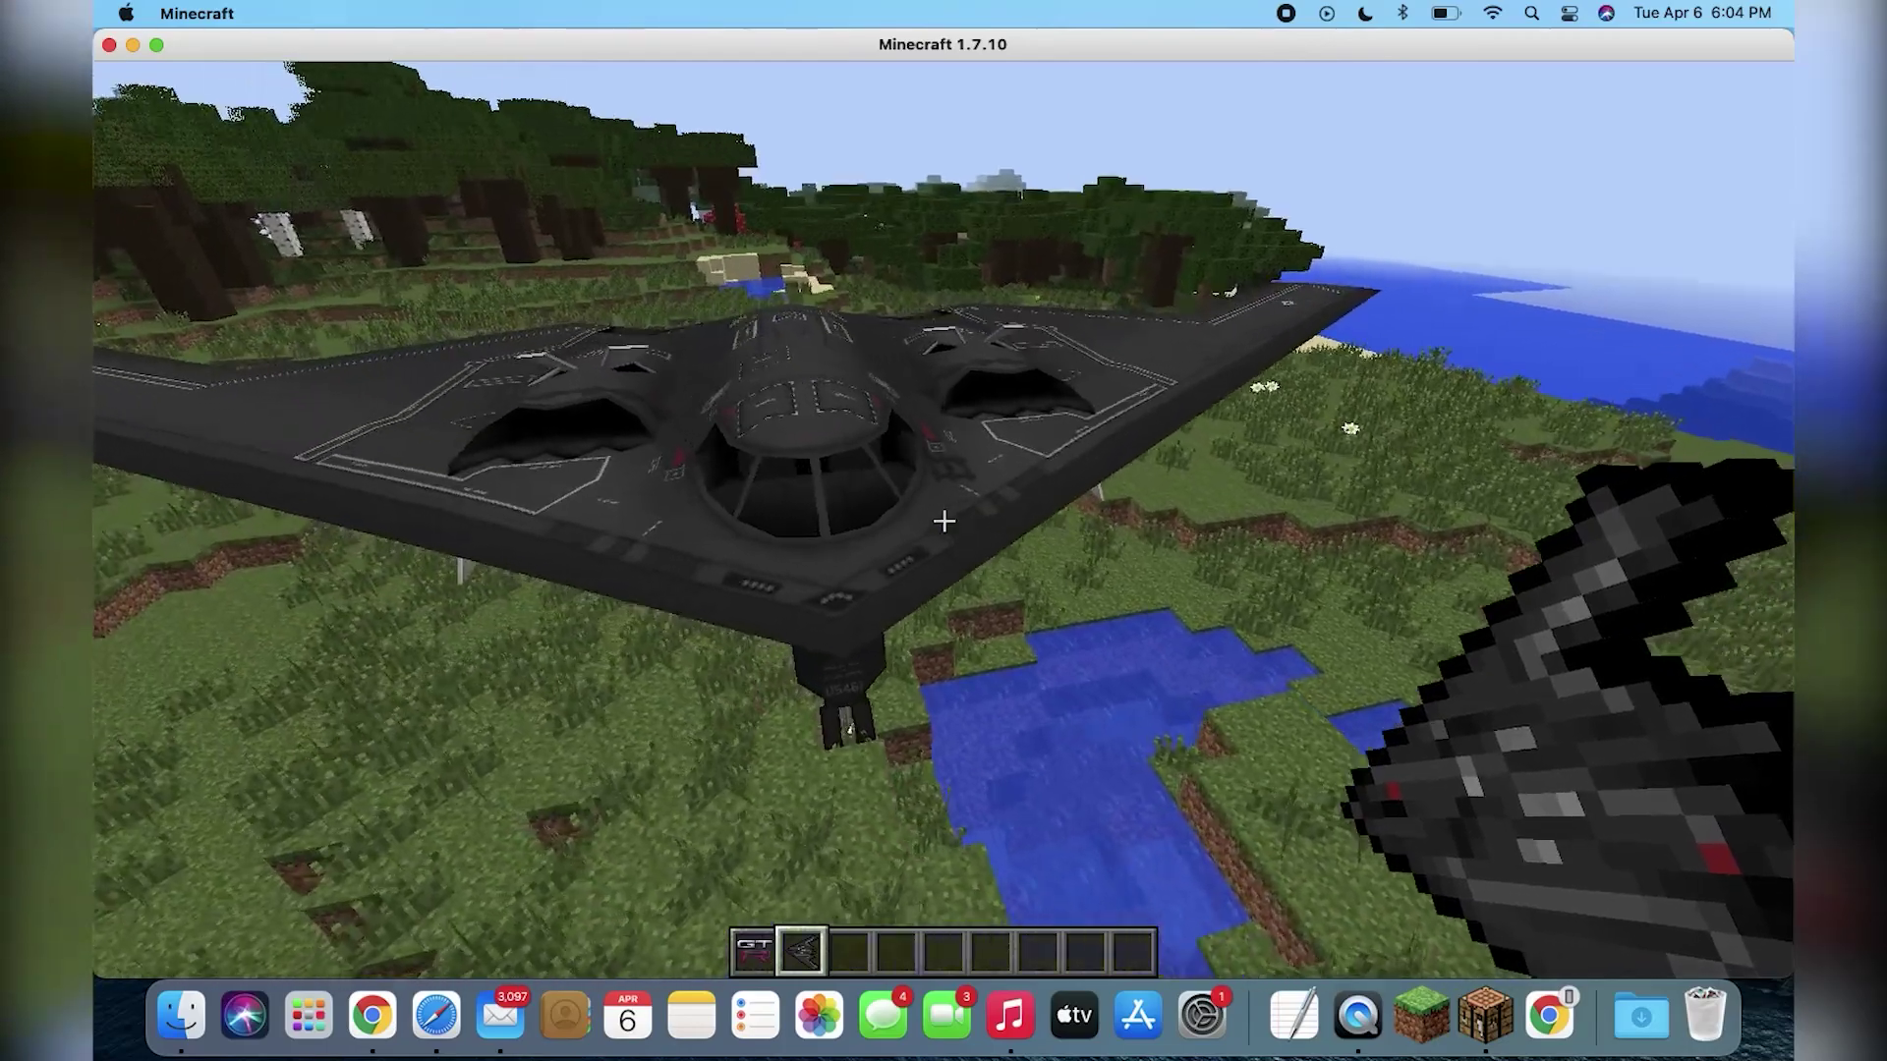
# - Descend to the ground beside the aircraft, and save and quit the world to the title screen
pyautogui.press('shift')
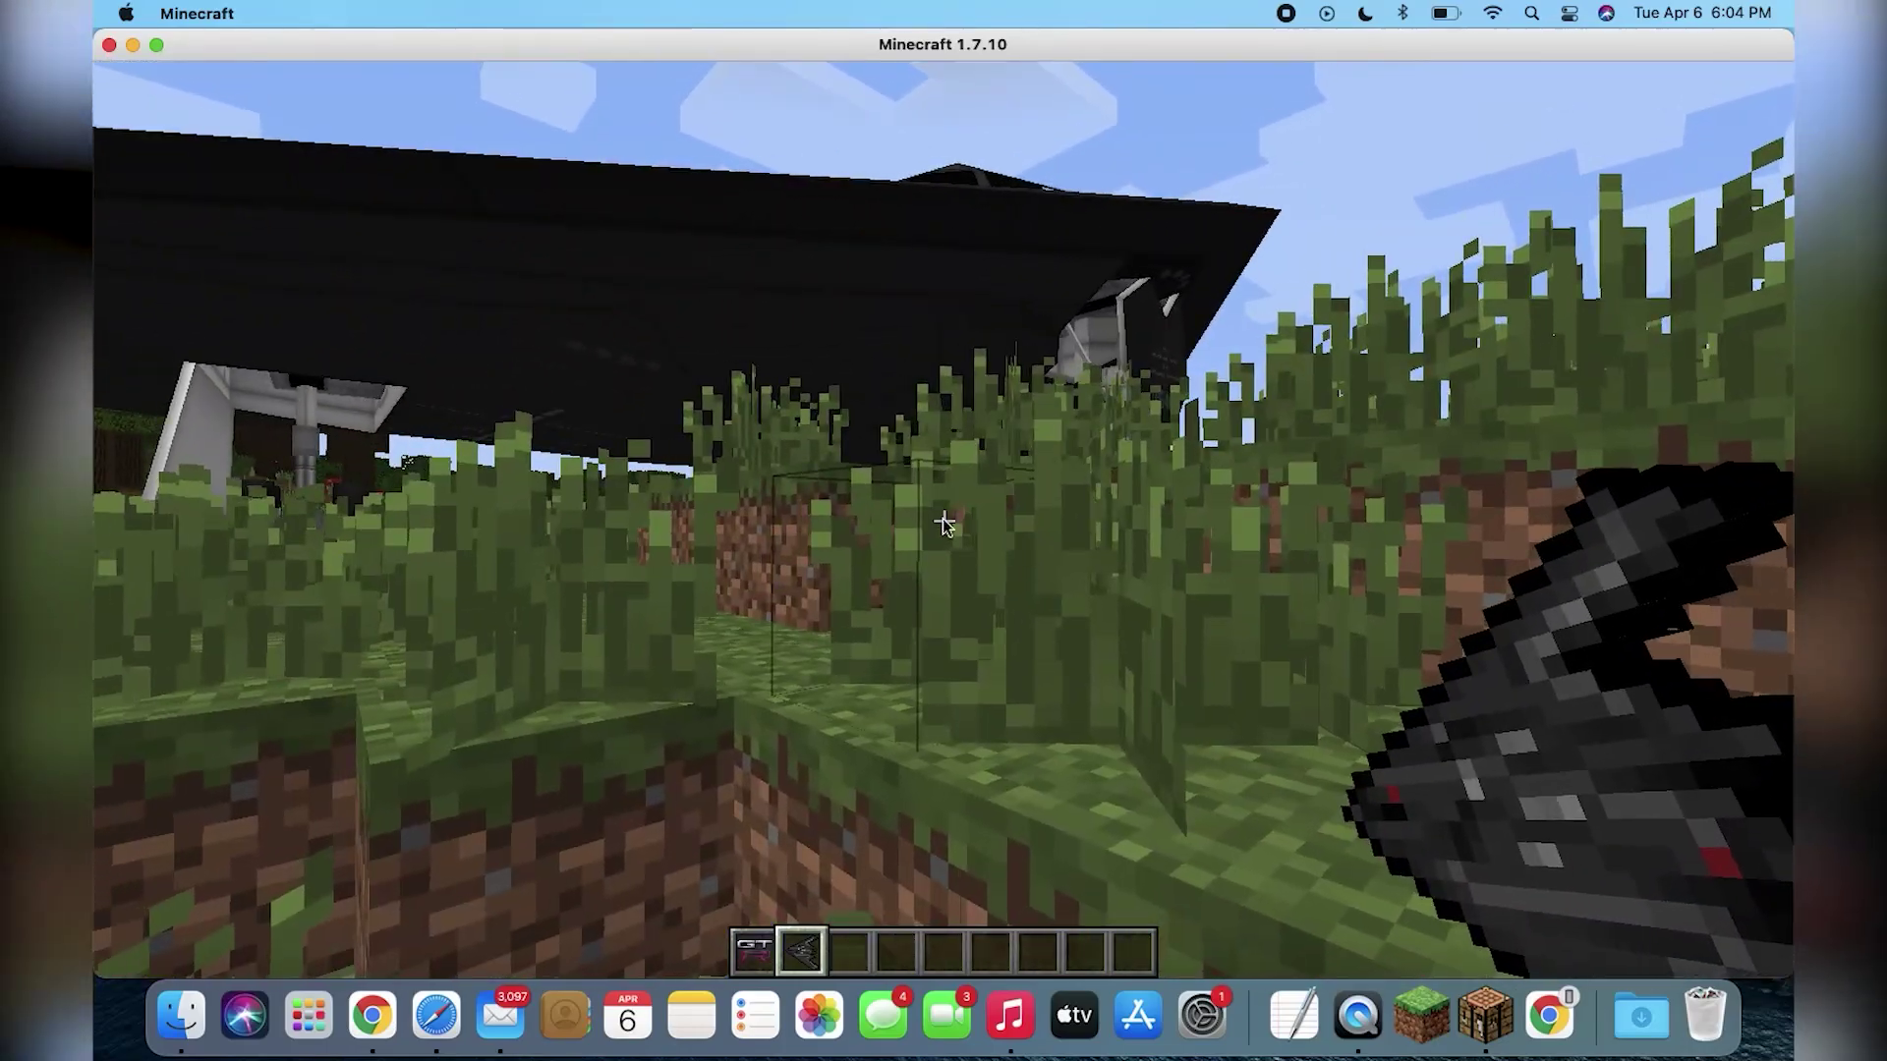
pyautogui.press('Escape')
pyautogui.click(1000, 568)
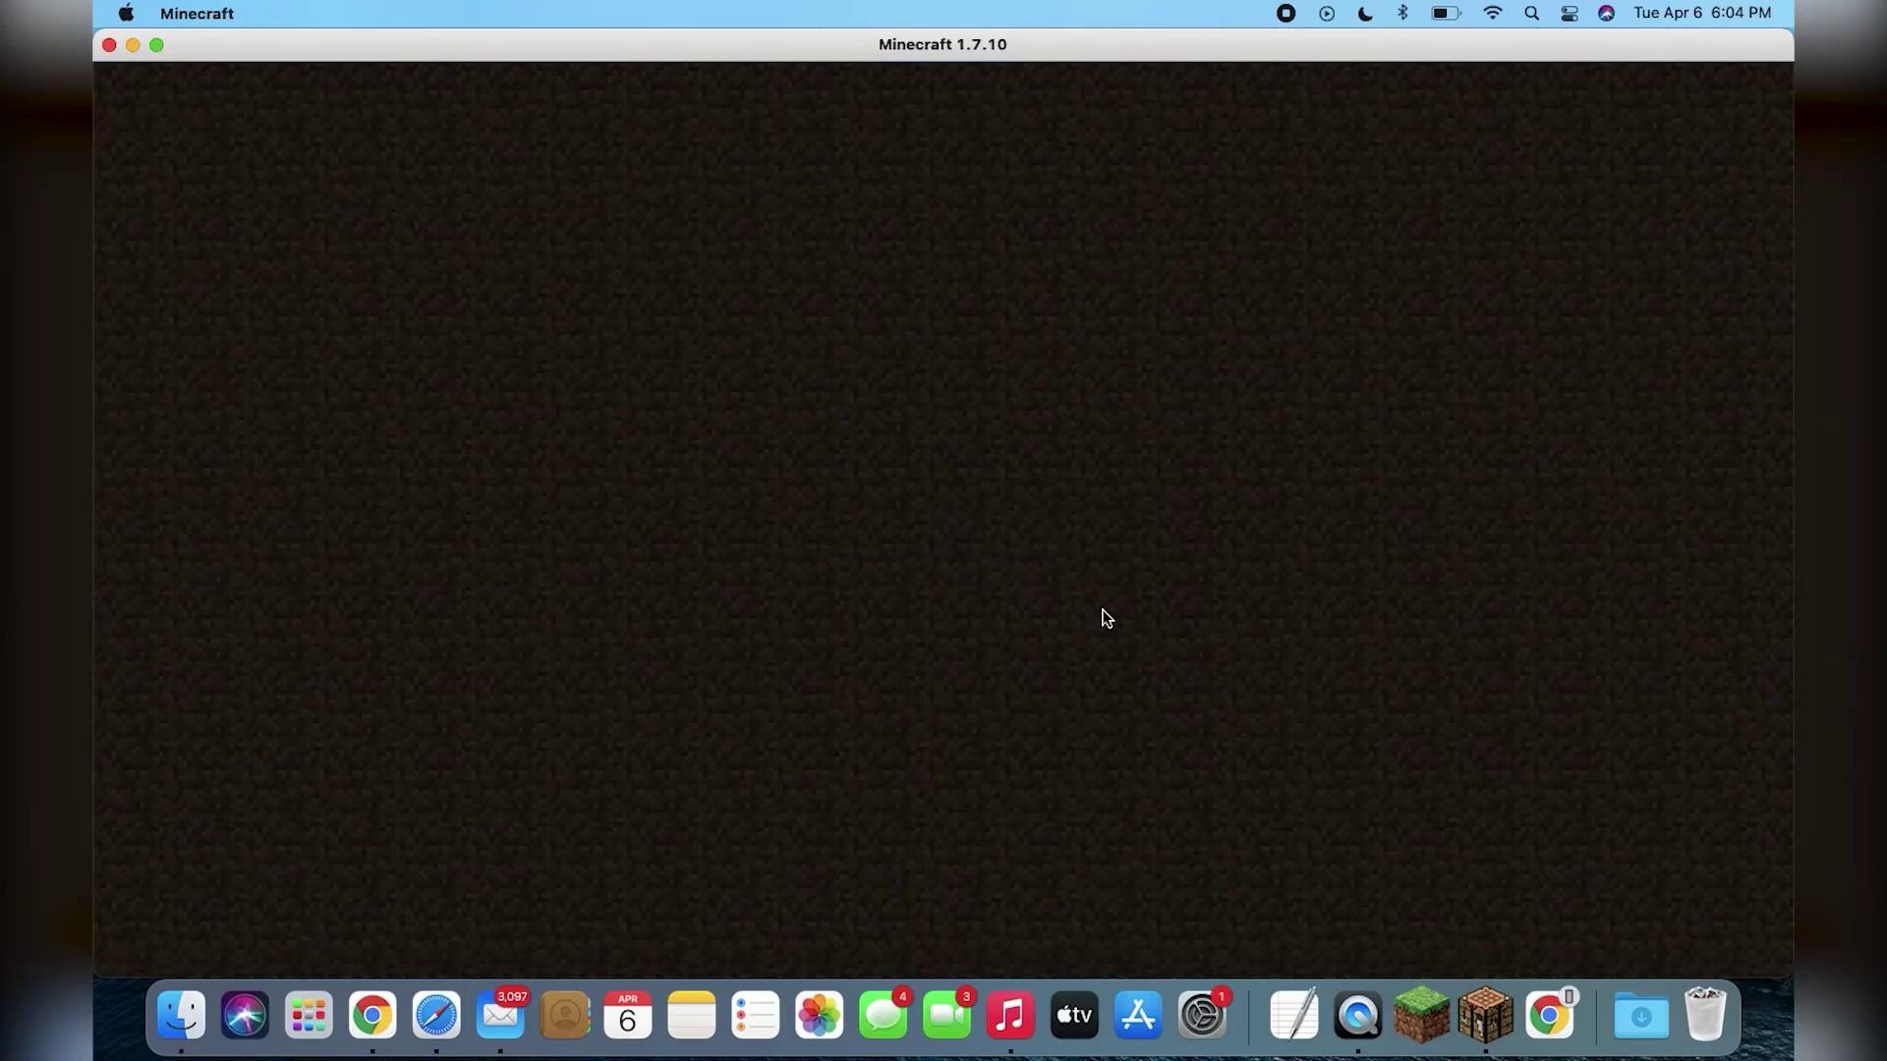